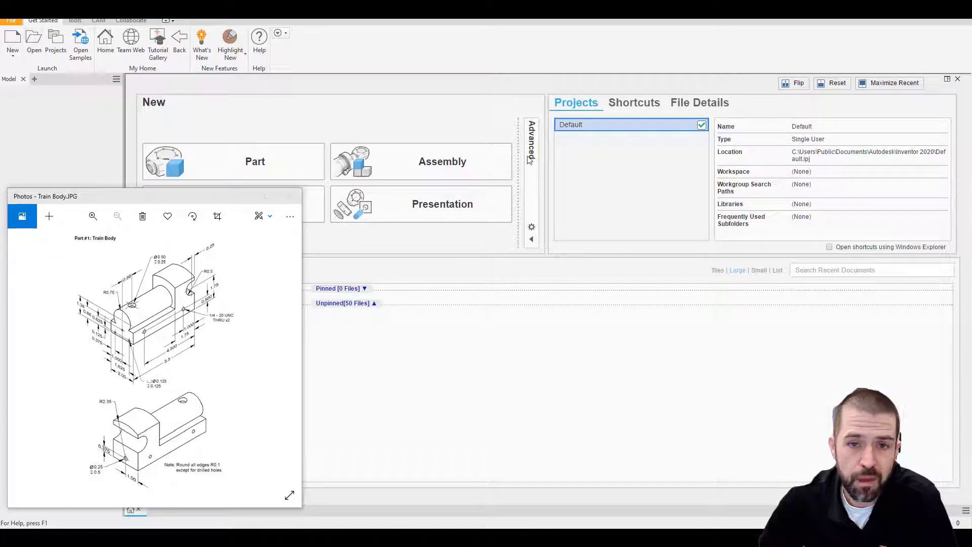
Create a new part from the inch template and start a 2D sketch on the front (XY) plane
left_click(13, 38)
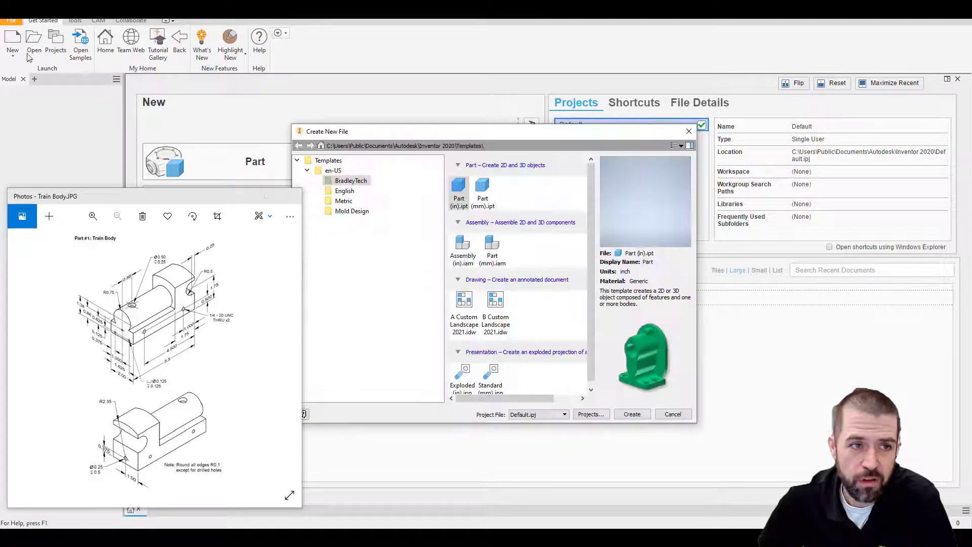
left_click(629, 413)
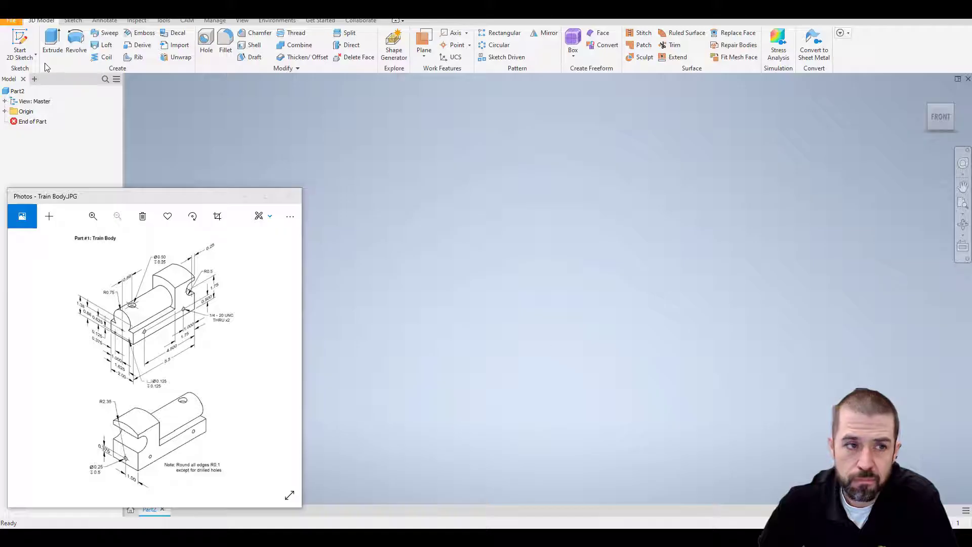
left_click(19, 44)
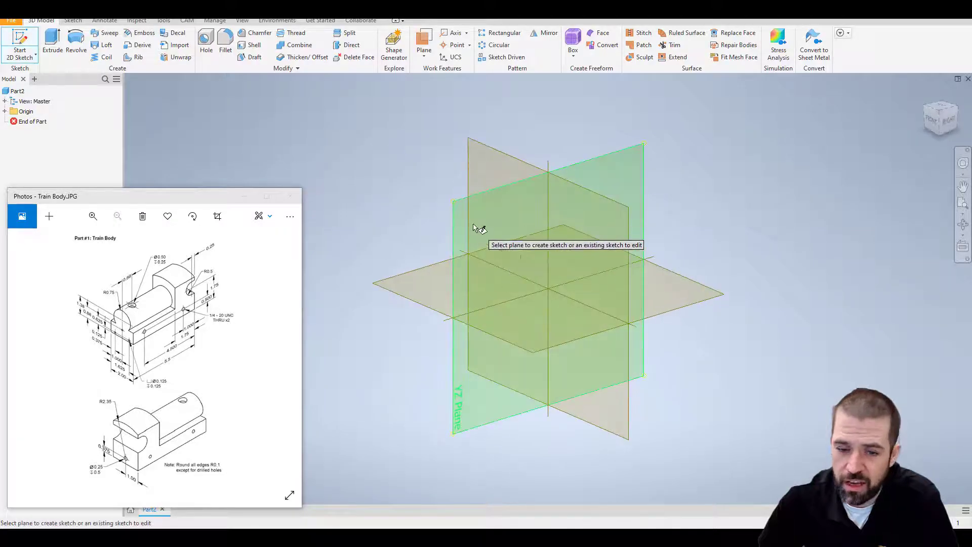
left_click(487, 161)
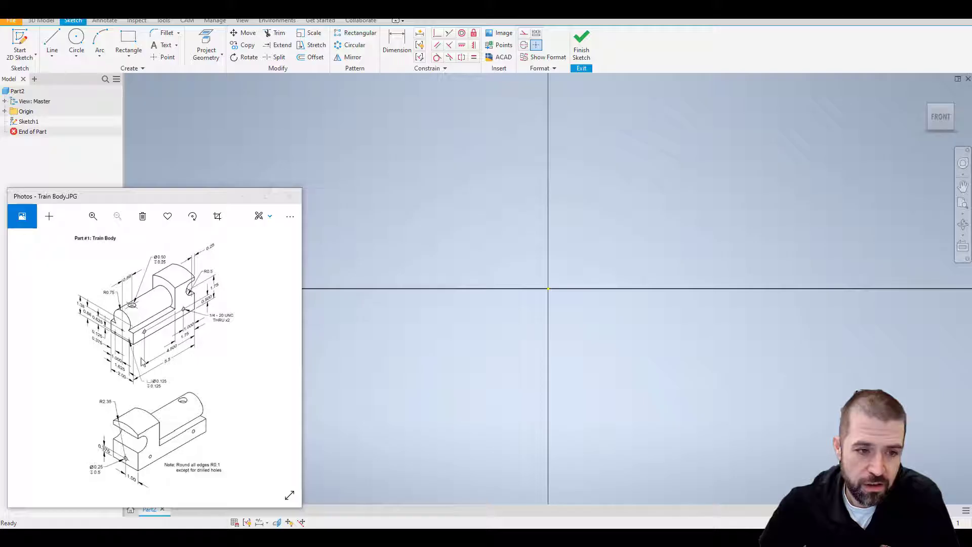
Enlarge the train body reference drawing and sketch a circle centred on the origin with a 0.75 in radius
left_click(93, 217)
left_click(92, 220)
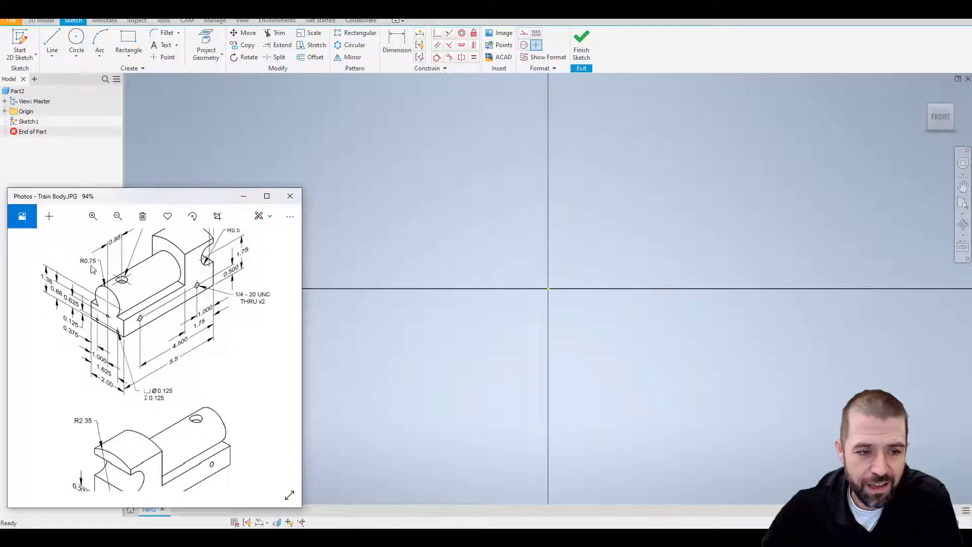
left_click(77, 57)
left_click(77, 57)
left_click(92, 71)
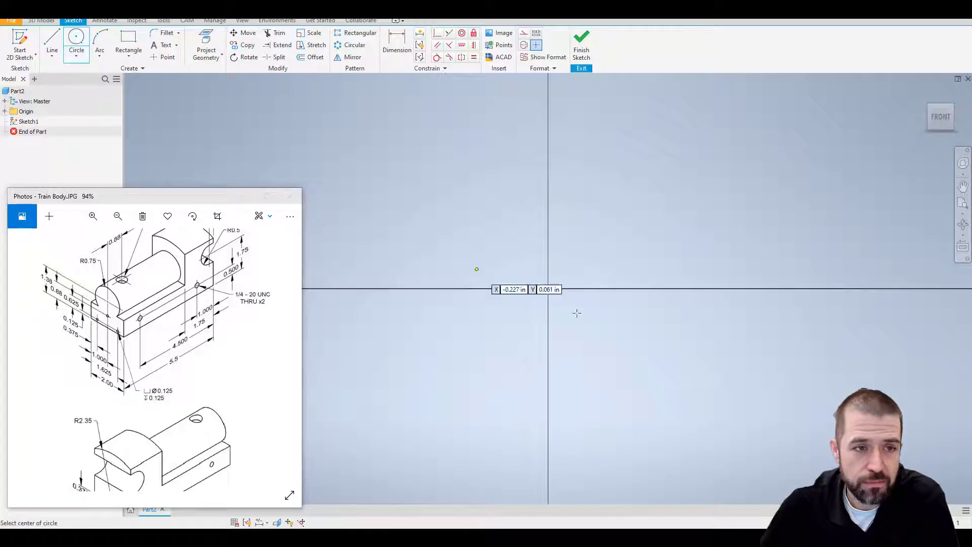
left_click(549, 288)
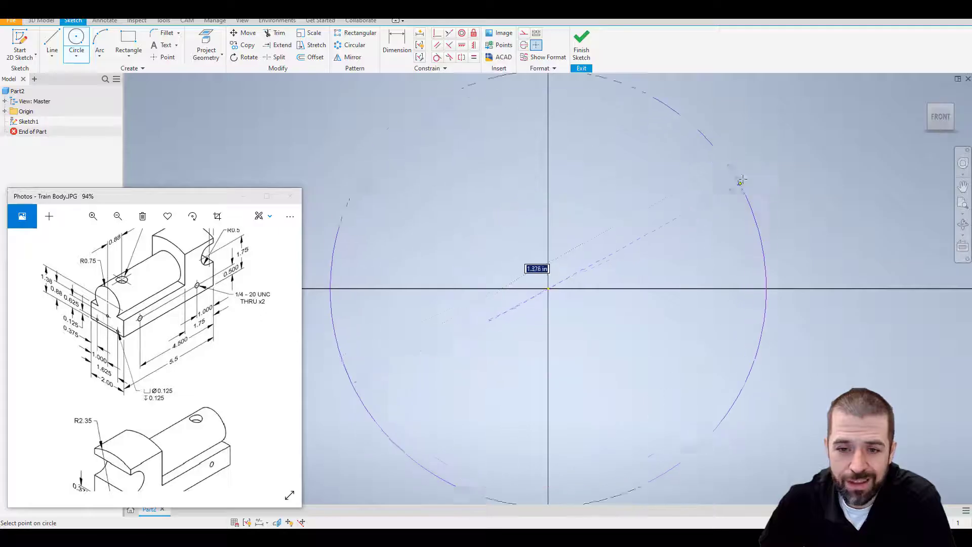
right_click(745, 176)
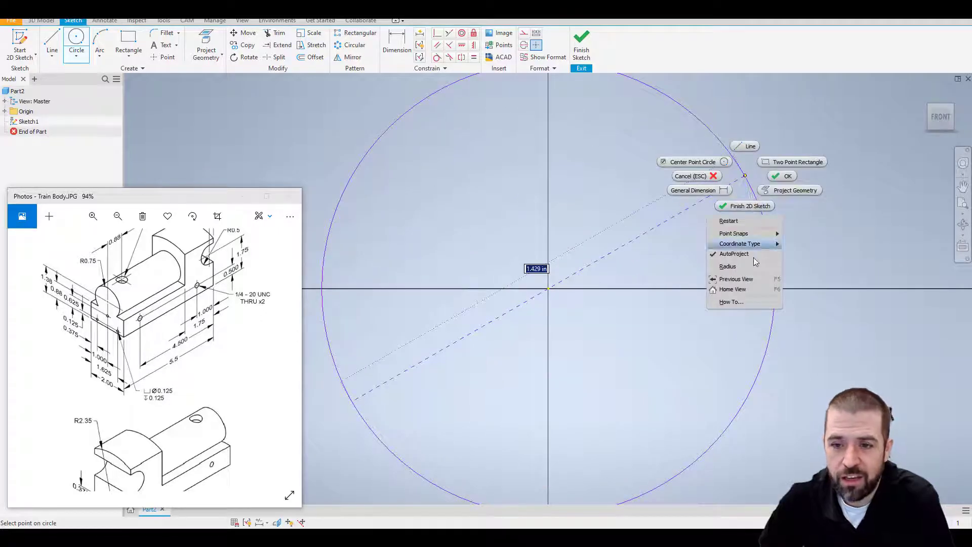
left_click(743, 273)
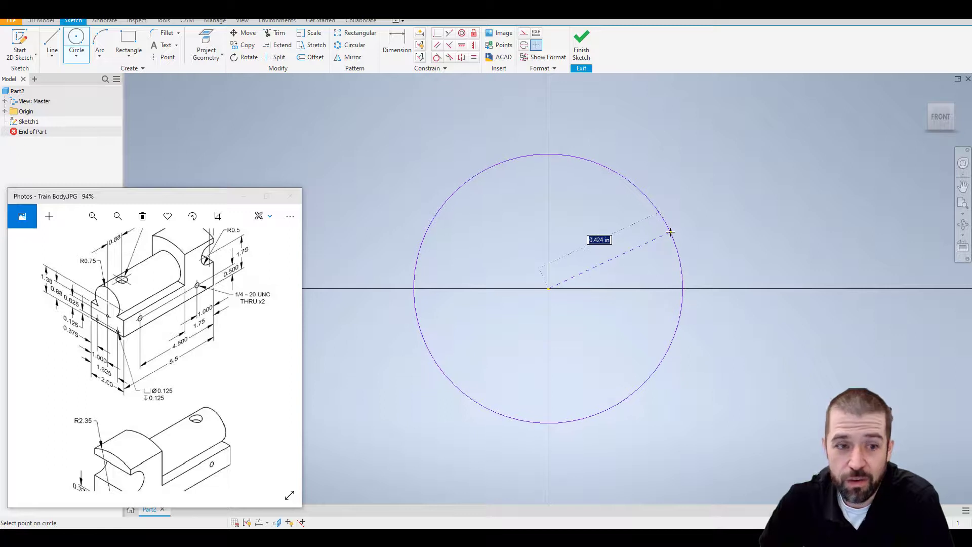
type(".")
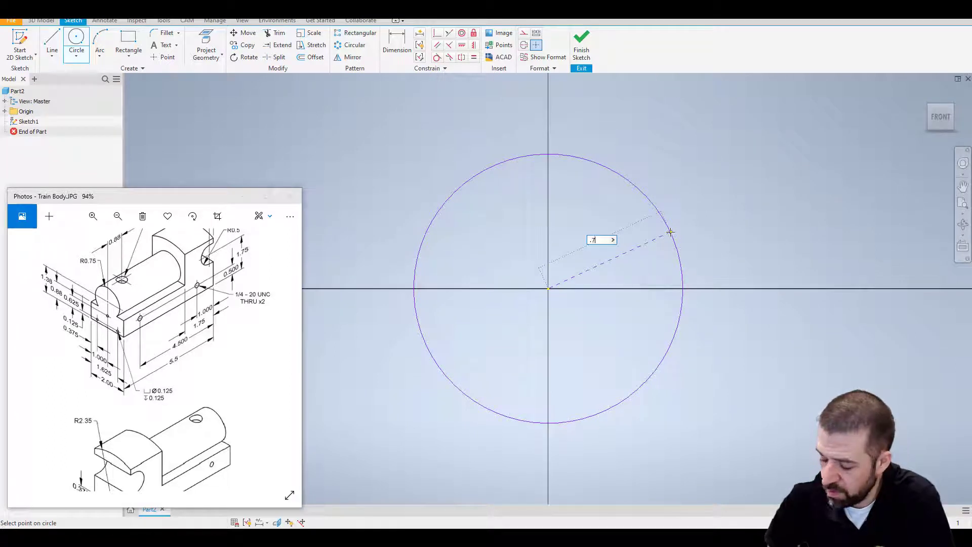
type("75")
key("Return")
Sketch a rectangle about 2.06 in wide and 0.70 in high below the circle
scroll(671, 232, "down", 5)
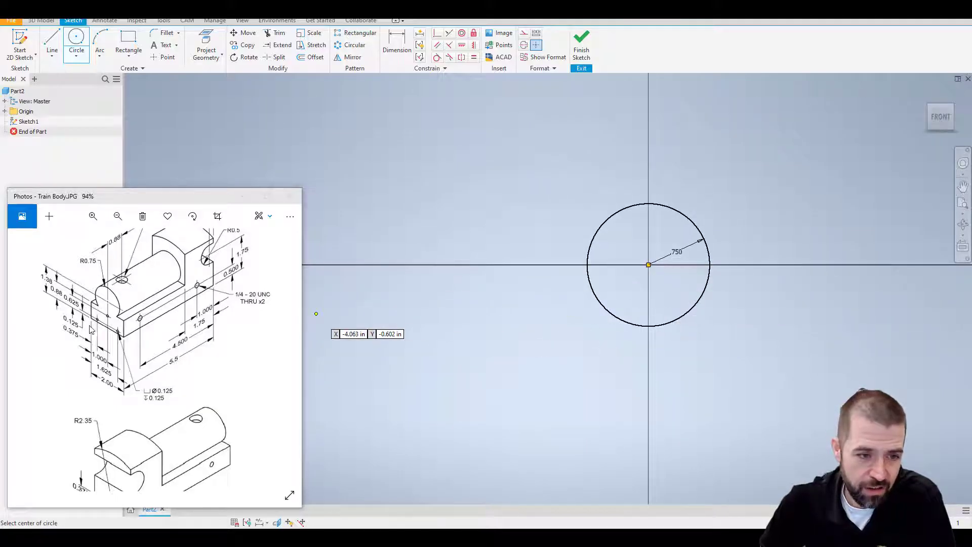
left_click(128, 43)
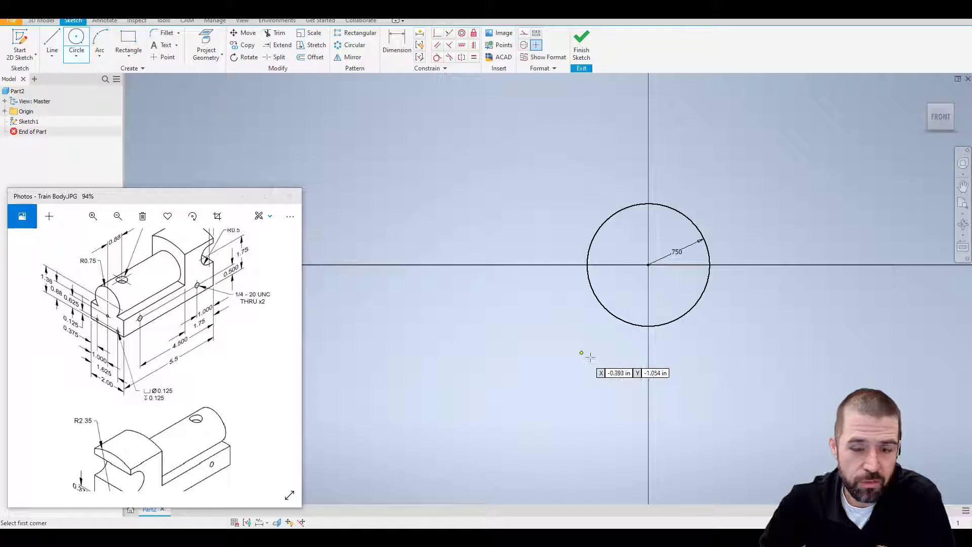
left_click(571, 346)
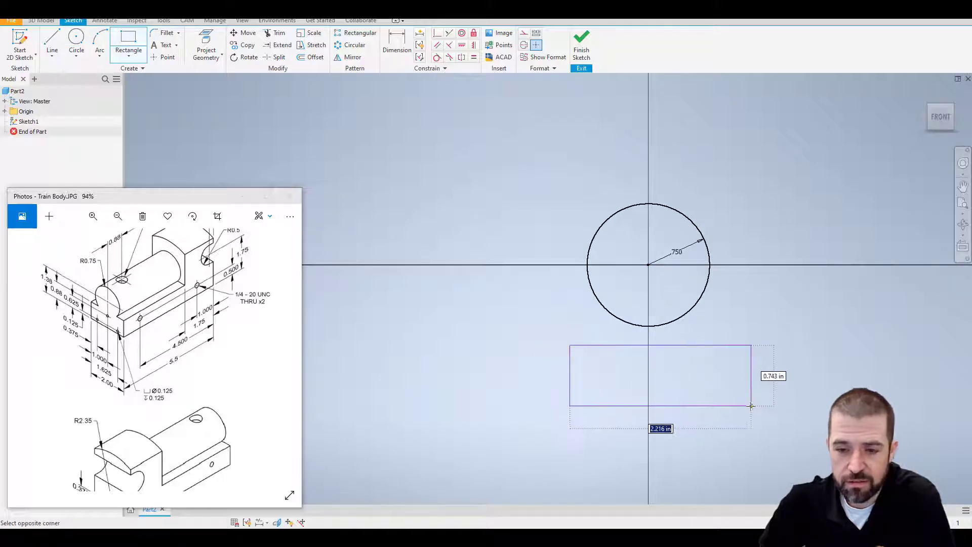
left_click(739, 402)
Dimension the rectangle with a height of 0.88 in and a width of 2 in
left_click(397, 43)
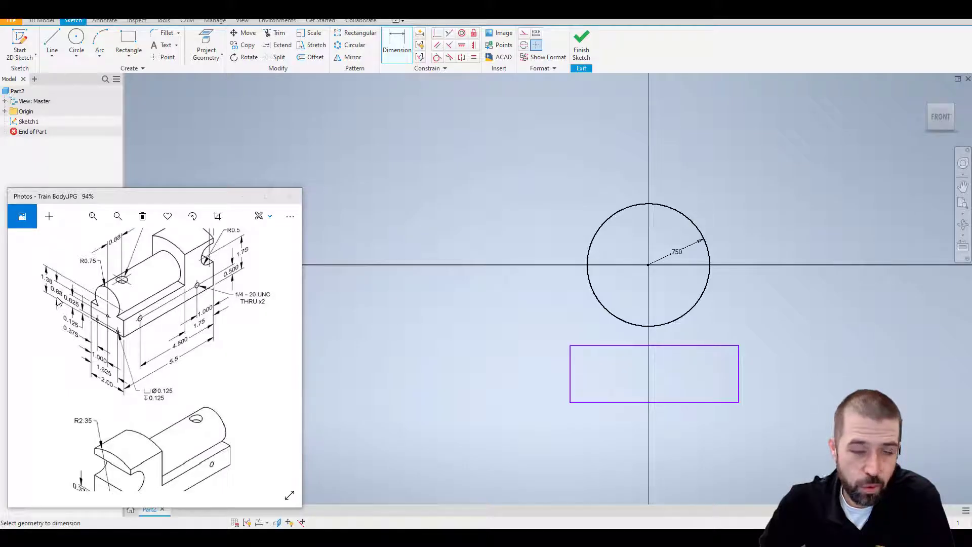
left_click(570, 373)
left_click(536, 374)
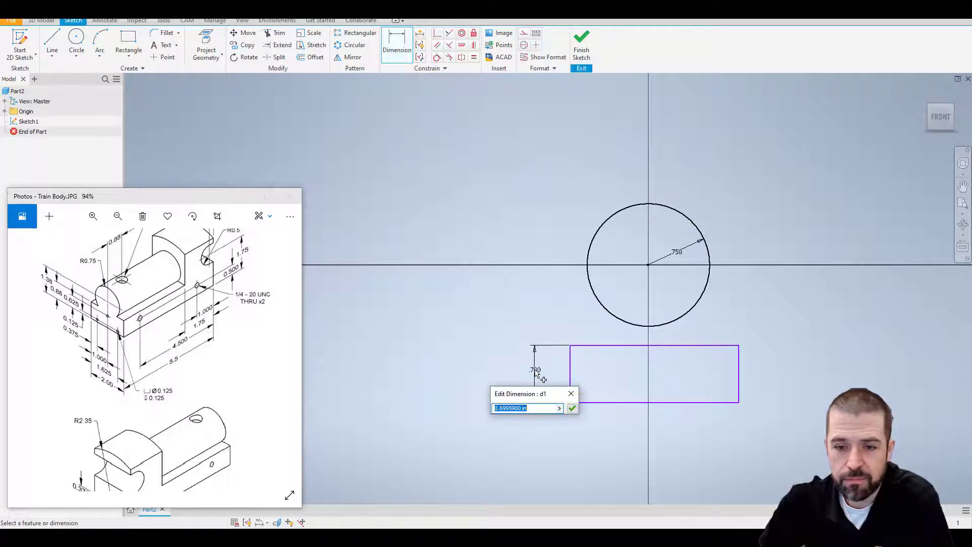
type(".88")
key("Return")
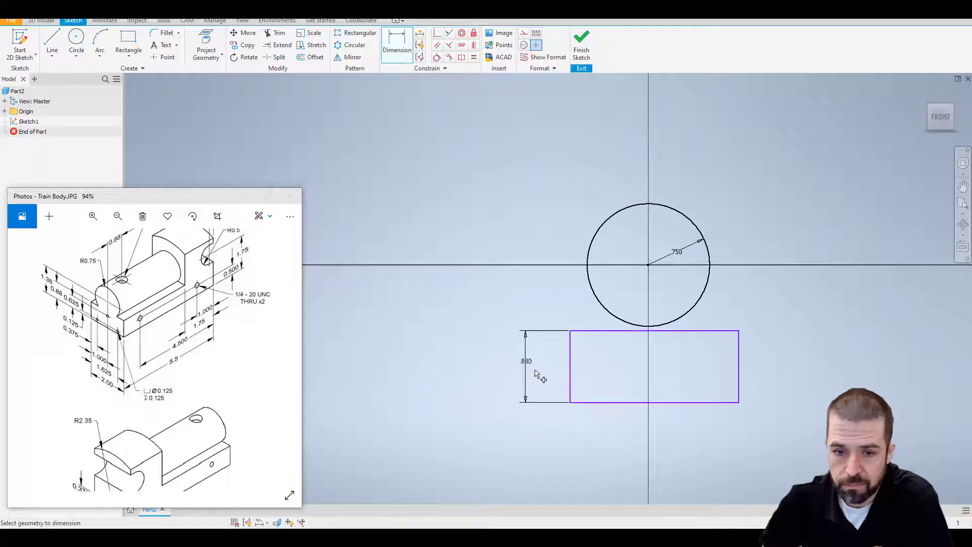
left_click(618, 402)
left_click(620, 424)
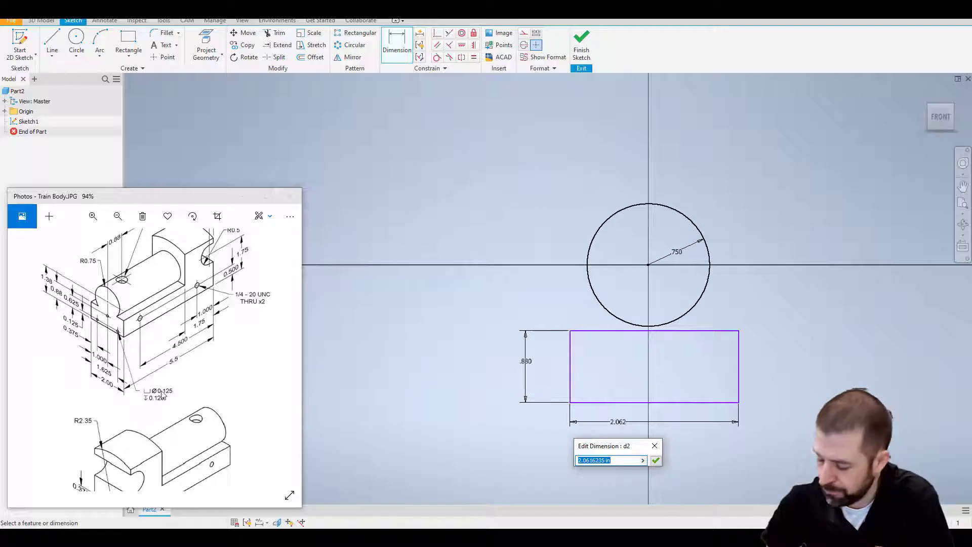
type("2")
key("Return")
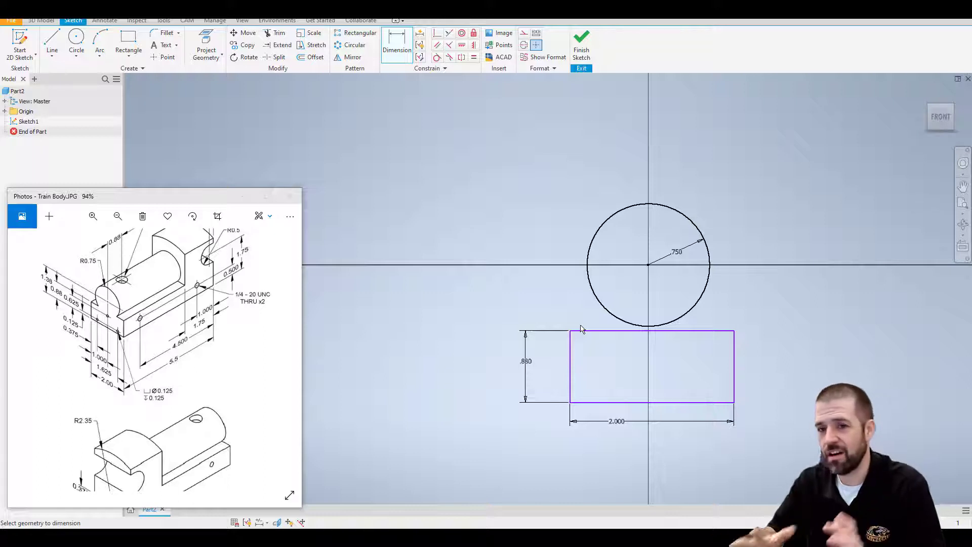
Dimension the horizontal distance from the rectangle's left edge to the circle's centre as 1 in
left_click(570, 360)
left_click(648, 265)
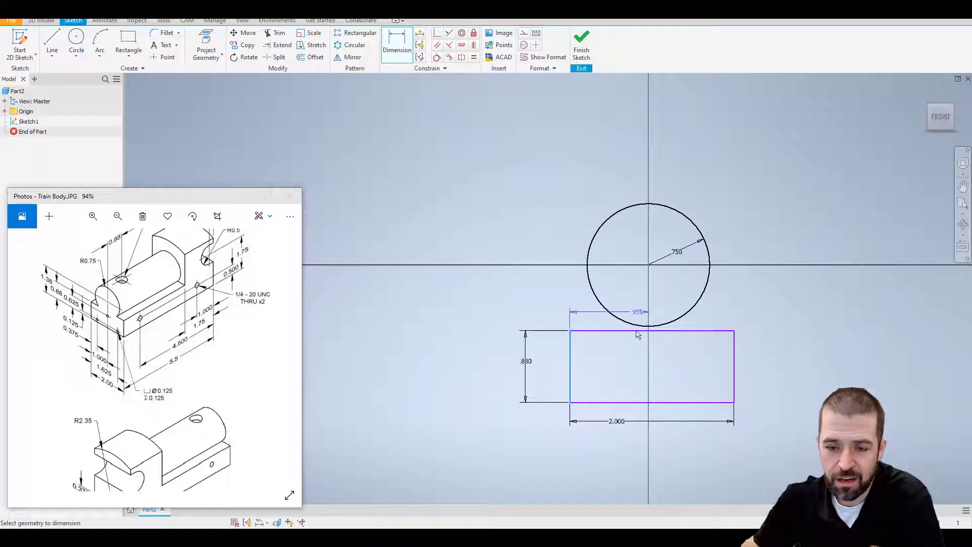
left_click(615, 373)
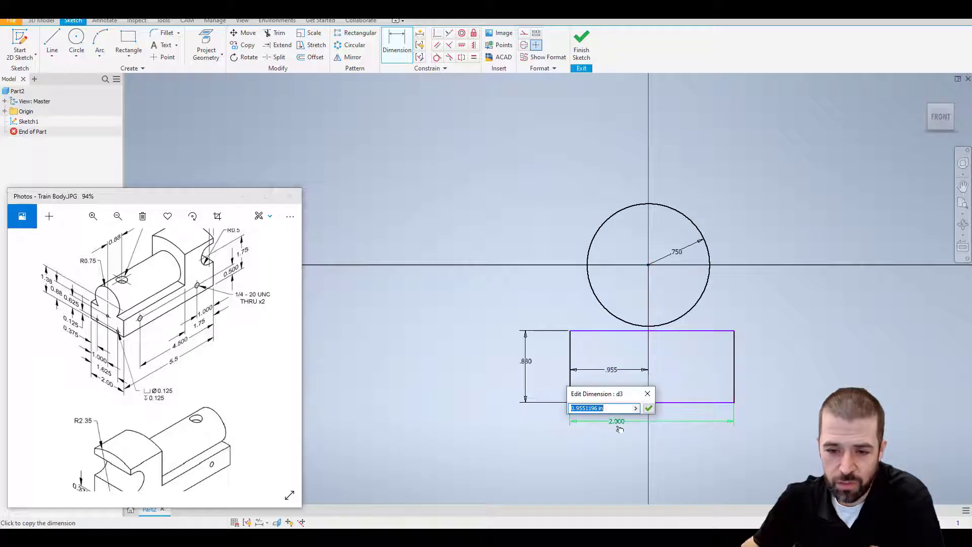
type("1")
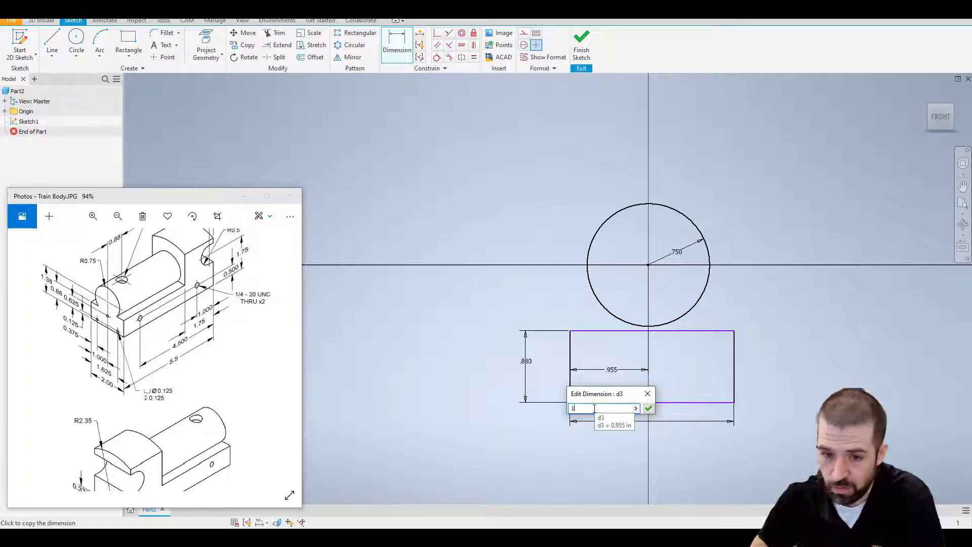
left_click(649, 409)
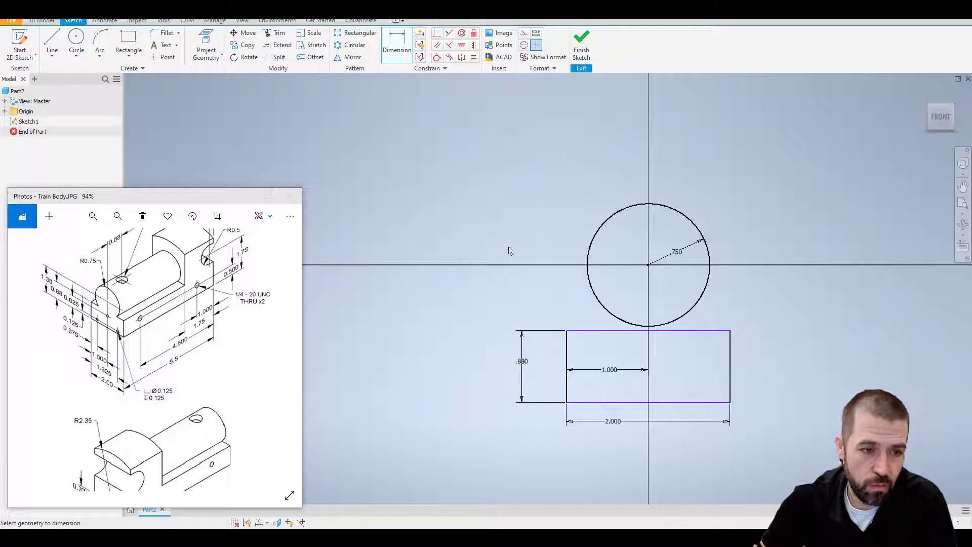
Dimension the vertical distance from the rectangle's bottom edge to the circle's centre as 1.38 in and finish the sketch
left_click(670, 403)
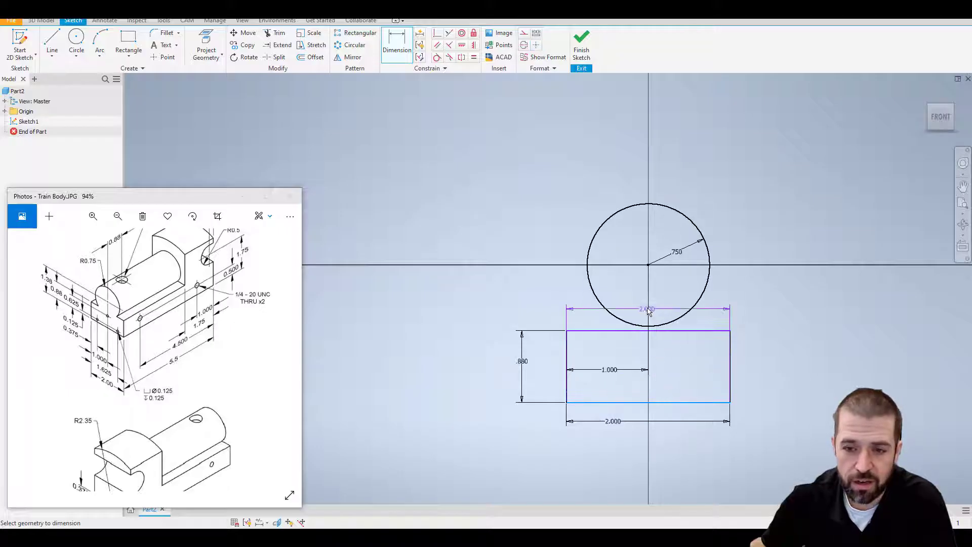
left_click(651, 270)
left_click(476, 287)
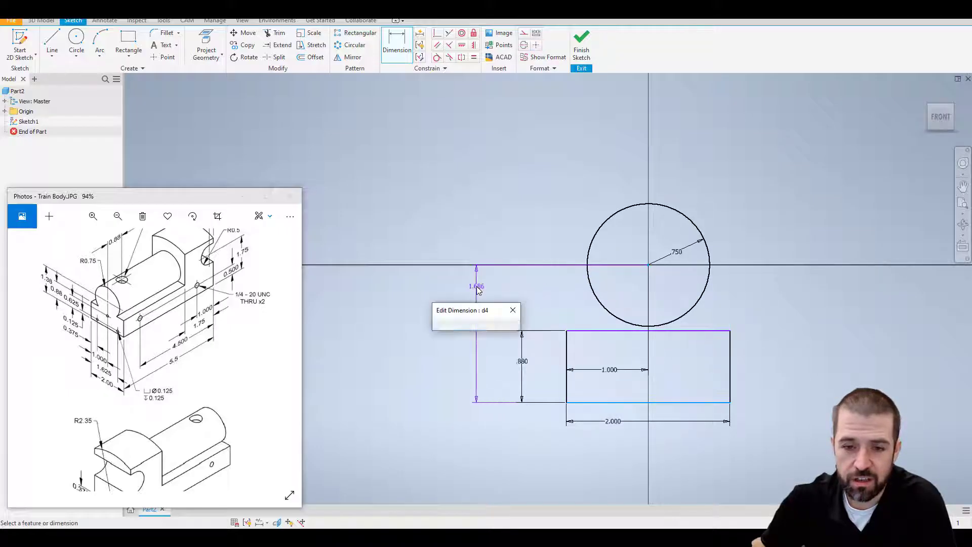
type("1")
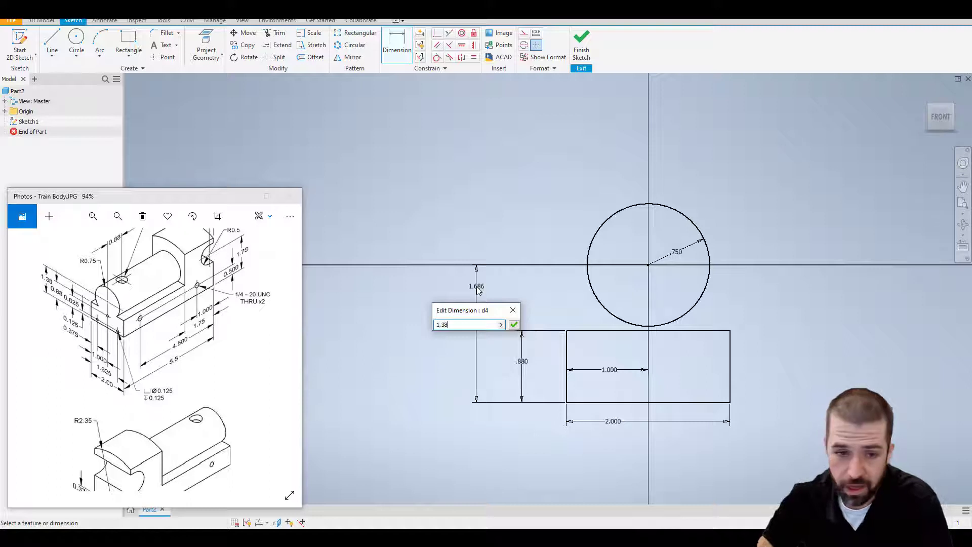
type(".38")
key("Return")
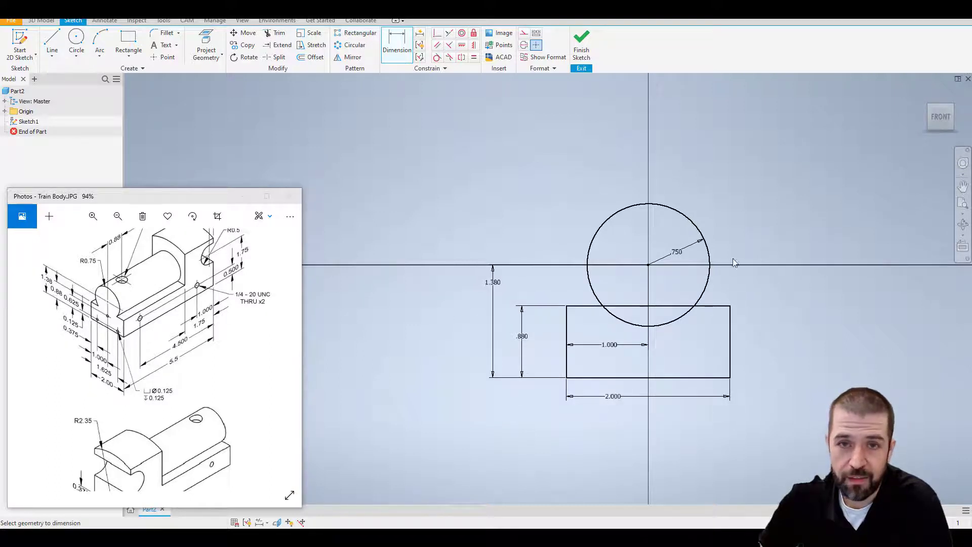
left_click(580, 45)
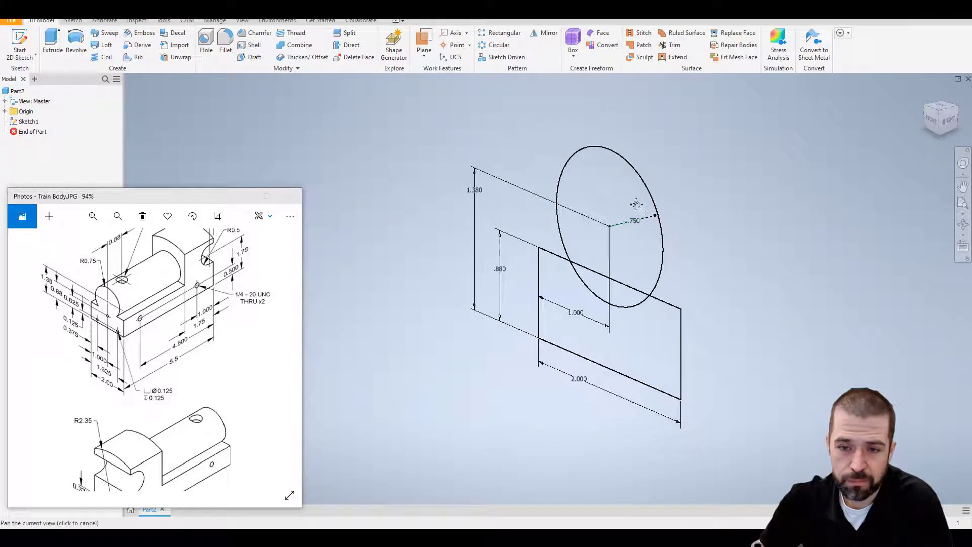
Start an Extrude with the circle, rectangle and overlapping regions of the sketch selected as profiles
left_click(52, 38)
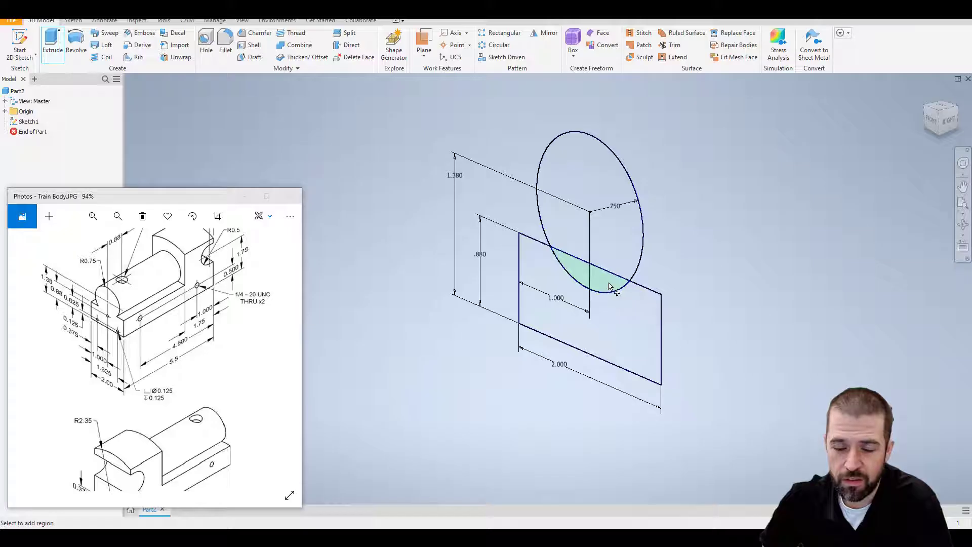
left_click(623, 259)
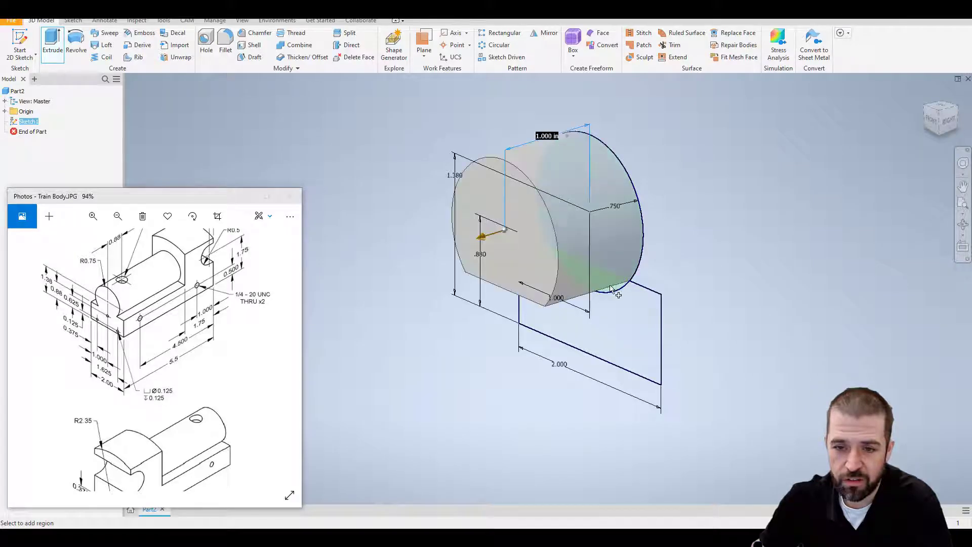
left_click(613, 321)
scroll(527, 330, "down", 4)
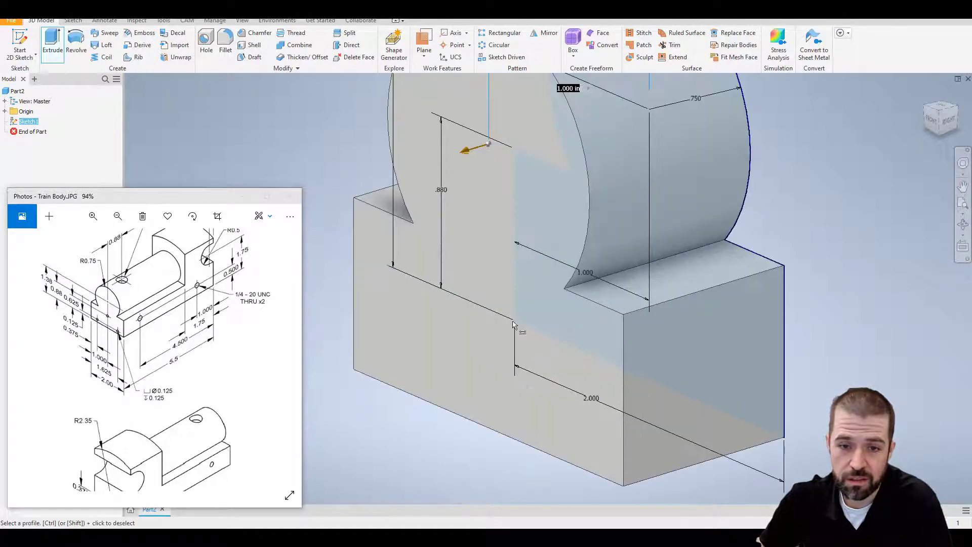
scroll(486, 319, "up", 3)
middle_click_drag(477, 310, 478, 324)
Check the train body's lengths in the reference drawing, then calculate 5.5 - 1.75 in Calculator and minimize it
left_click_drag(143, 297, 134, 329)
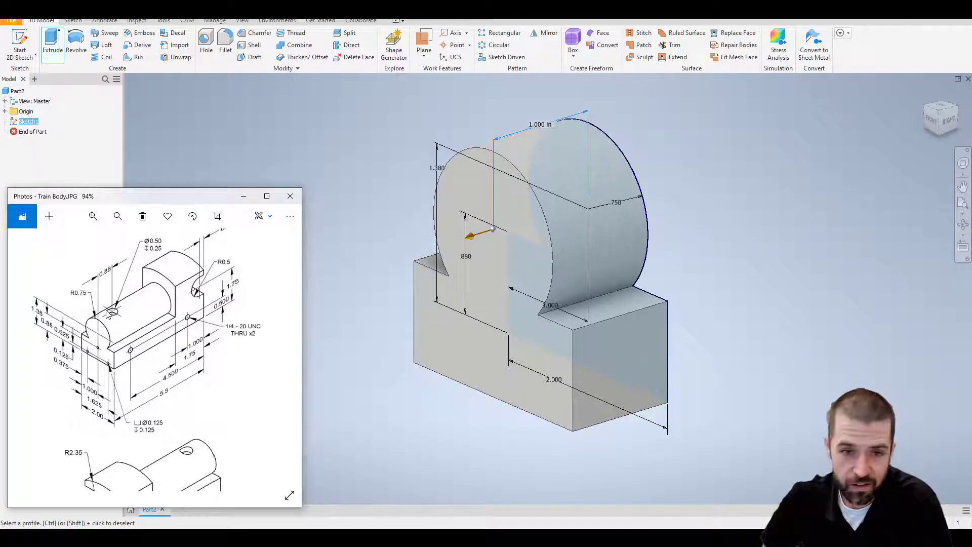
key("alt+Tab")
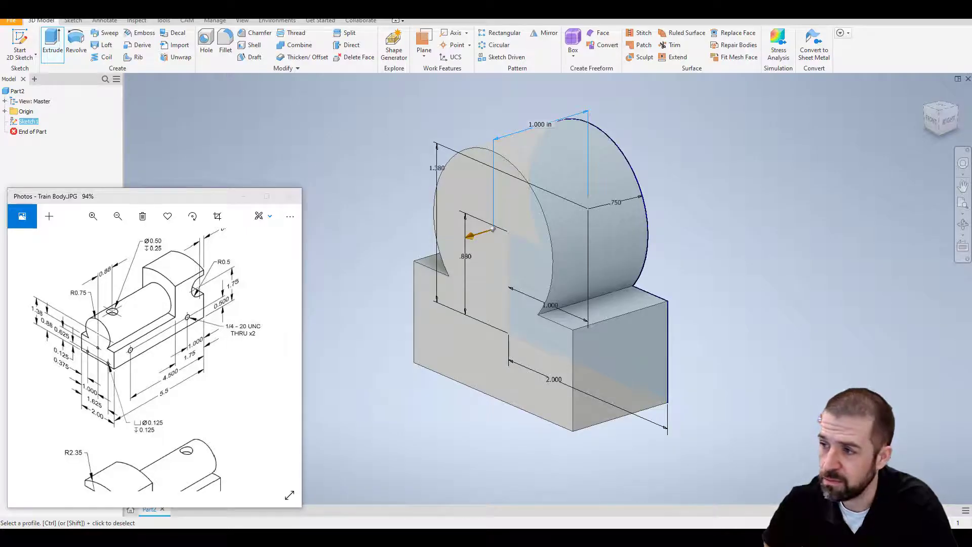
left_click(697, 327)
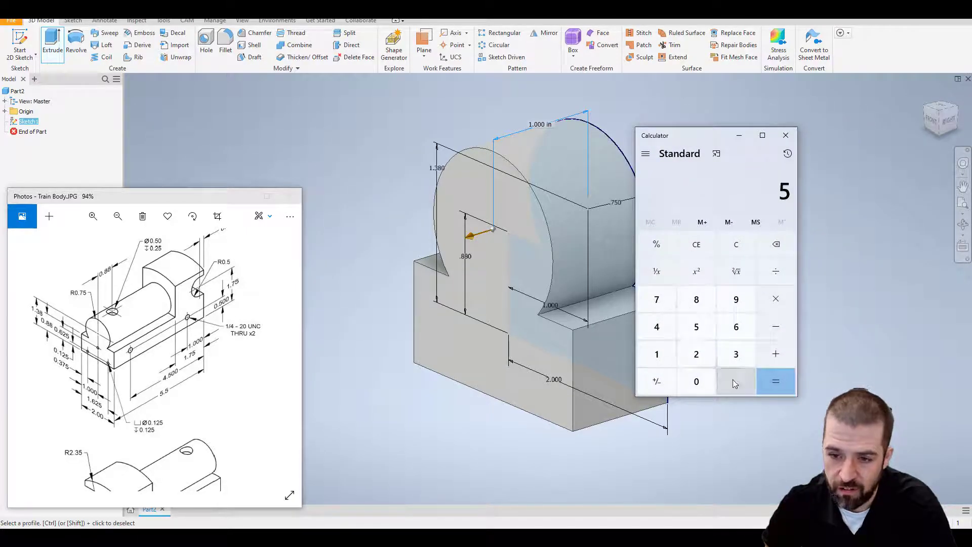
left_click(734, 382)
left_click(696, 327)
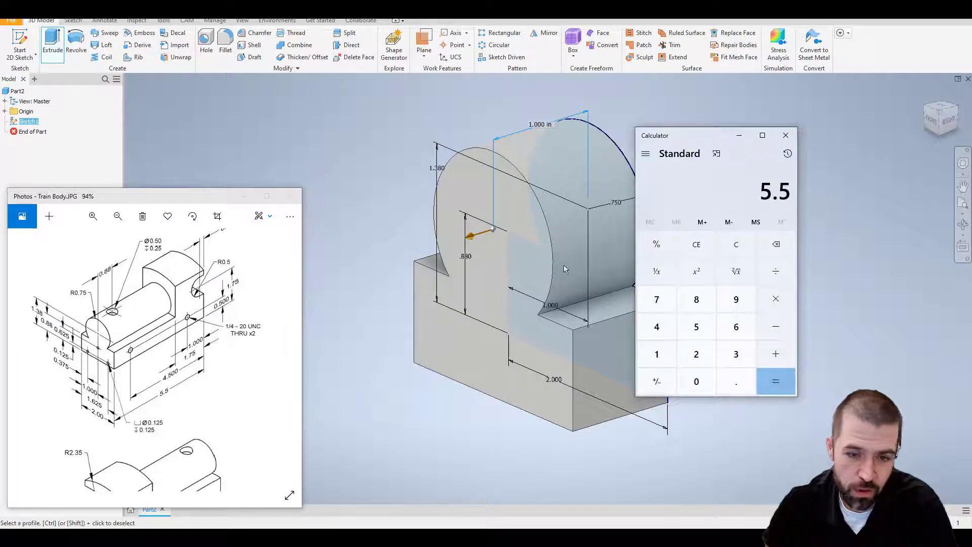
left_click(776, 326)
left_click(657, 354)
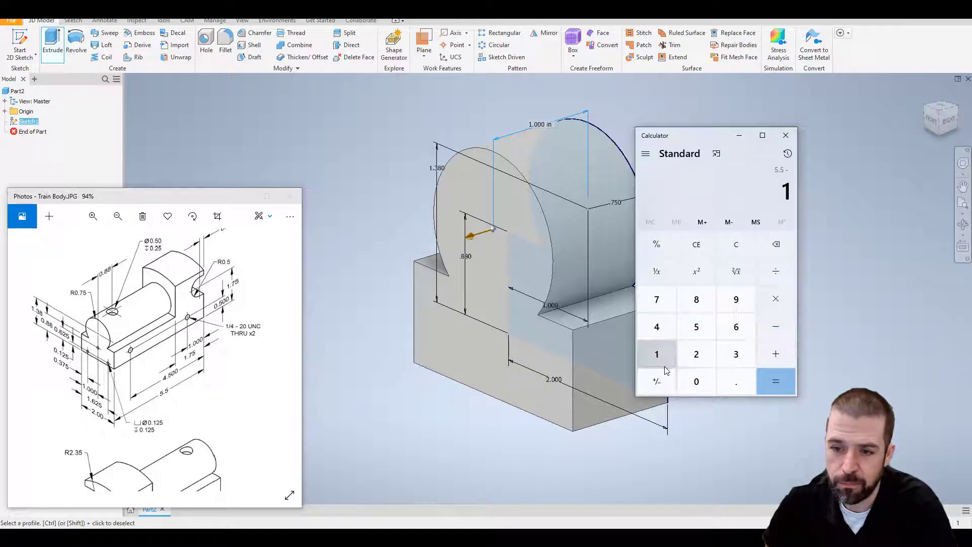
left_click(743, 388)
left_click(659, 302)
left_click(698, 330)
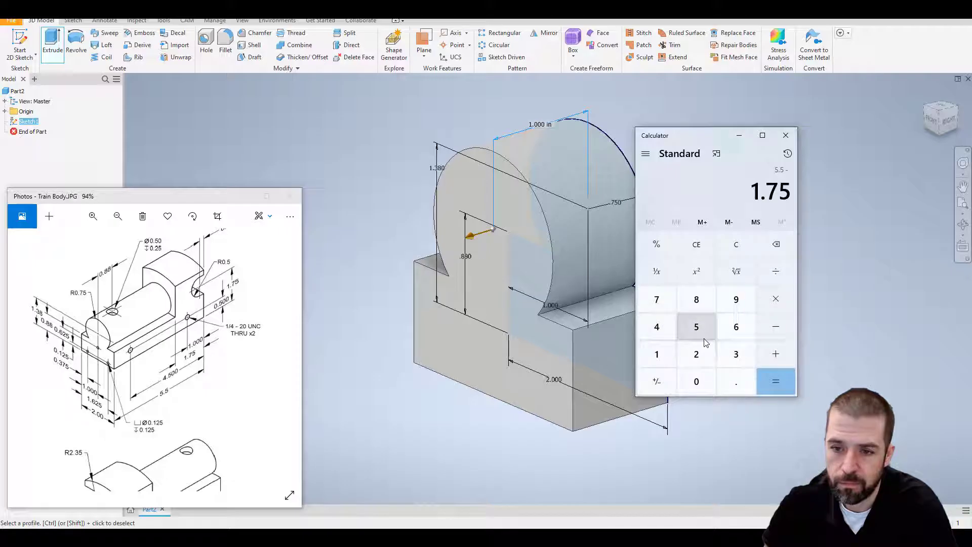
left_click(778, 382)
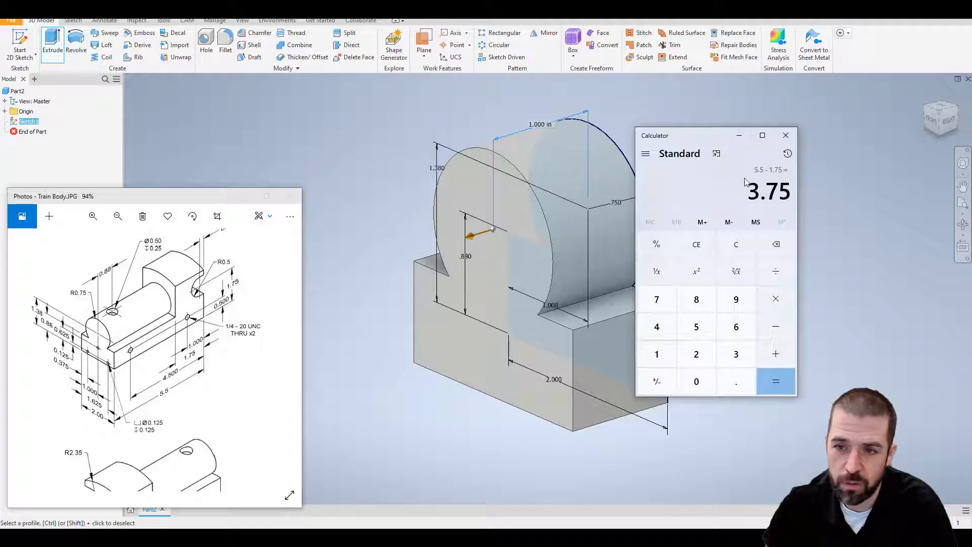
left_click(739, 136)
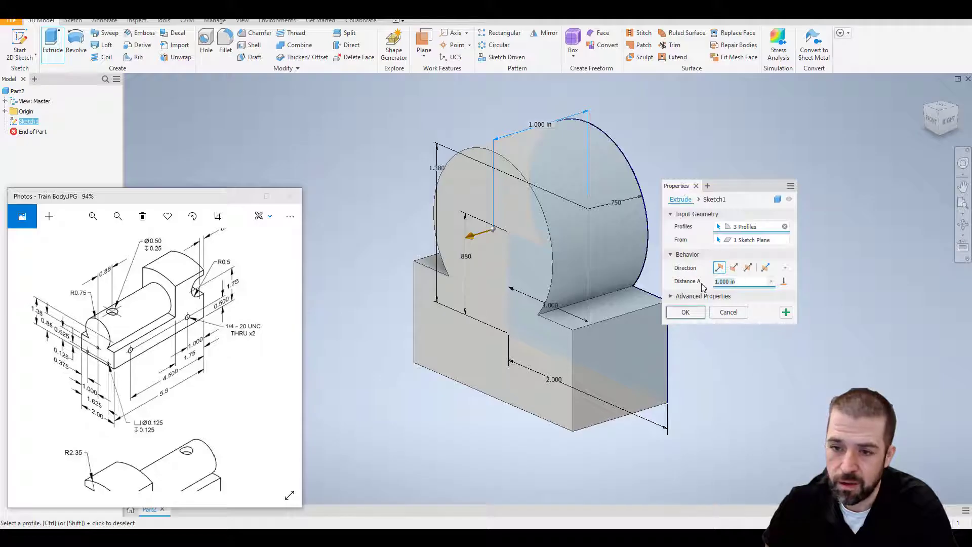
Set the extrusion distance of the selected profiles to 3.75 in and finish the Extrude
type("3.7")
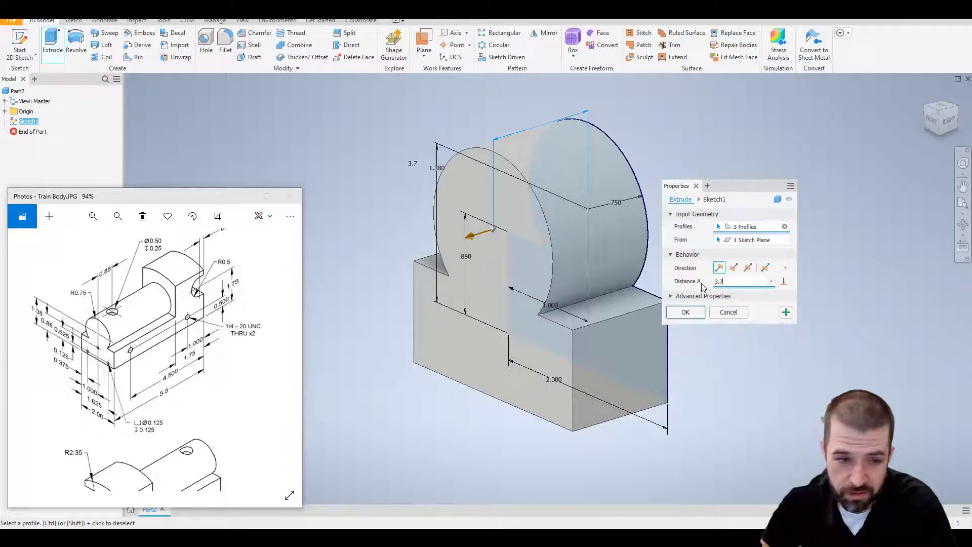
type("5")
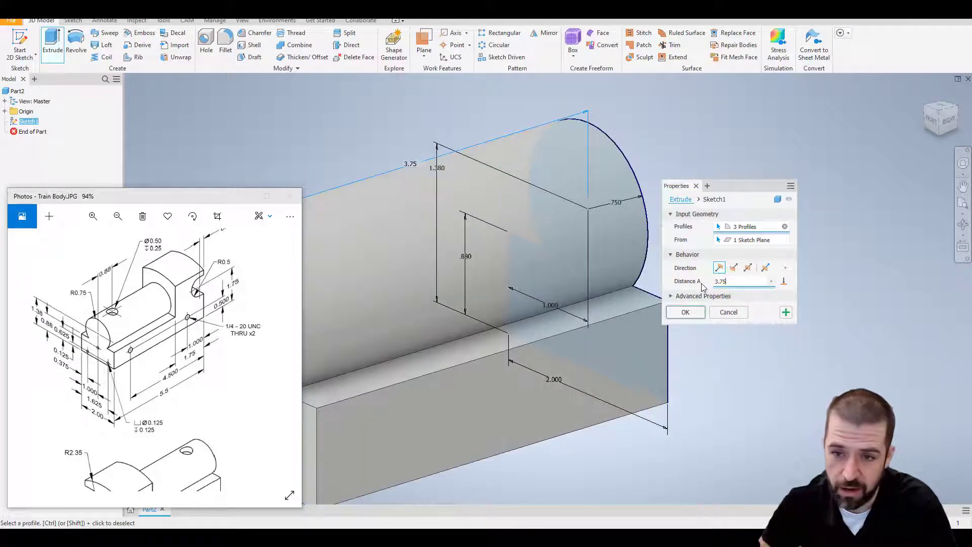
left_click(684, 313)
scroll(591, 340, "down", 3)
scroll(598, 304, "up", 3)
middle_click_drag(624, 288, 629, 310)
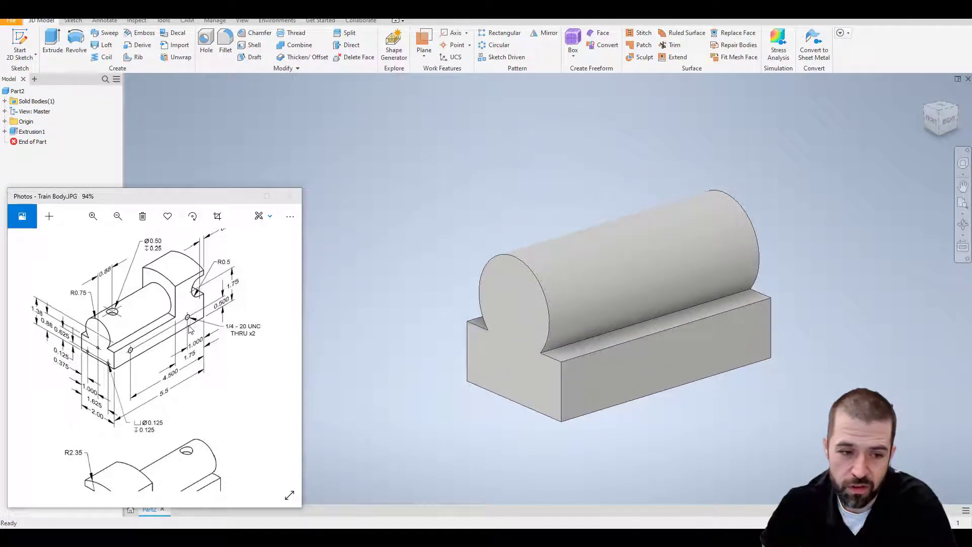
Consult the rear view in the reference drawing and start a 2D sketch on the body's back end face
scroll(180, 344, "down", 2)
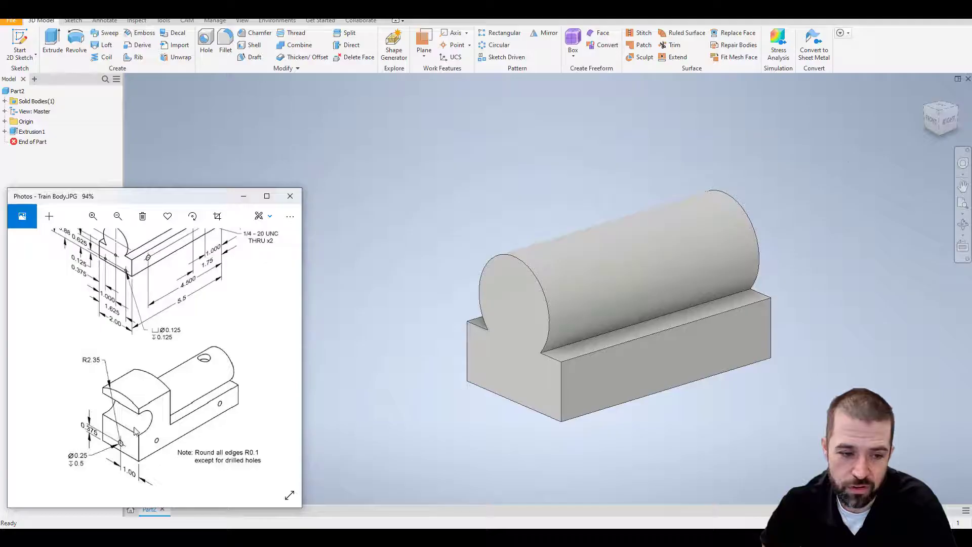
left_click(957, 118)
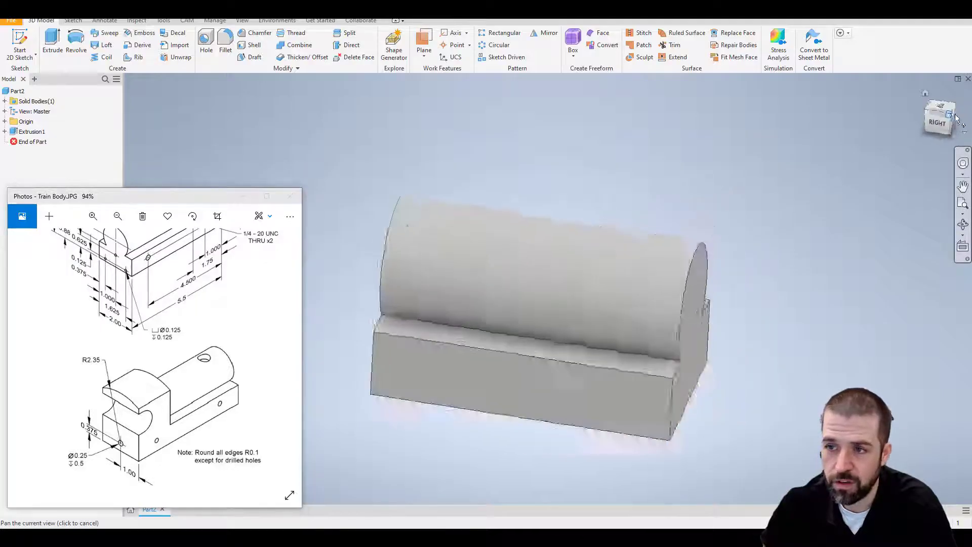
left_click(19, 42)
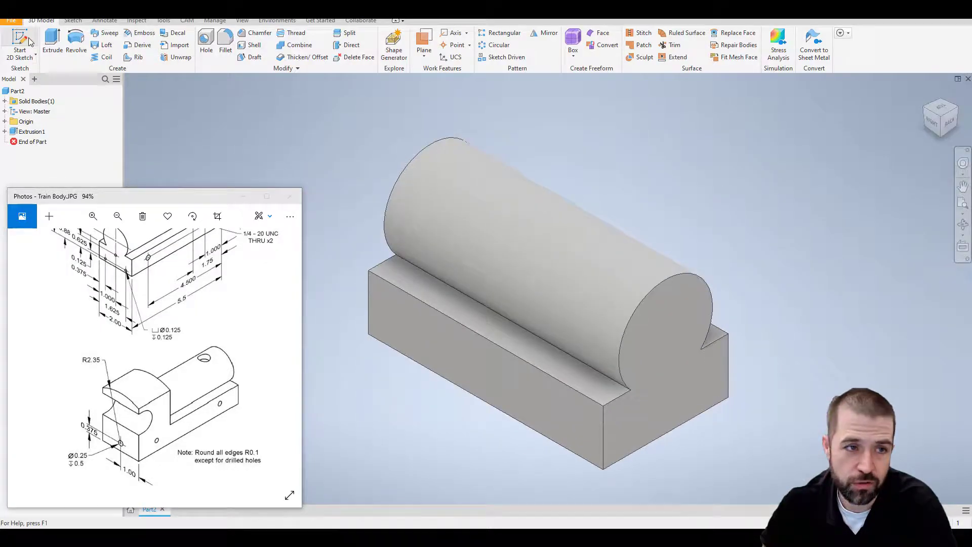
left_click(622, 371)
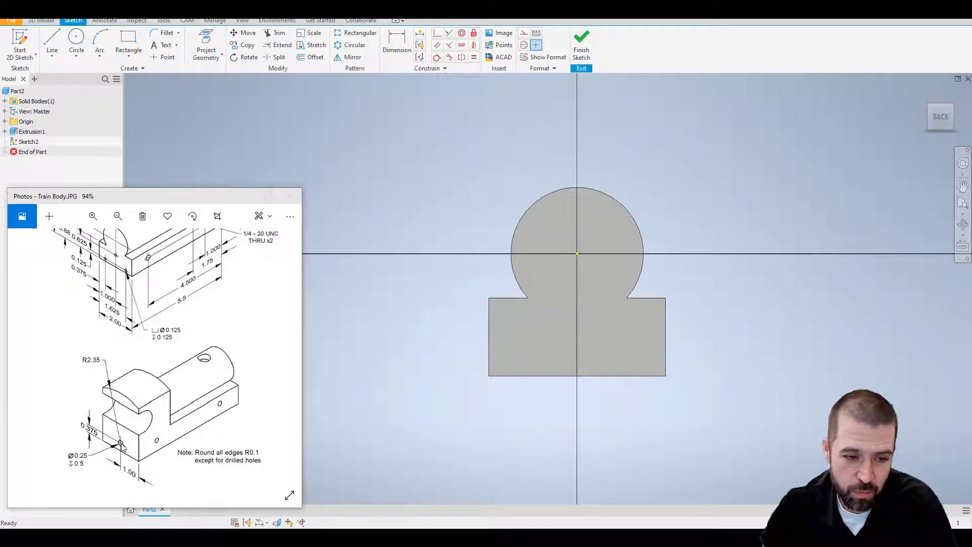
Draw a circle with a radius of 2.35 in, centred on the vertical axis within the rectangular base
left_click(77, 42)
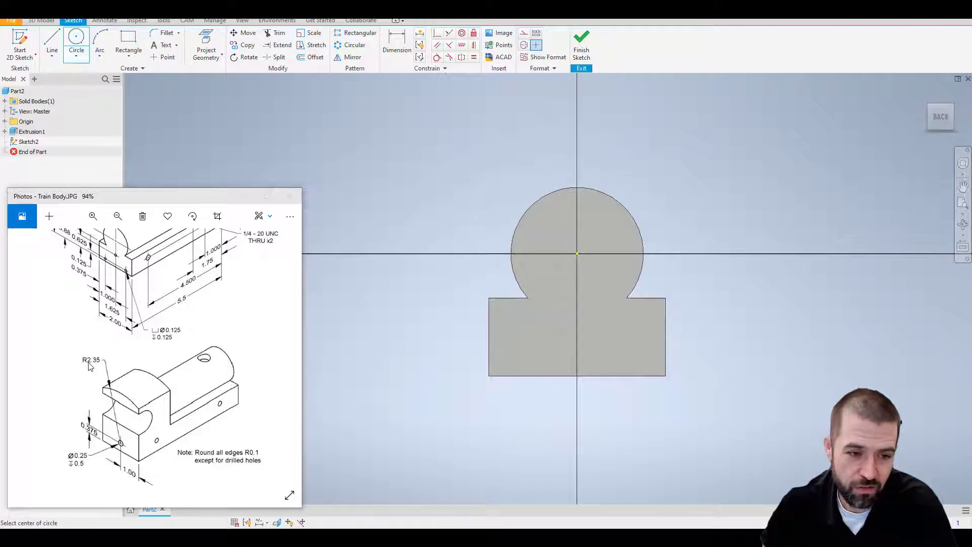
left_click(578, 346)
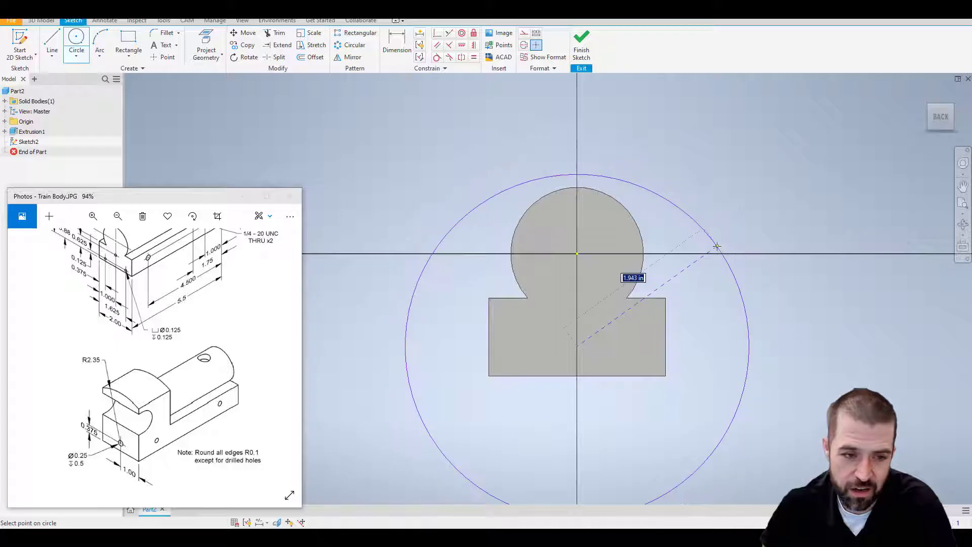
type("2.35")
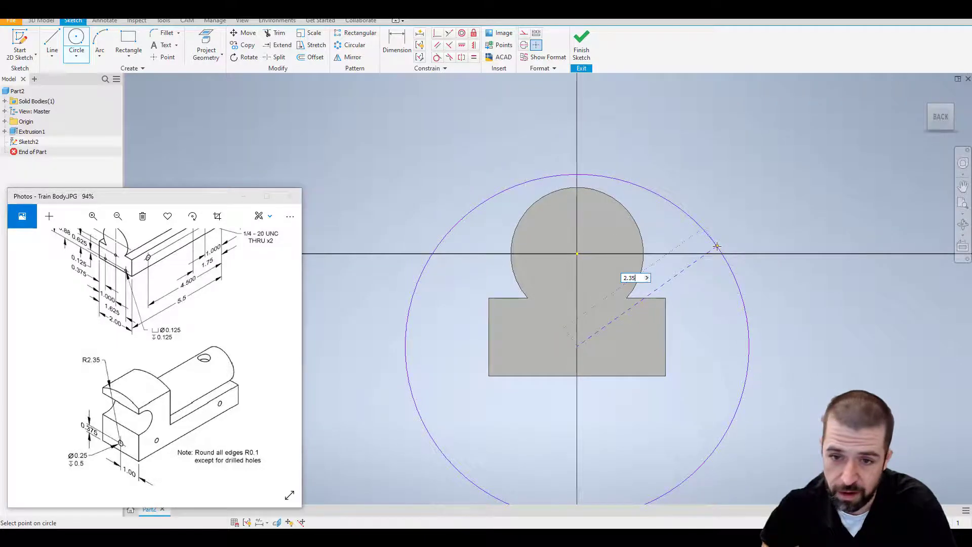
key("Return")
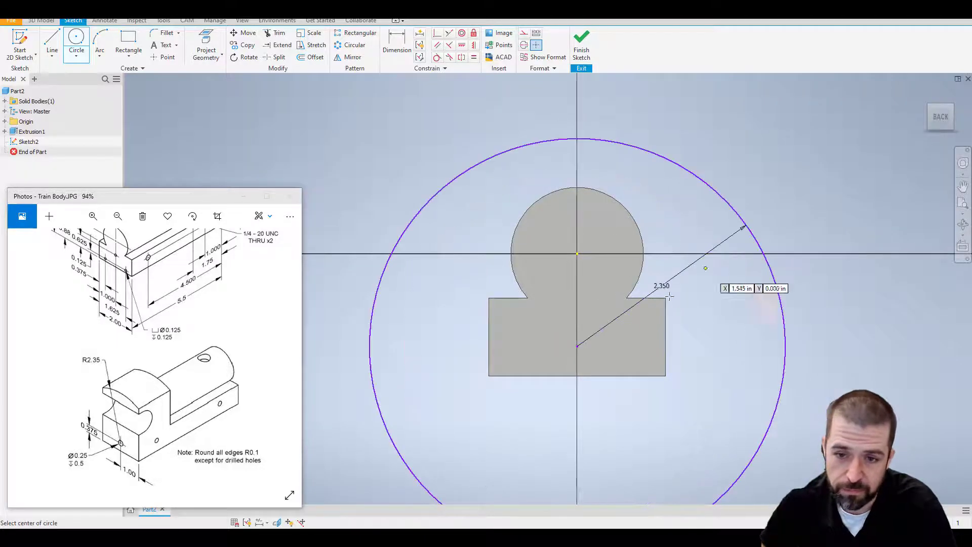
Dimension the horizontal distance from the base's left edge to the large circle's centre as 1 in
scroll(587, 314, "up", 2)
middle_click_drag(588, 314, 604, 296)
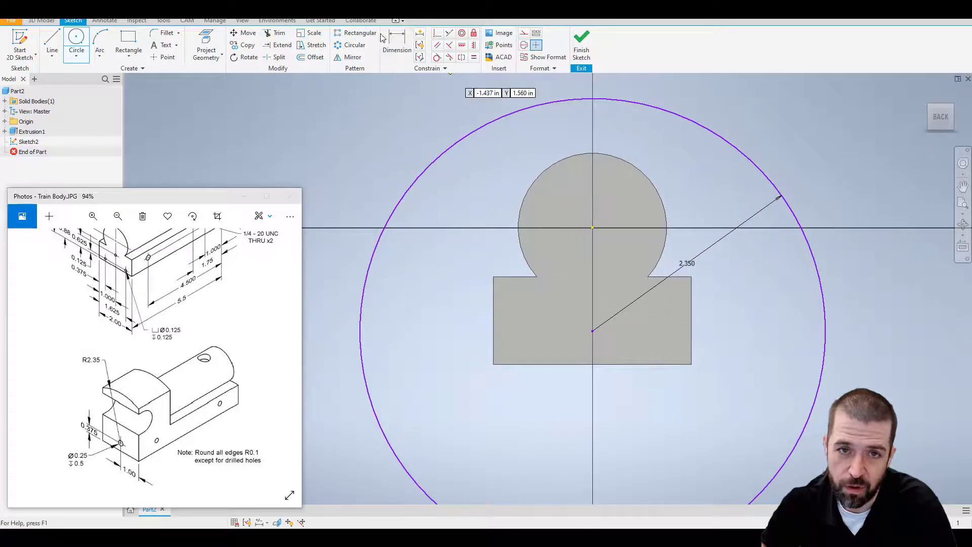
left_click(397, 44)
left_click(497, 330)
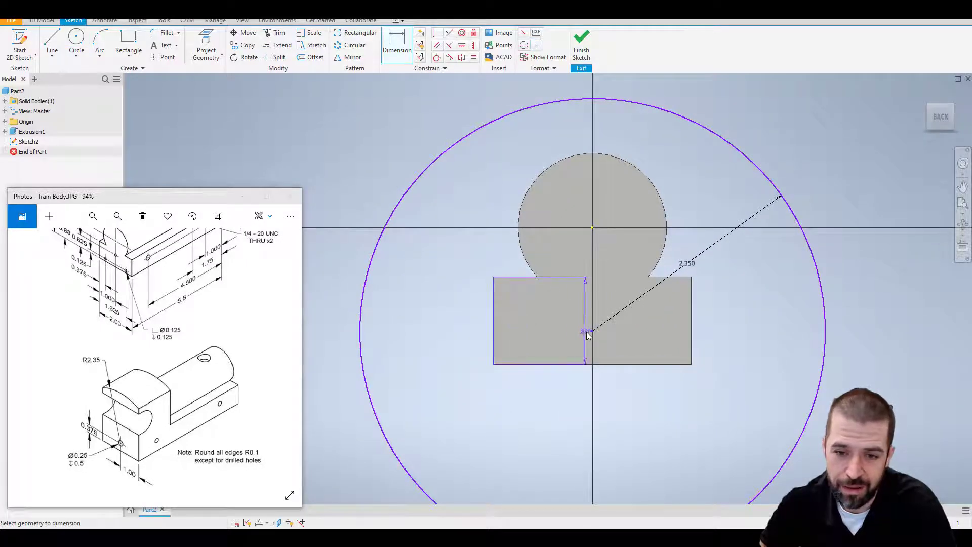
left_click(593, 332)
left_click(557, 377)
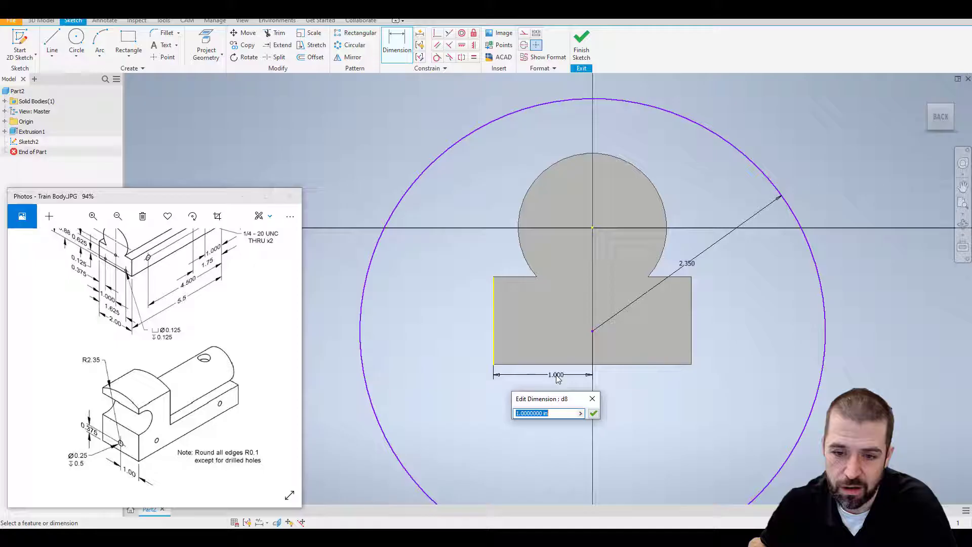
left_click(593, 413)
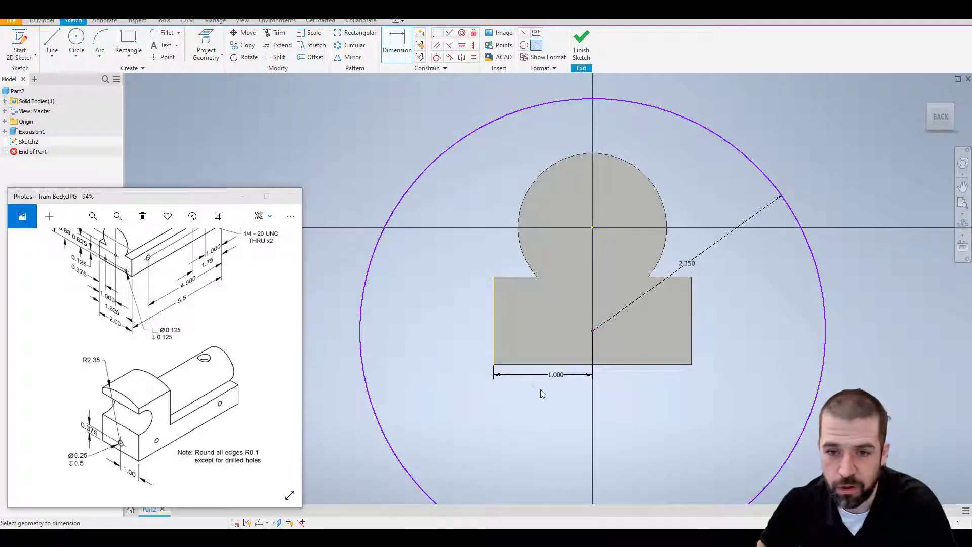
Dimension the vertical distance from the base's bottom edge to the large circle's centre as 0.375 in
left_click(592, 364)
left_click(593, 332)
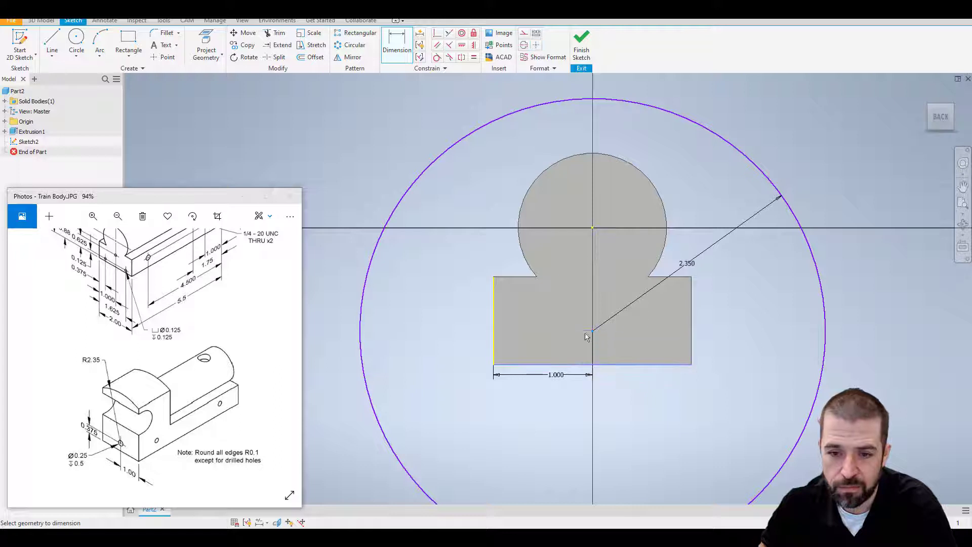
left_click(461, 355)
type(".37")
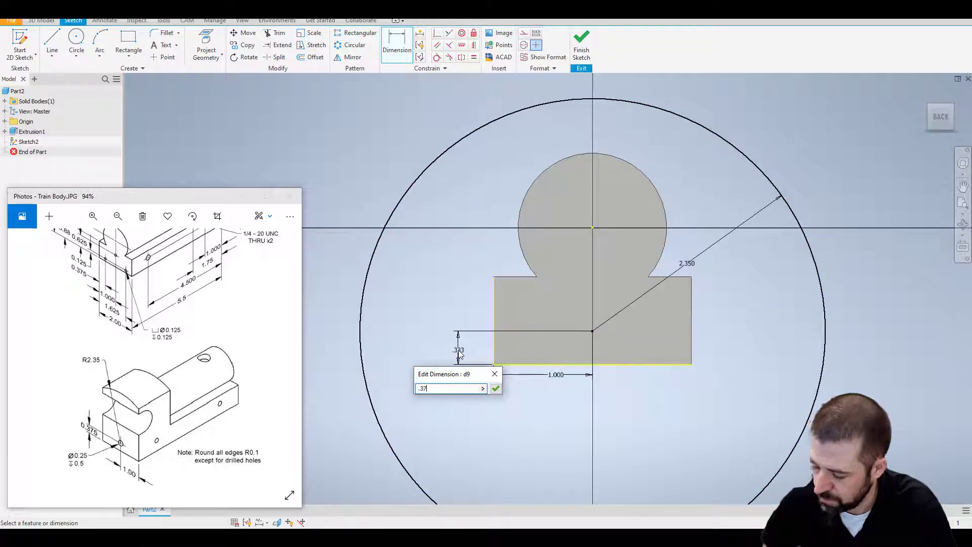
type("5")
key("Return")
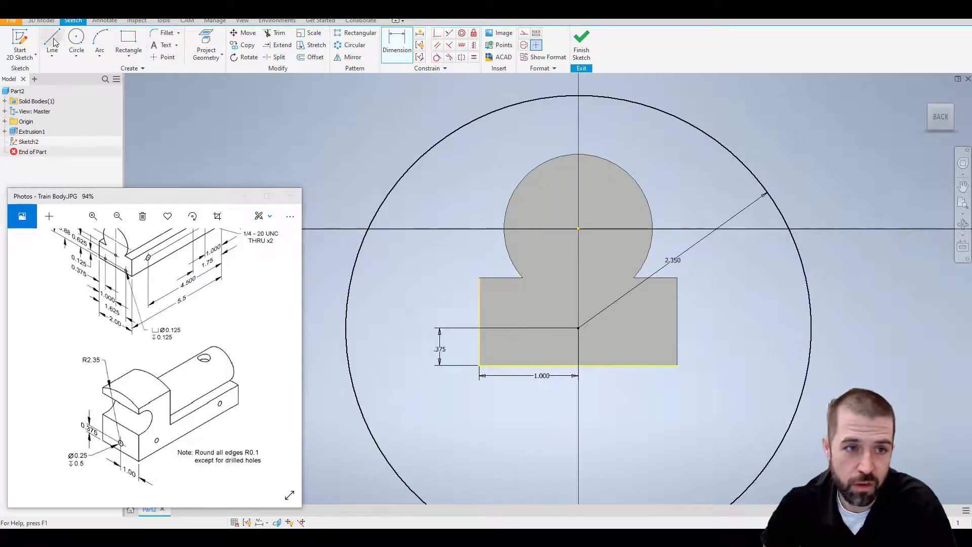
Project the end face's outline into the sketch and draw vertical lines from the base's two upper corners up to the large circle
left_click(206, 46)
left_click(543, 191)
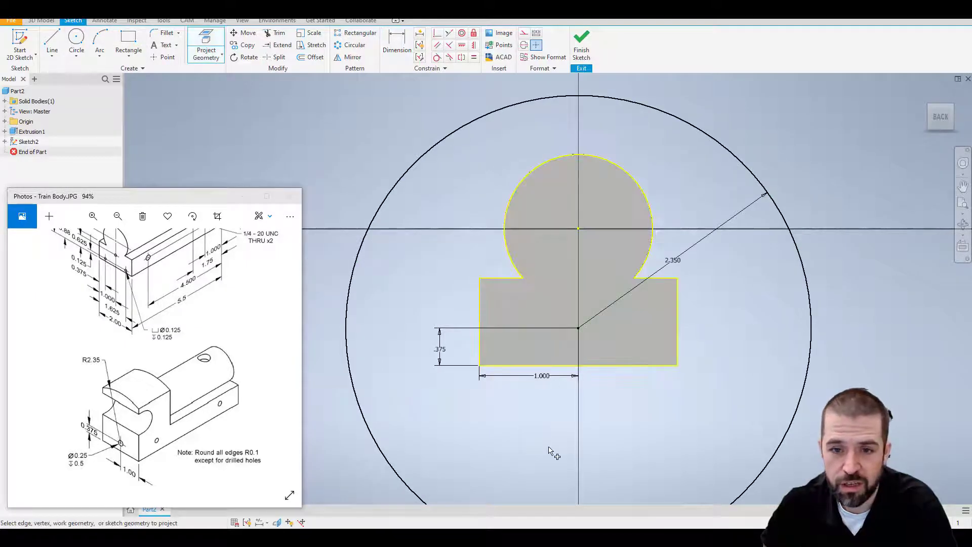
left_click(52, 43)
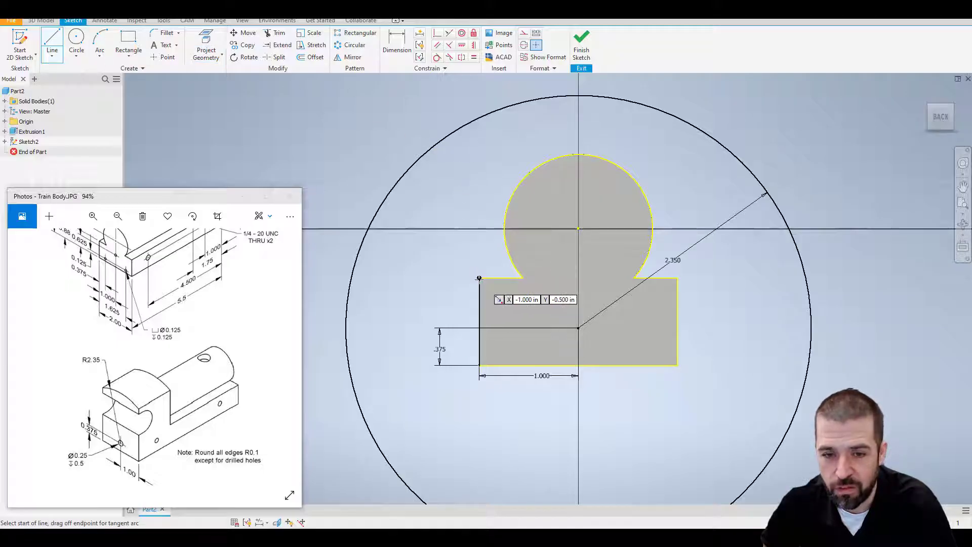
left_click(479, 278)
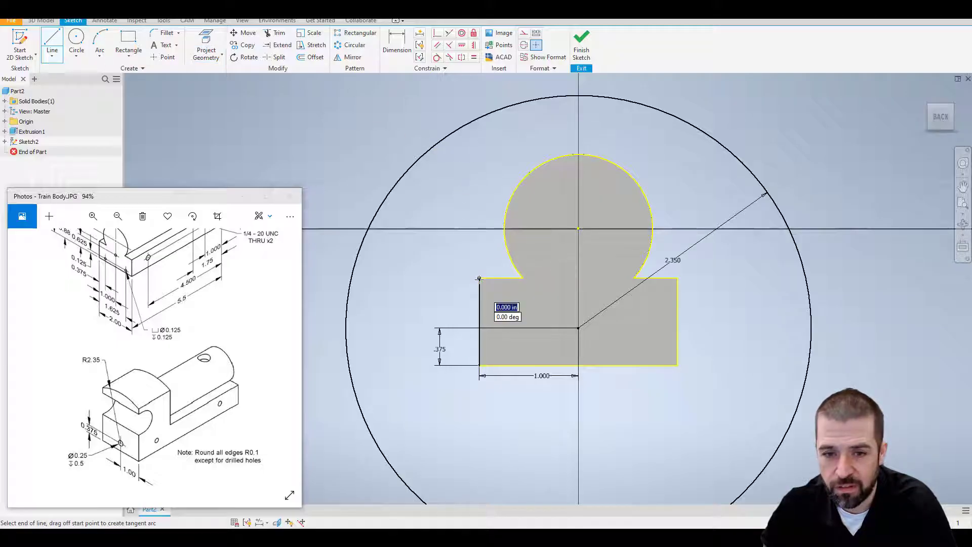
double_click(479, 117)
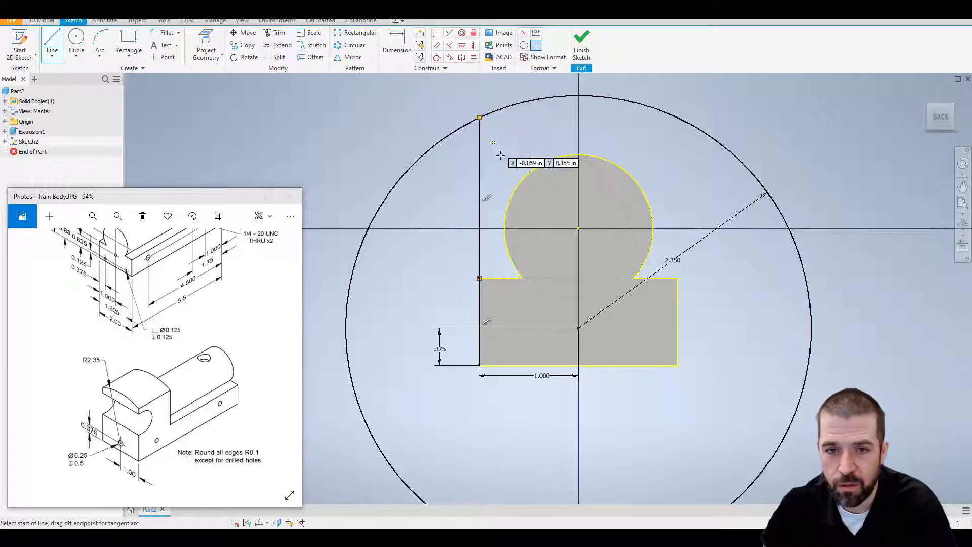
left_click(678, 278)
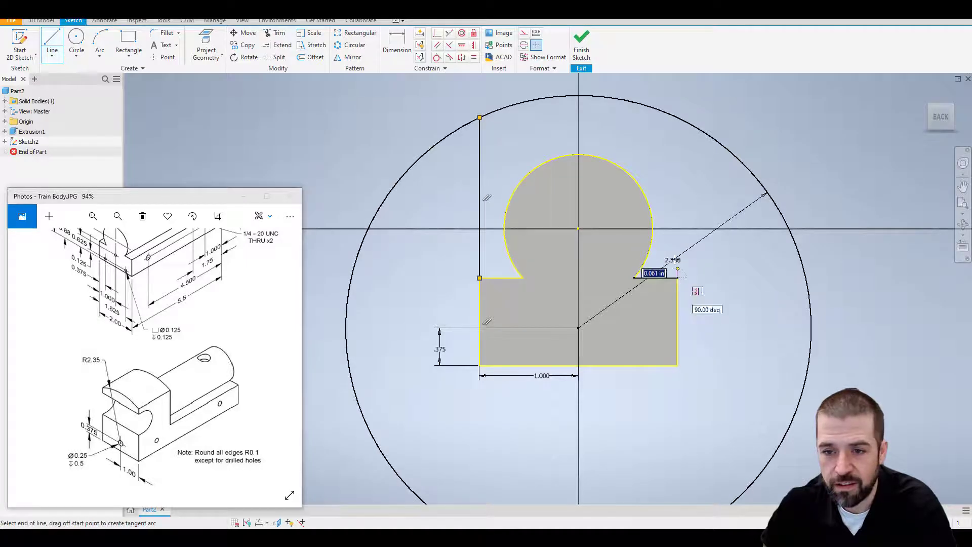
double_click(678, 117)
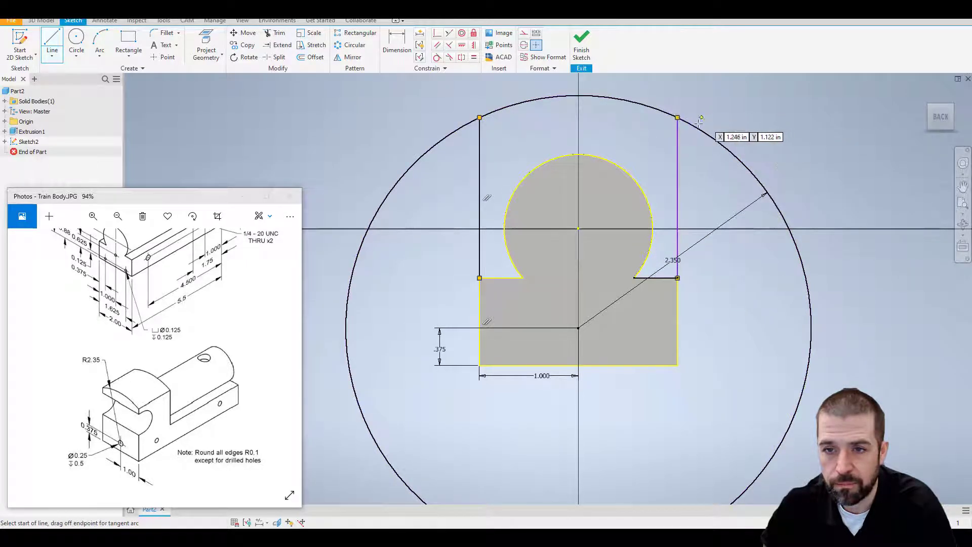
right_click(699, 121)
left_click(767, 118)
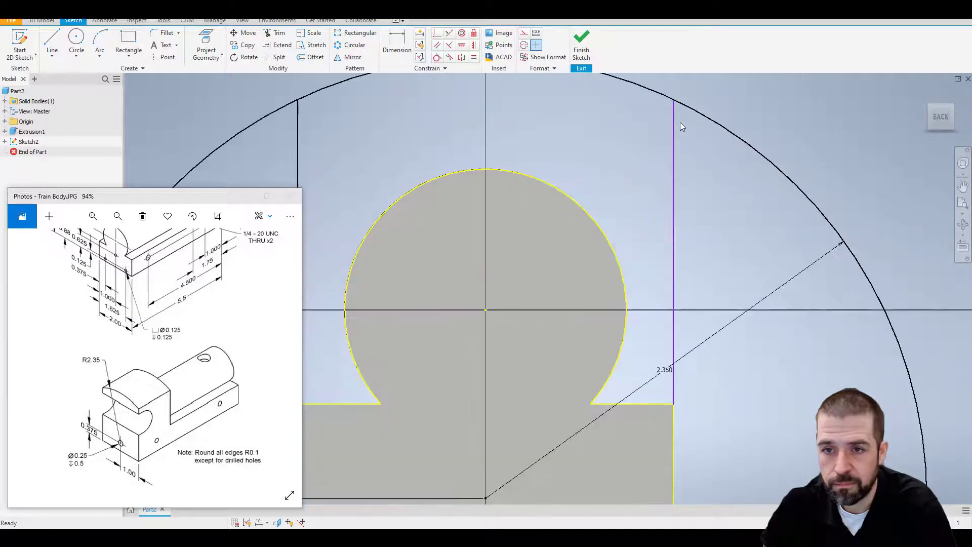
scroll(680, 122, "down", 4)
scroll(681, 142, "up", 6)
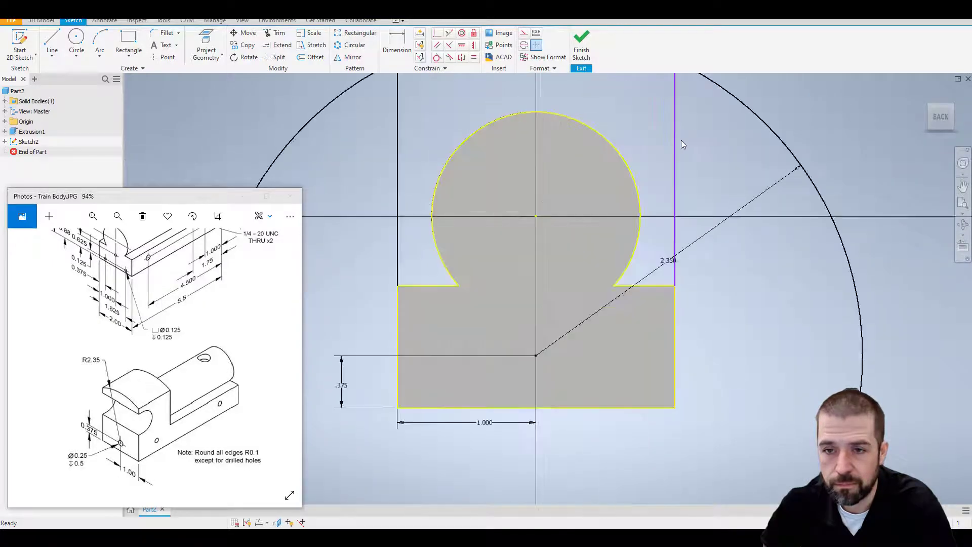
scroll(691, 169, "down", 3)
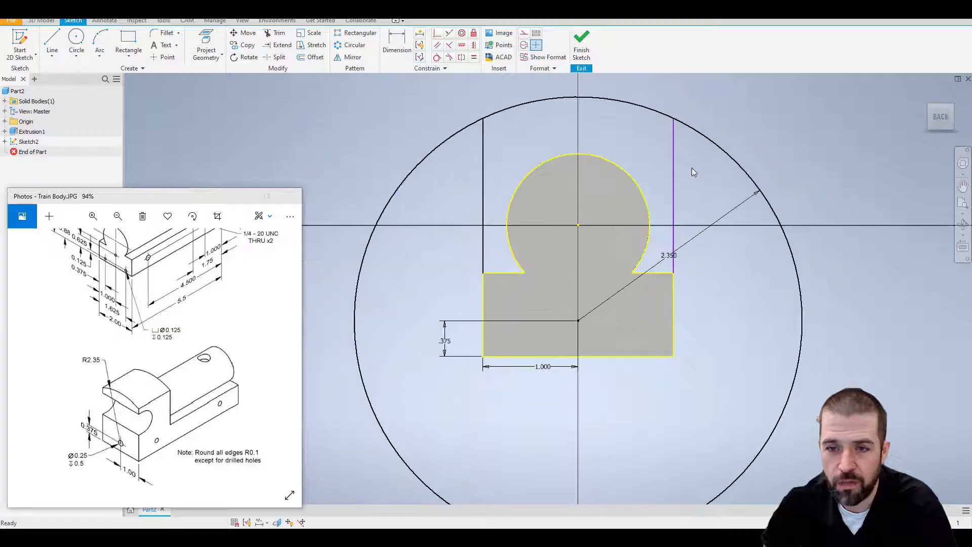
Trim the large circle to the arc between the two vertical lines and finish the sketch
left_click(278, 34)
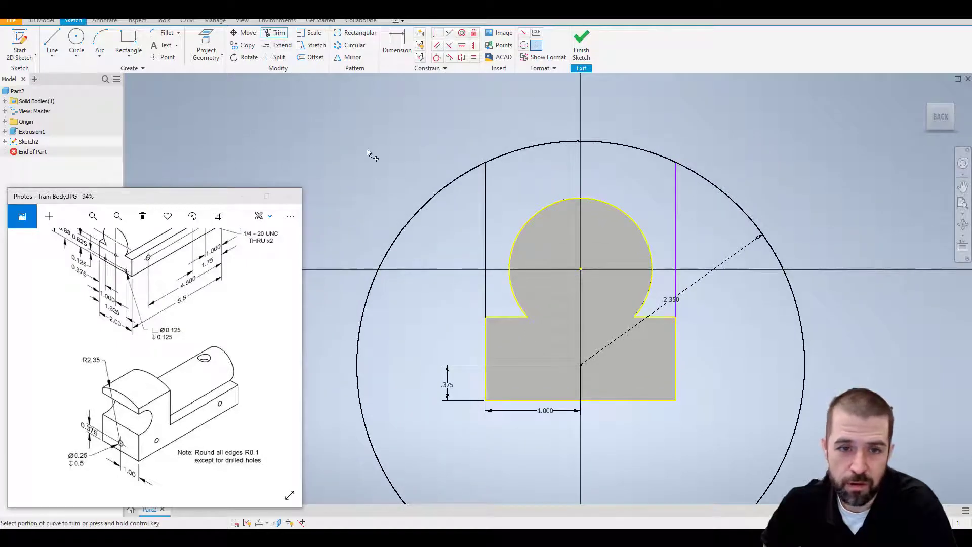
left_click(415, 222)
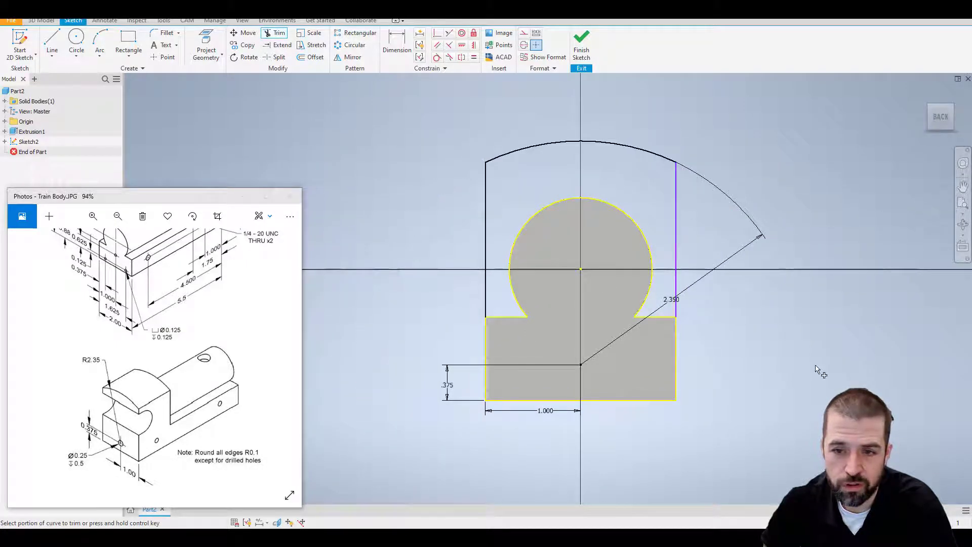
left_click(950, 122)
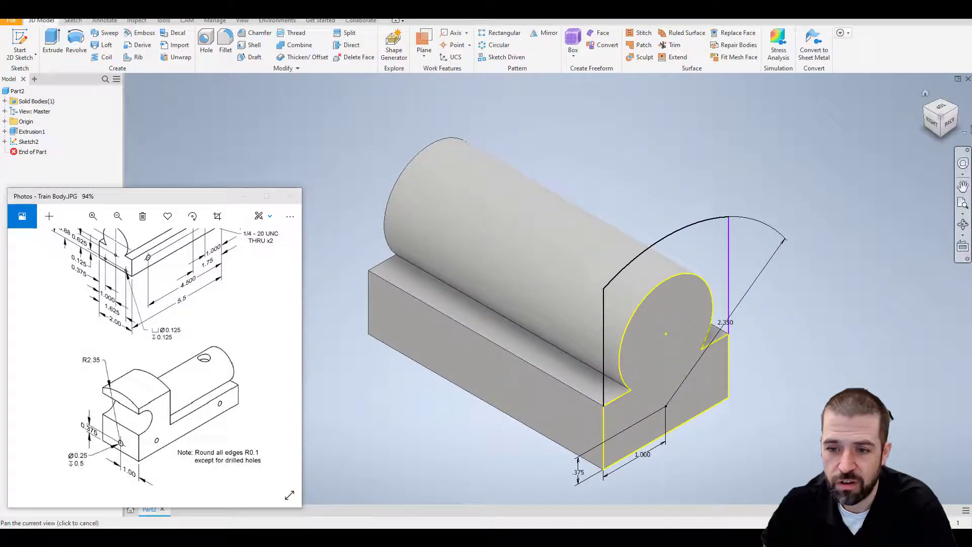
Extrude the two closed regions of the cab profile 1.75 in outward from the body's back face, joined to the body
left_click(926, 93)
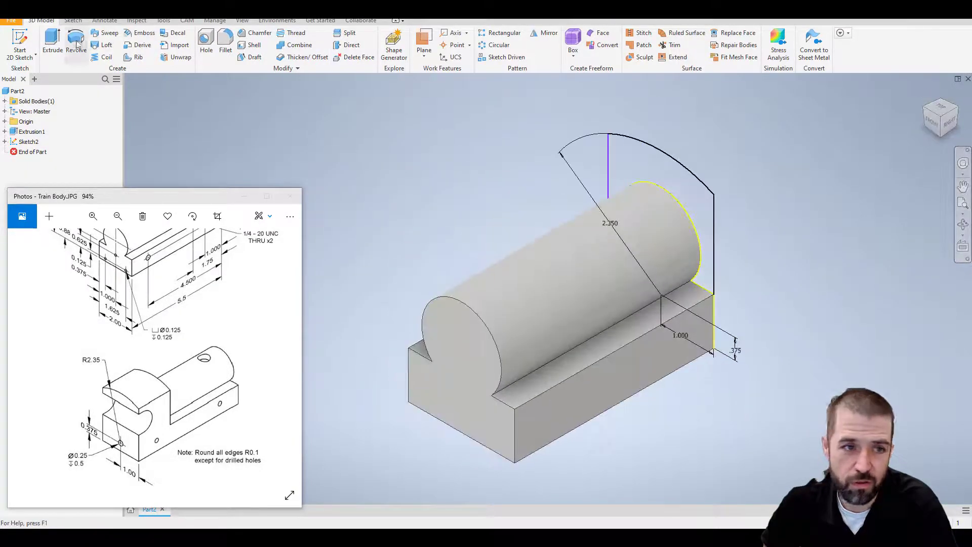
left_click(49, 42)
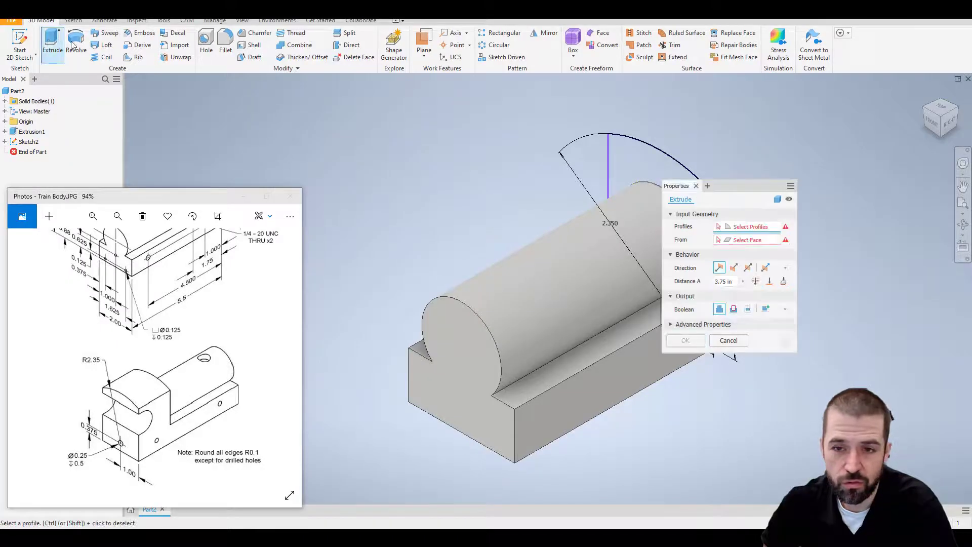
left_click(639, 170)
left_click(651, 211)
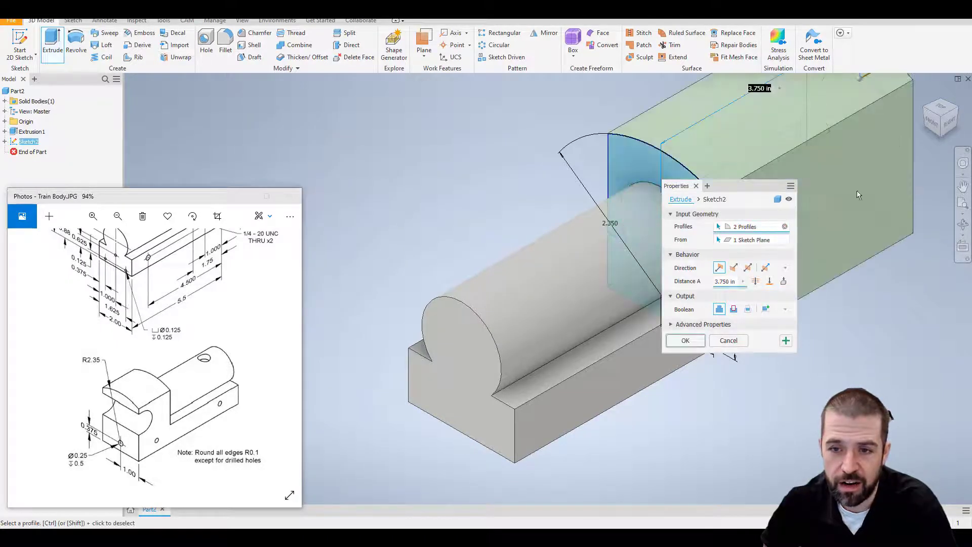
middle_click_drag(855, 191, 663, 172)
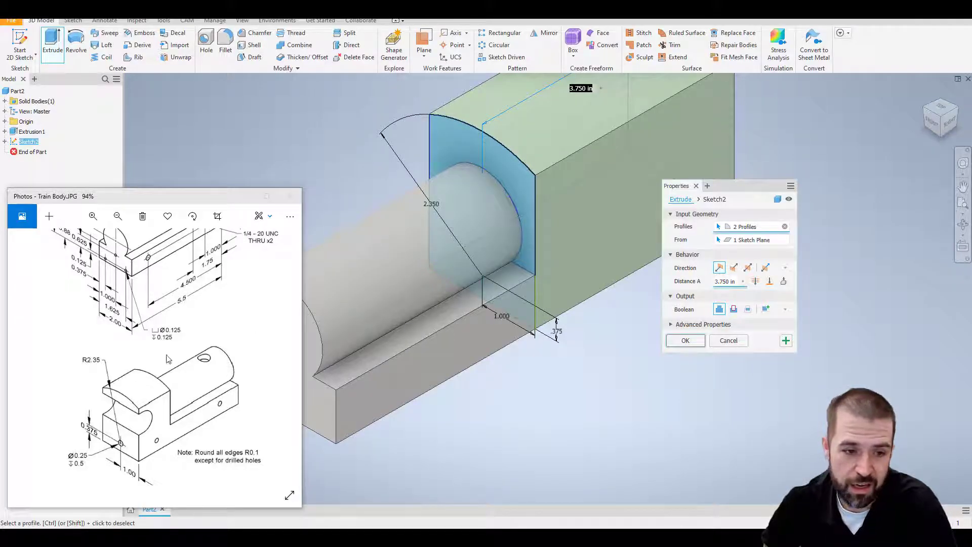
left_click_drag(167, 355, 151, 415)
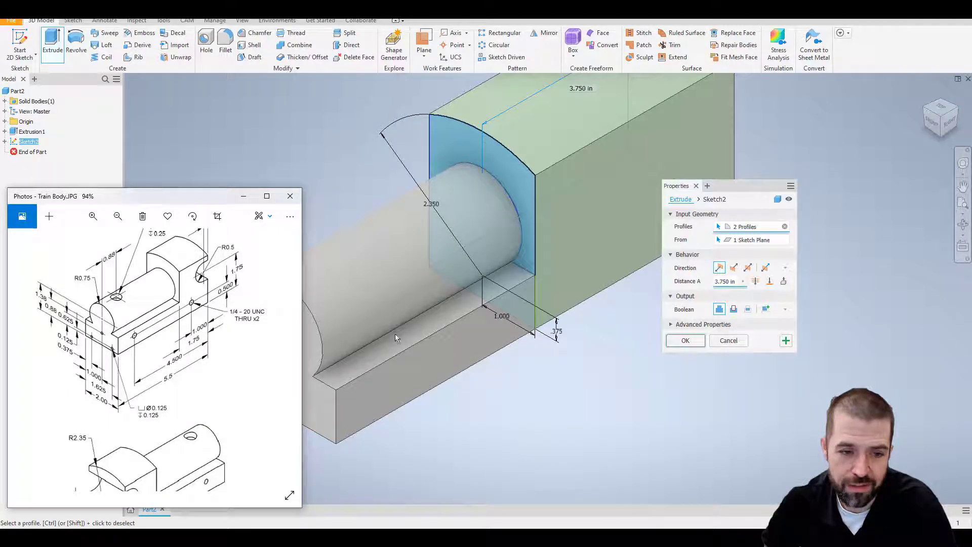
left_click(737, 281)
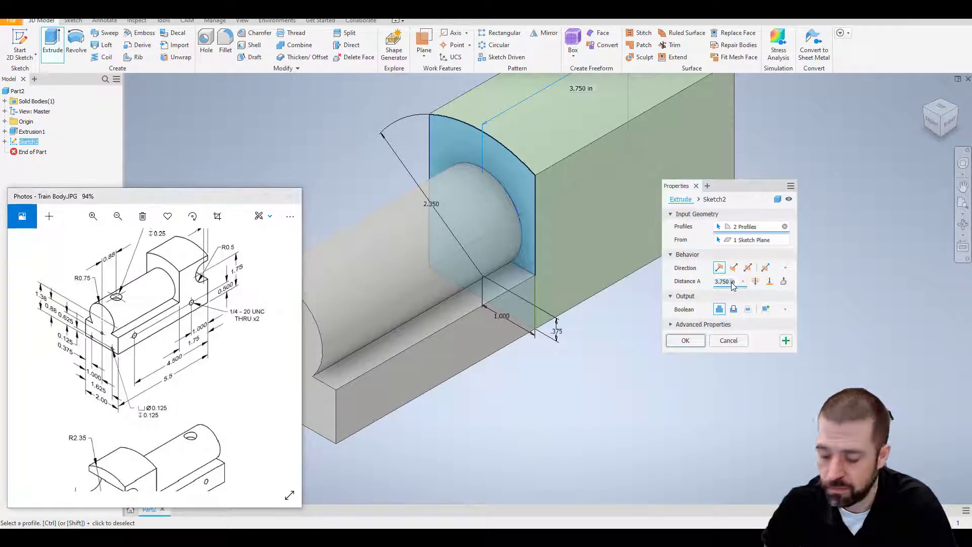
type("1.75")
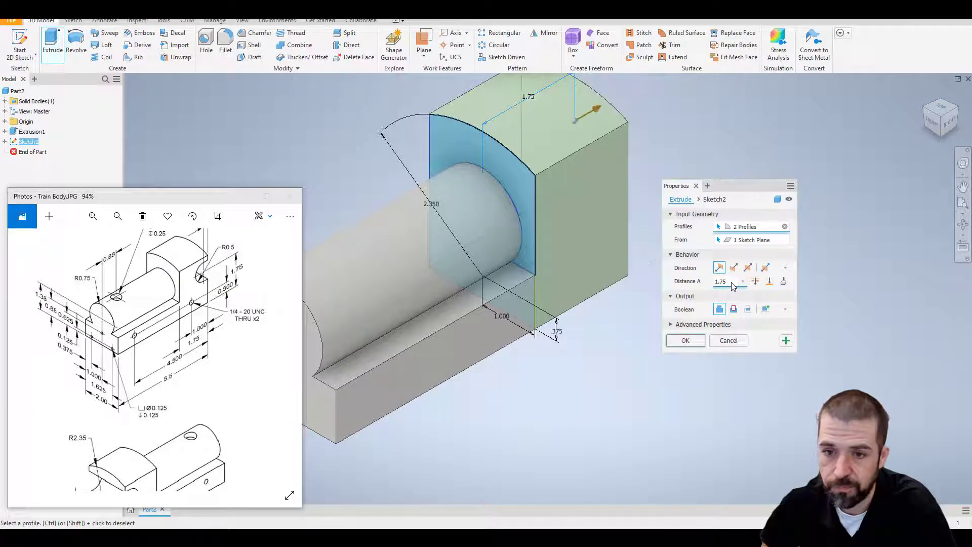
left_click(685, 341)
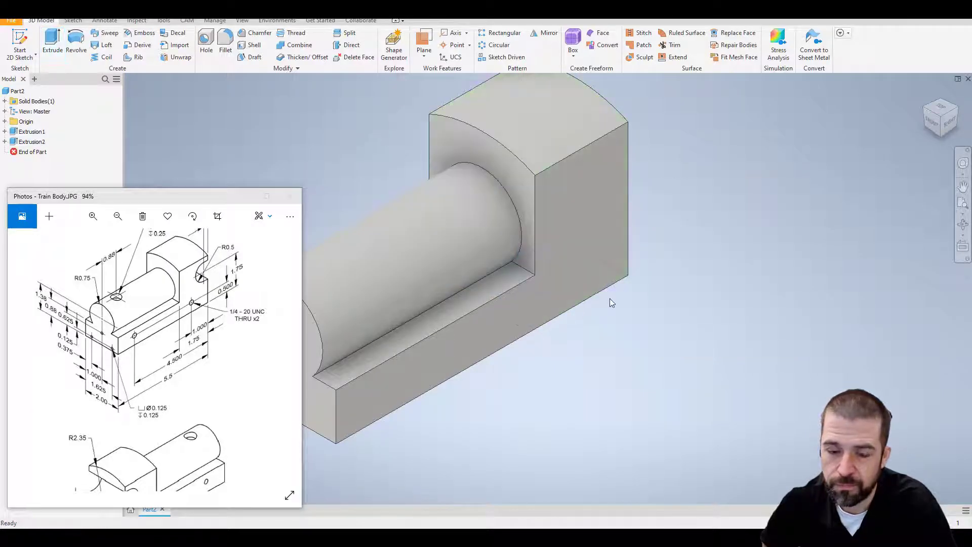
Start a new sketch on the flat side face of the cab and base
key("F6")
middle_click_drag(612, 303, 704, 285)
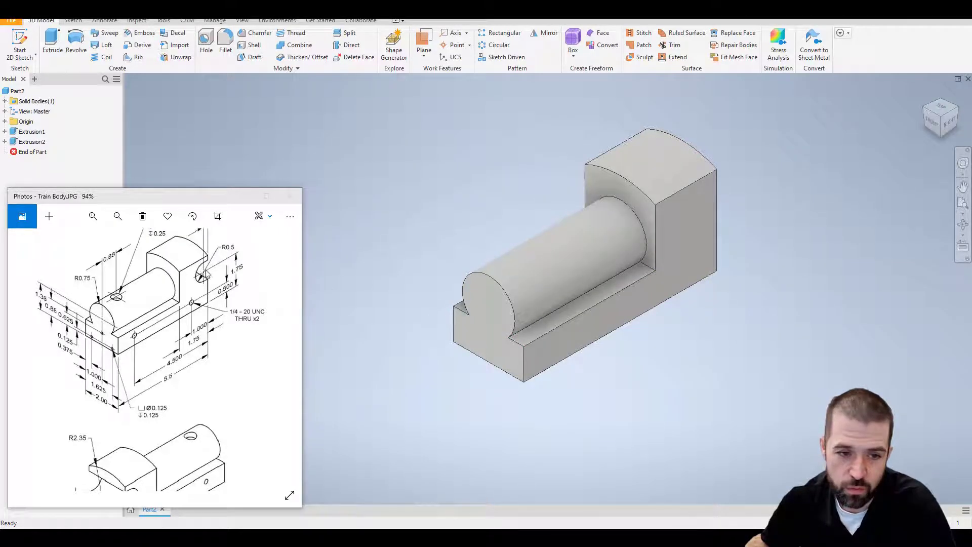
left_click(21, 43)
left_click(688, 222)
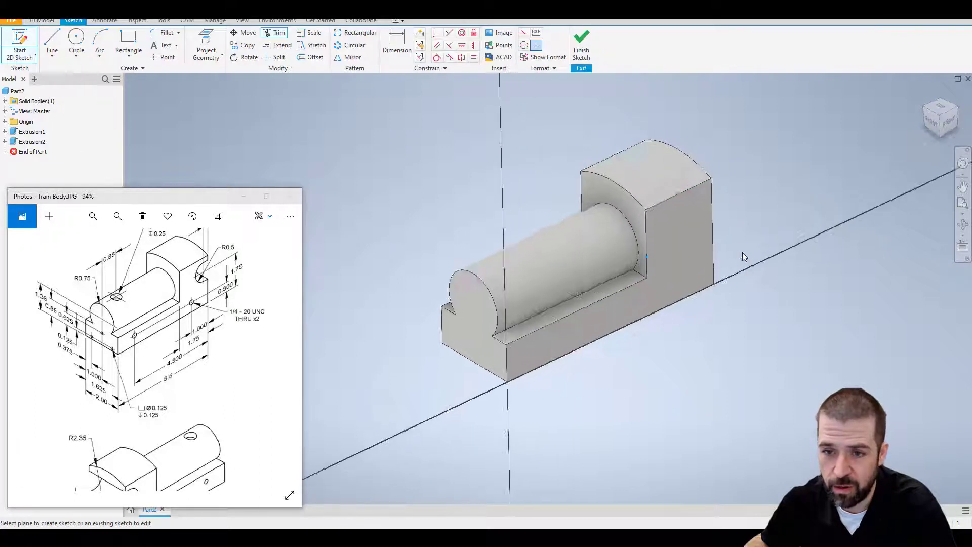
left_click(641, 292)
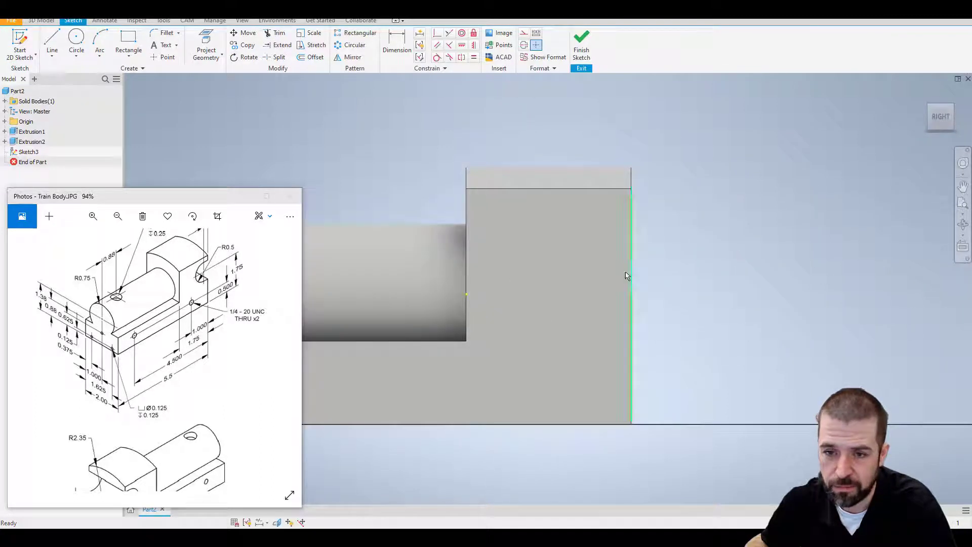
Draw a center-point circle with a radius of 0.5 in on the cab's side face, overlapping its back edge
left_click(92, 218)
left_click(94, 219)
mouse_move(199, 300)
left_mouse_down()
mouse_move(145, 357)
mouse_move(154, 365)
left_mouse_up()
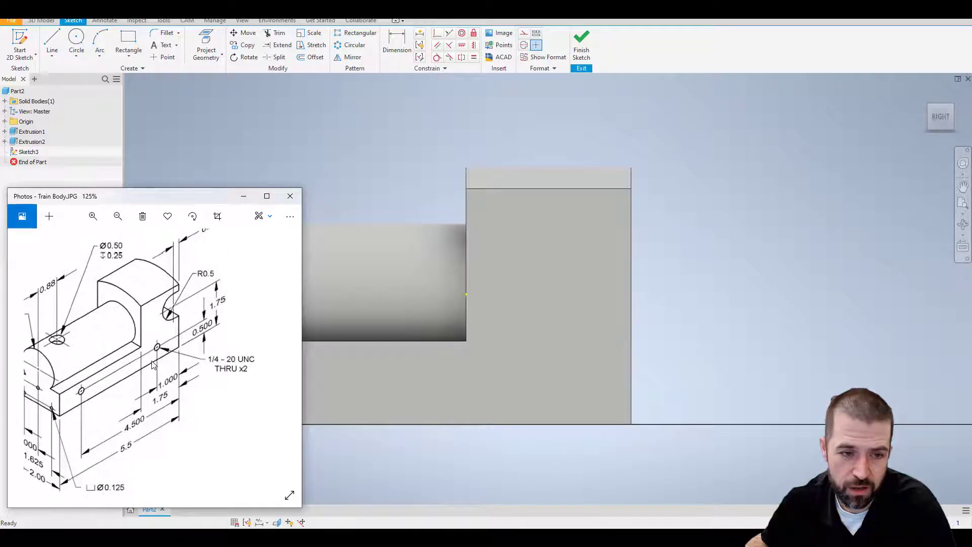
left_click(77, 55)
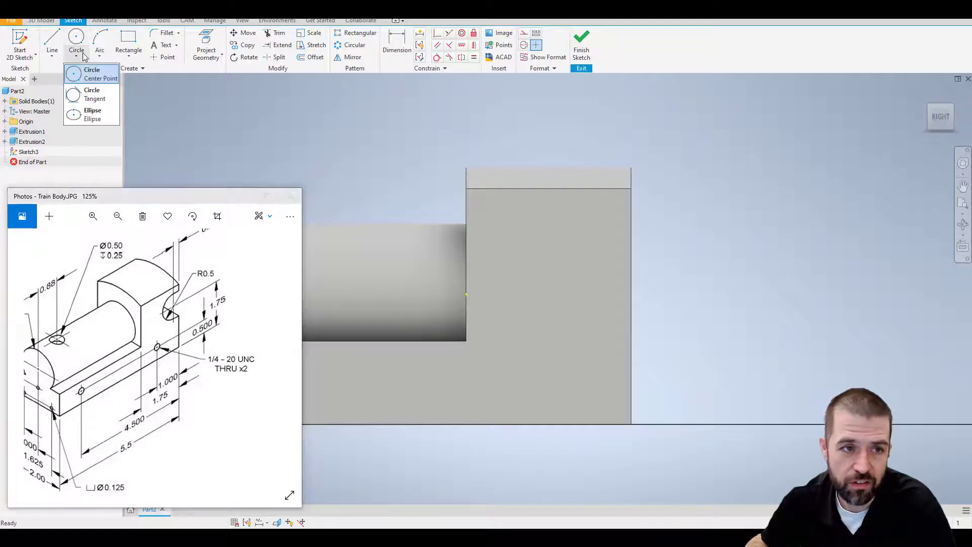
left_click(91, 77)
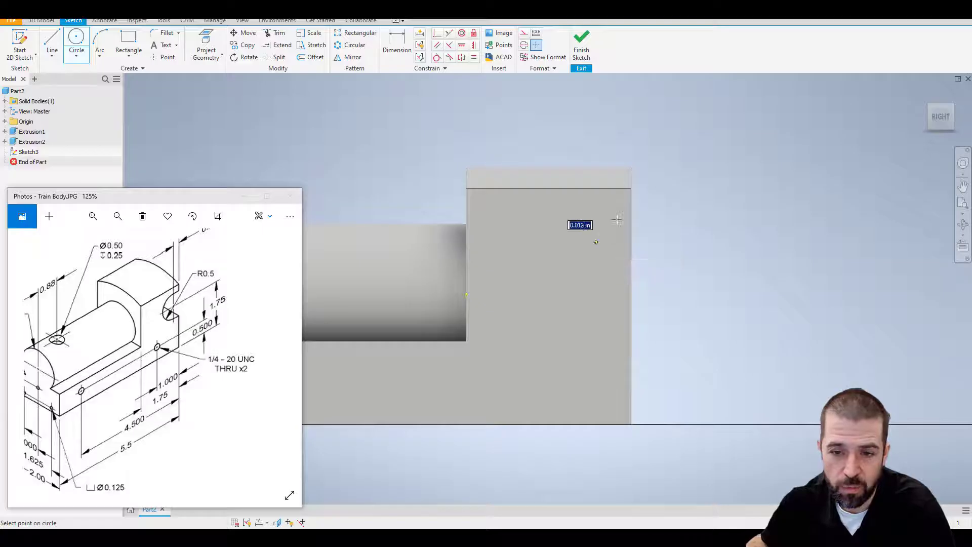
left_click(595, 244)
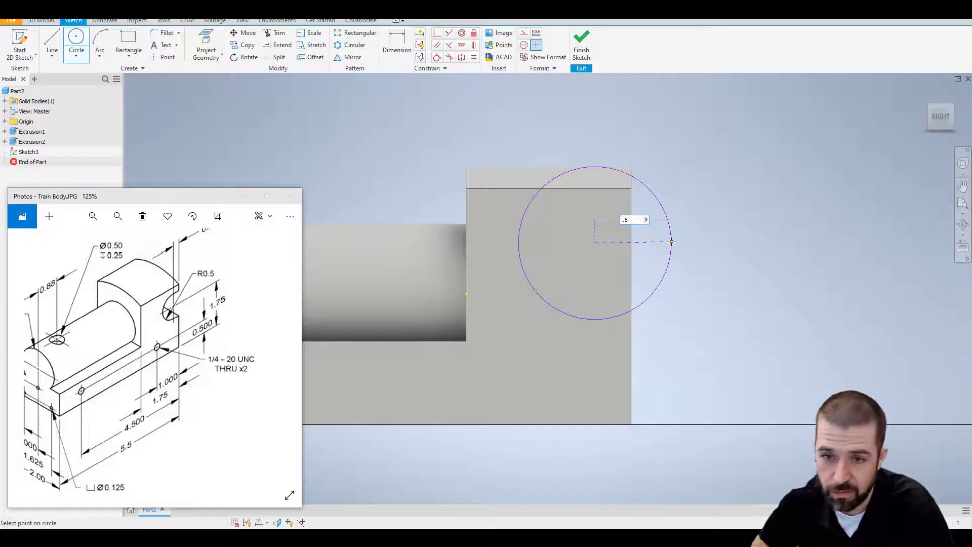
key("Return")
Dimension the vertical distance from the base's bottom edge to the circle's centre as 1.75 in
key("d")
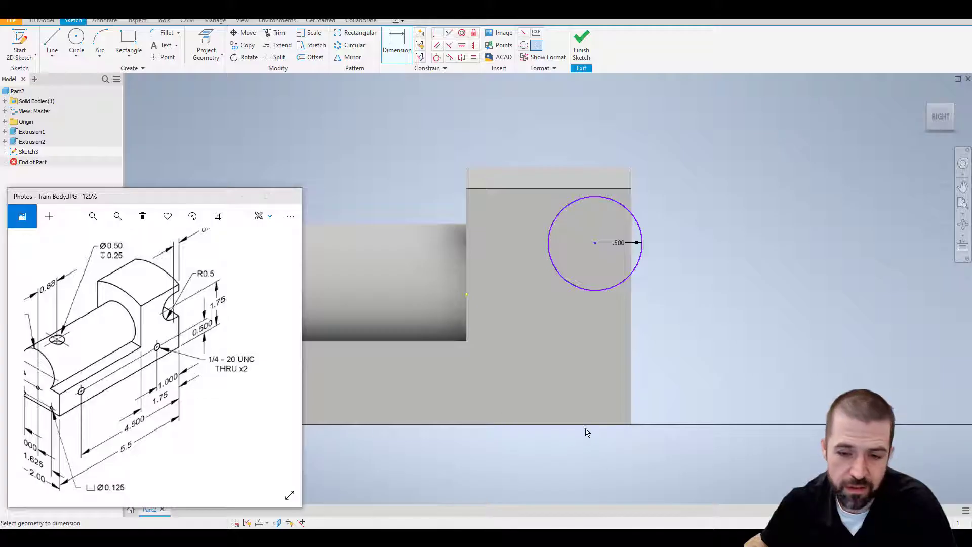
left_click(595, 245)
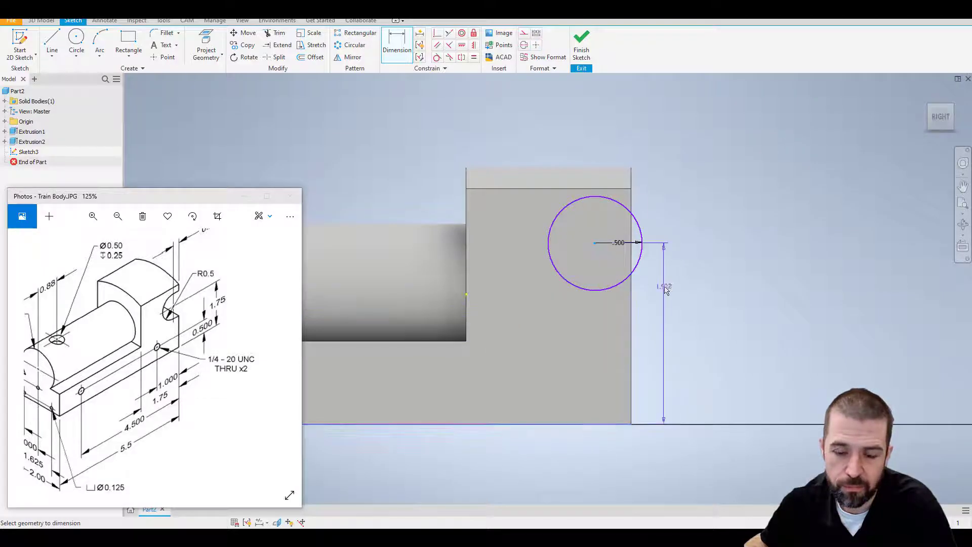
left_click(682, 298)
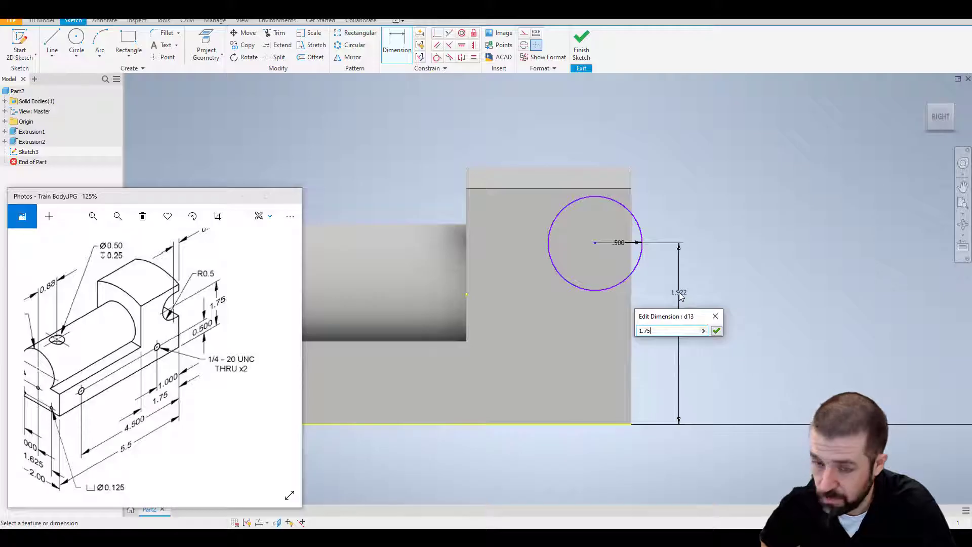
key("Return")
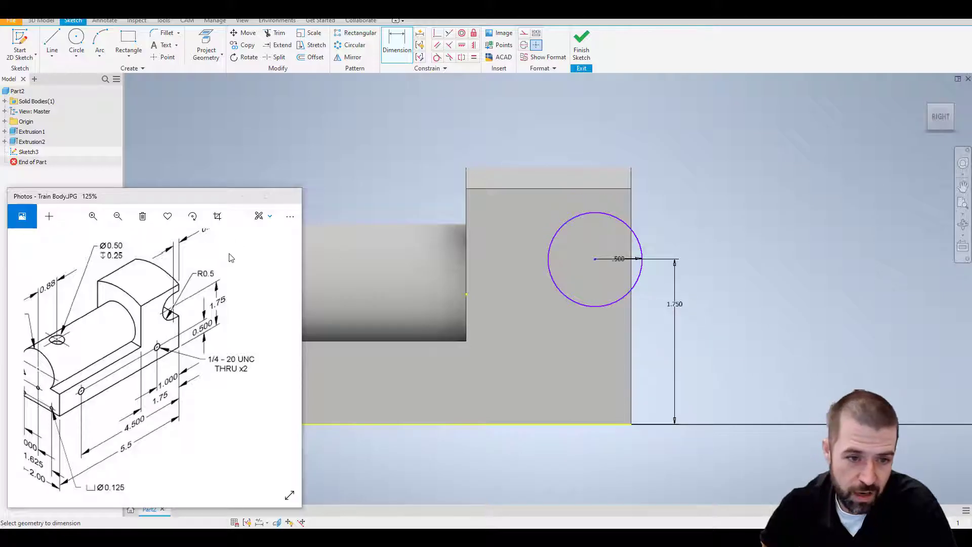
Dimension the horizontal distance from the cab's back edge to the circle's centre as 0.25 in
scroll(198, 278, "up", 1)
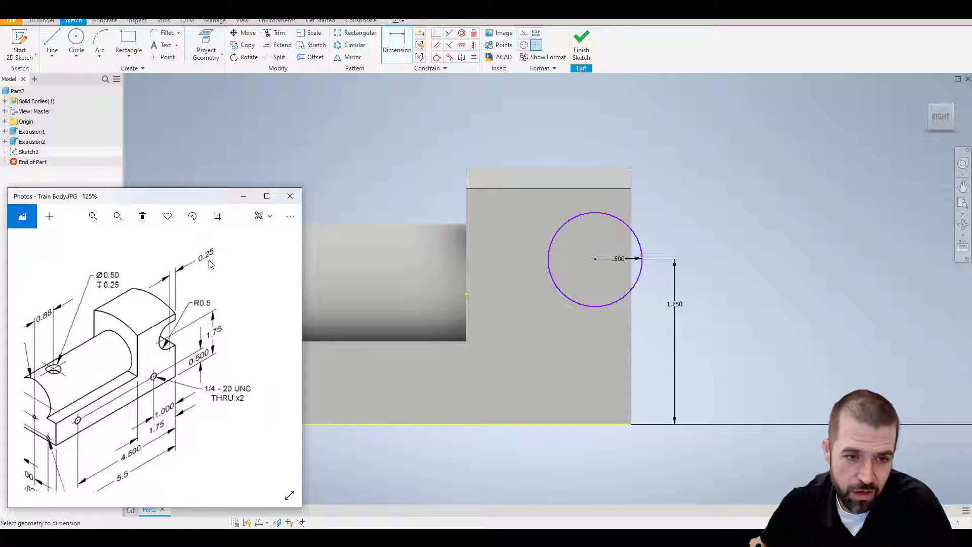
left_click(632, 351)
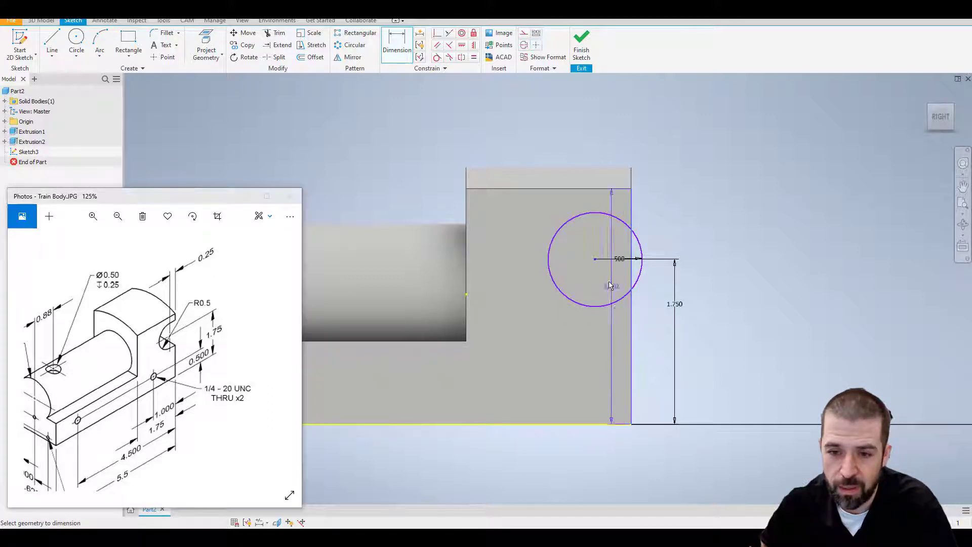
left_click(595, 259)
left_click(584, 143)
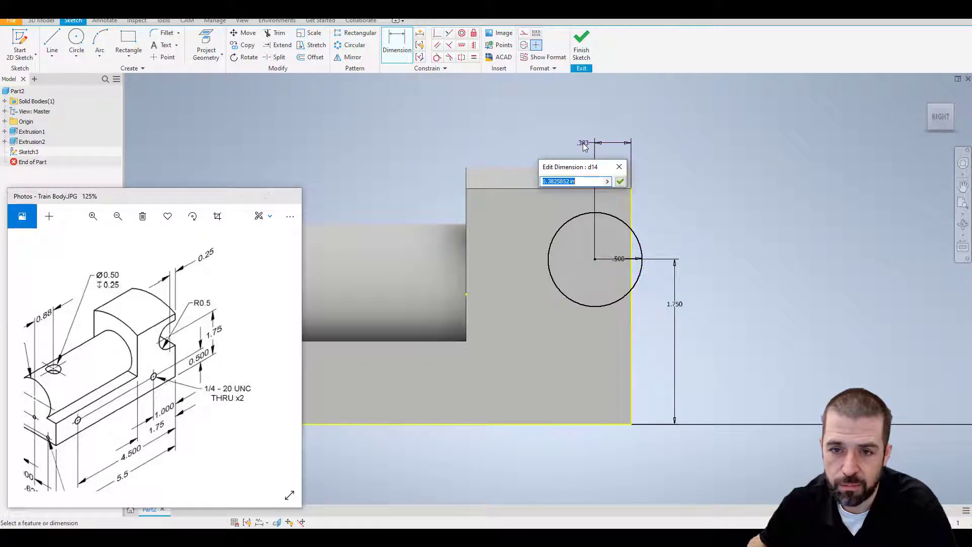
type(".25")
key("Return")
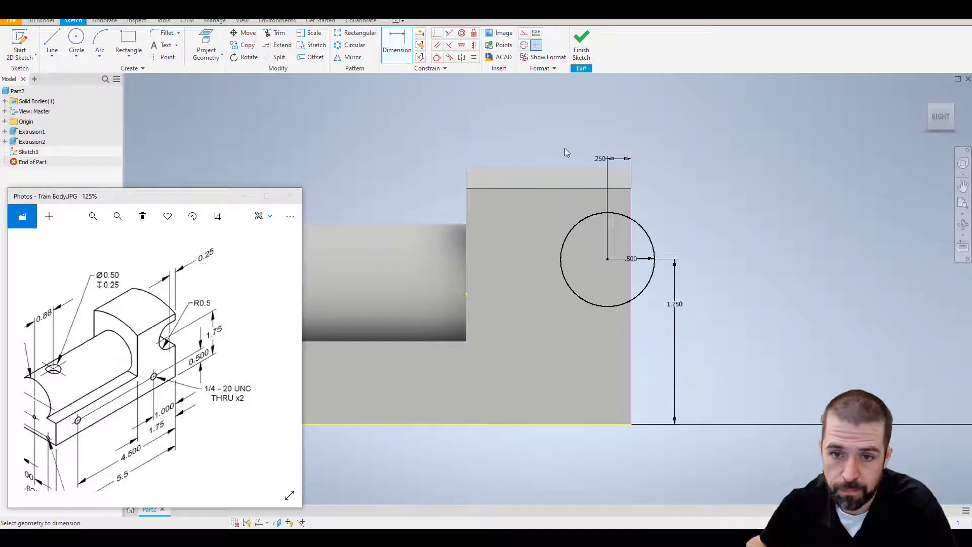
Draw horizontal lines from the circle's top and bottom points to the cab's back edge
left_click_drag(133, 381, 152, 363)
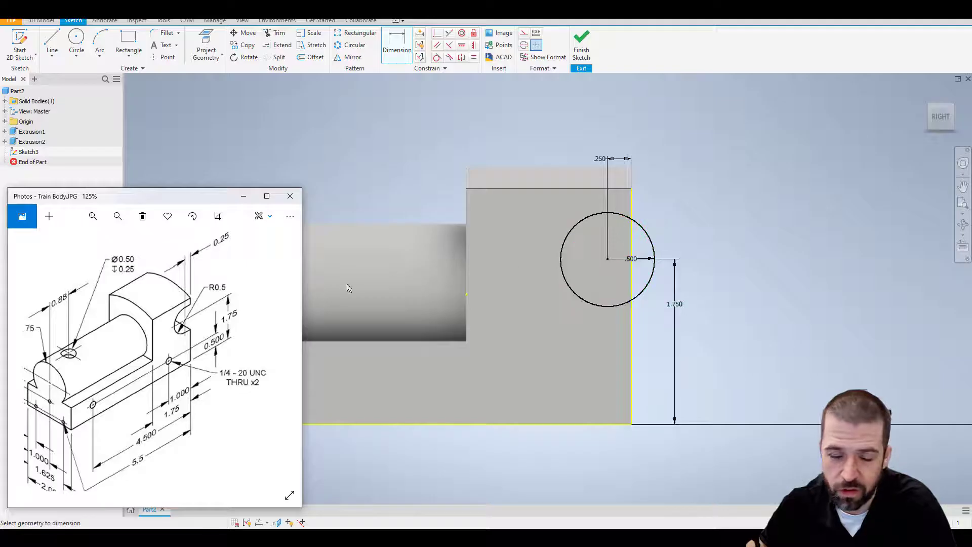
scroll(170, 278, "up", 3)
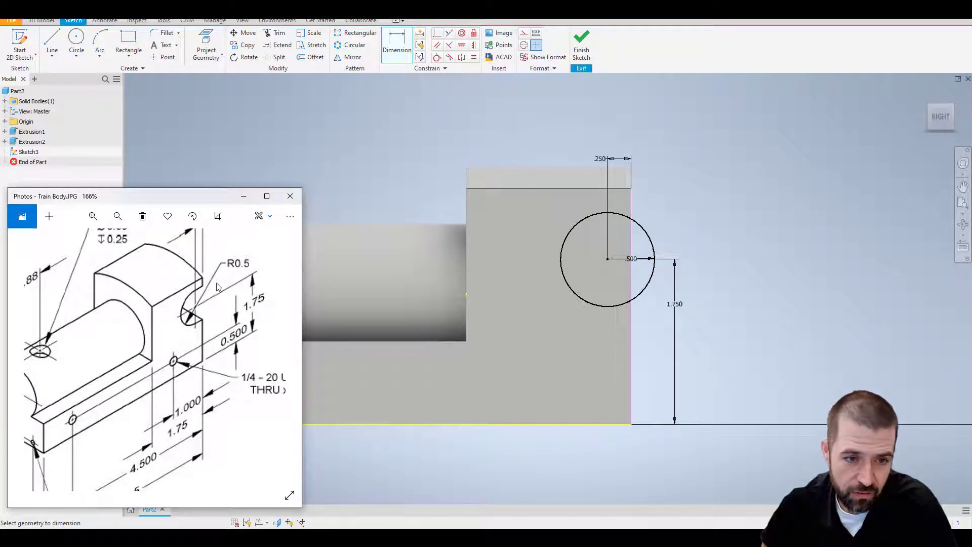
left_click(52, 41)
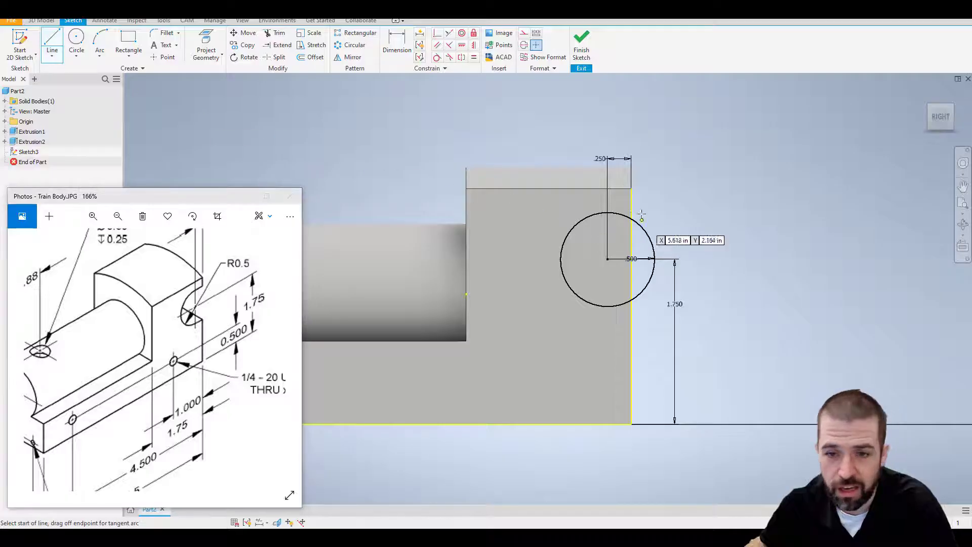
left_click(608, 212)
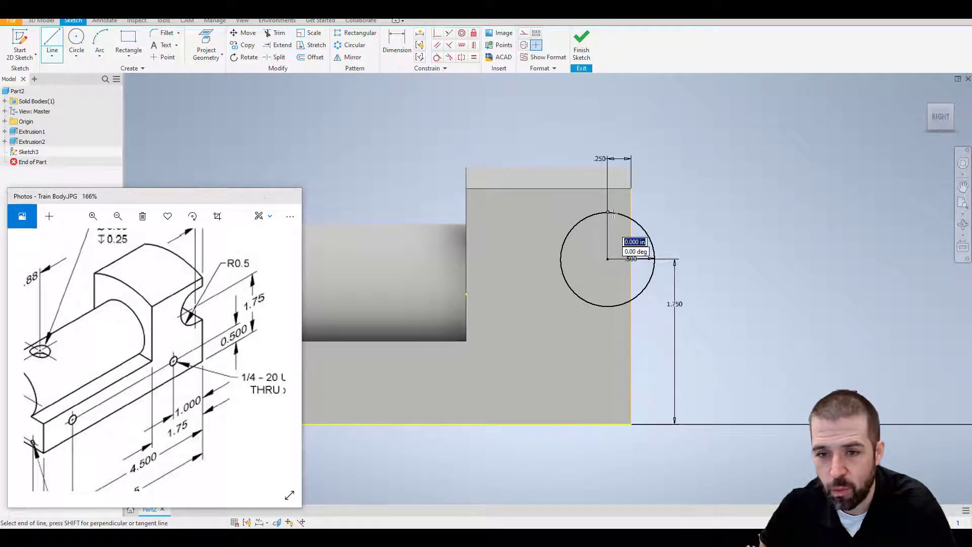
left_click(632, 213)
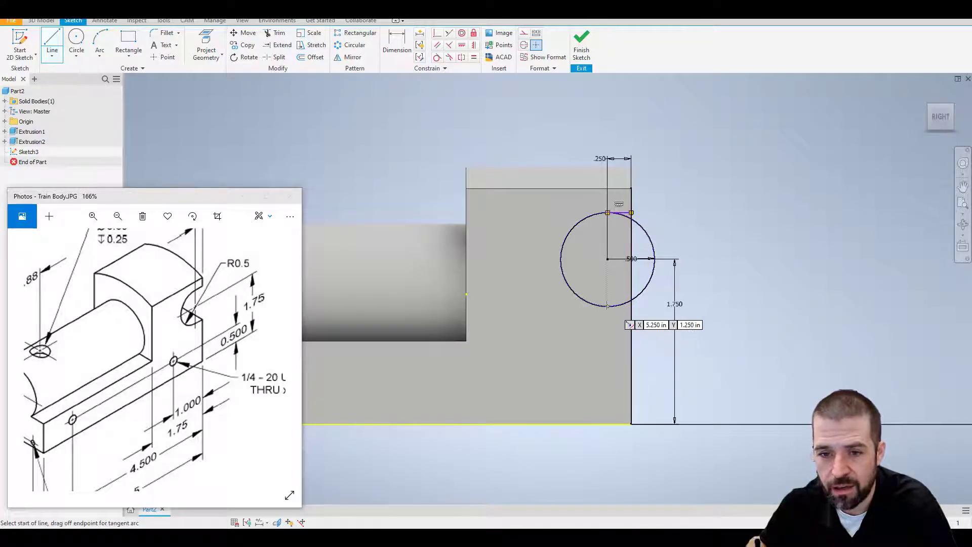
left_click(608, 305)
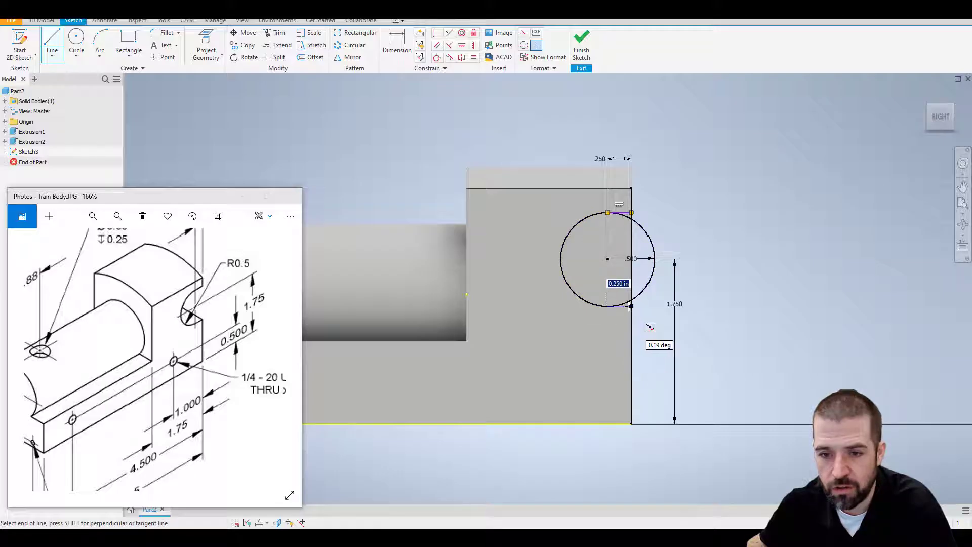
left_click(631, 306)
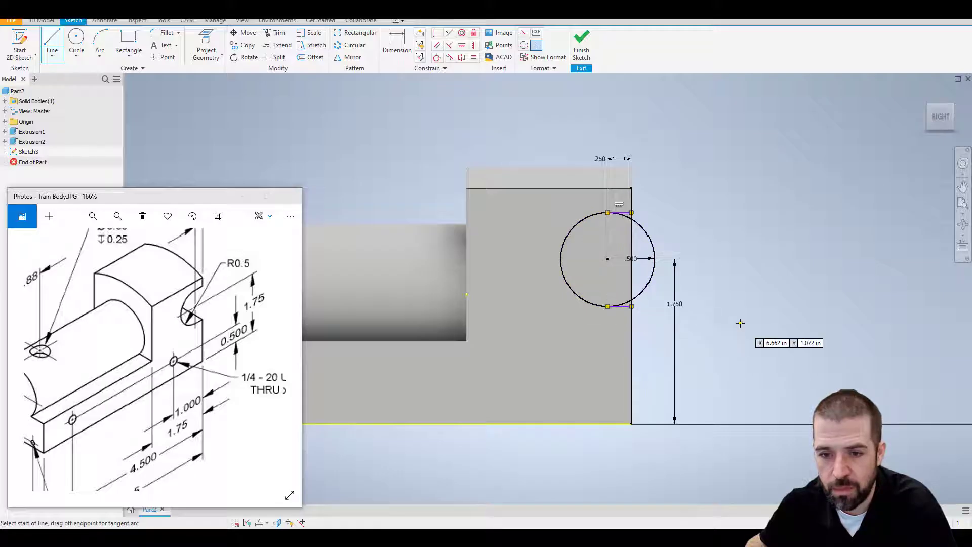
Trim away the circle's back half, leaving a semicircle joined to the two horizontal lines
left_click(282, 34)
left_click(646, 232)
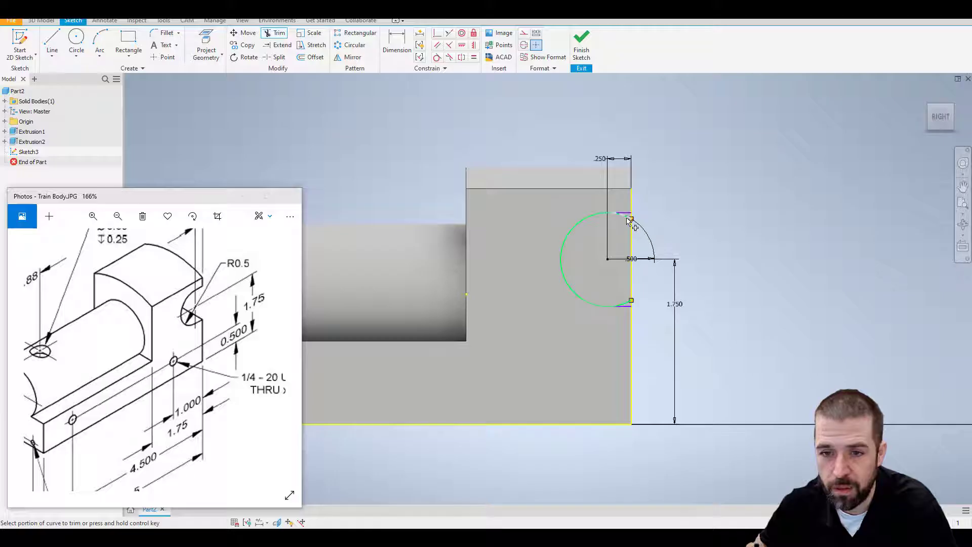
left_click(639, 234)
left_click(636, 298)
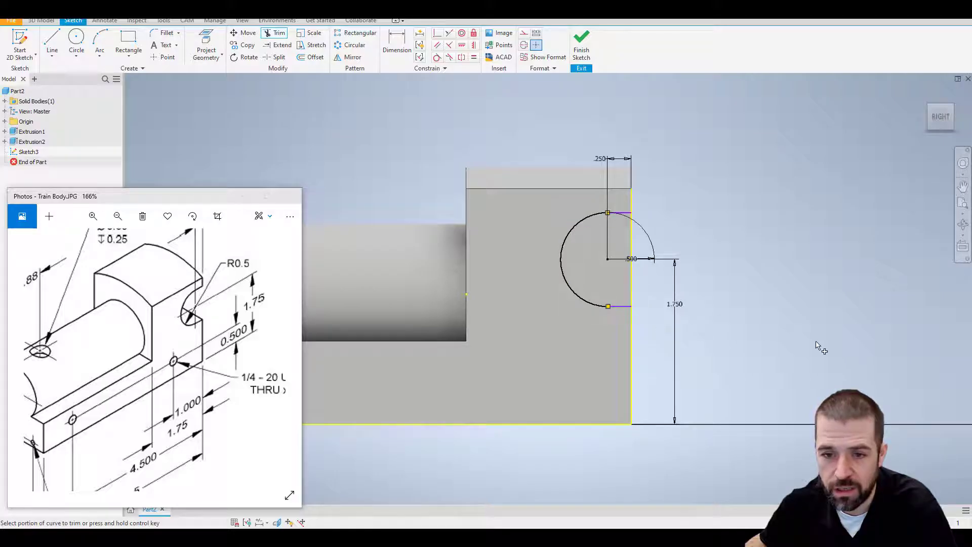
Finish the sketch and extrude the semicircular window profile as a cut through the full width of the cab
left_click(582, 43)
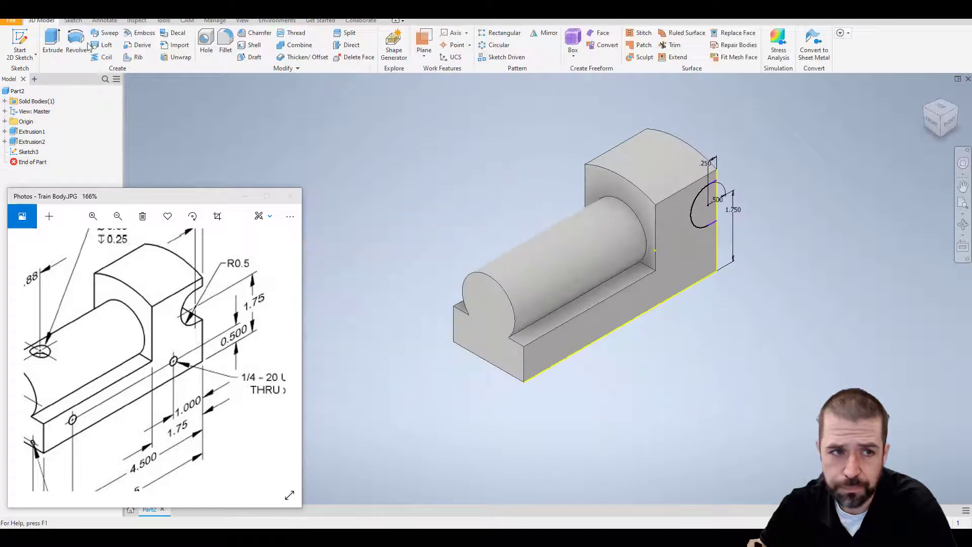
left_click(52, 41)
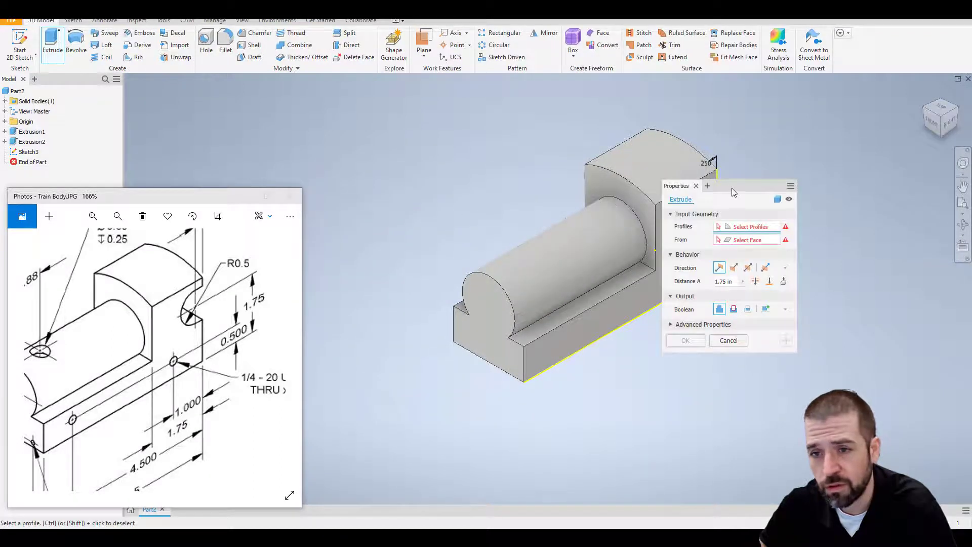
left_click_drag(731, 187, 470, 113)
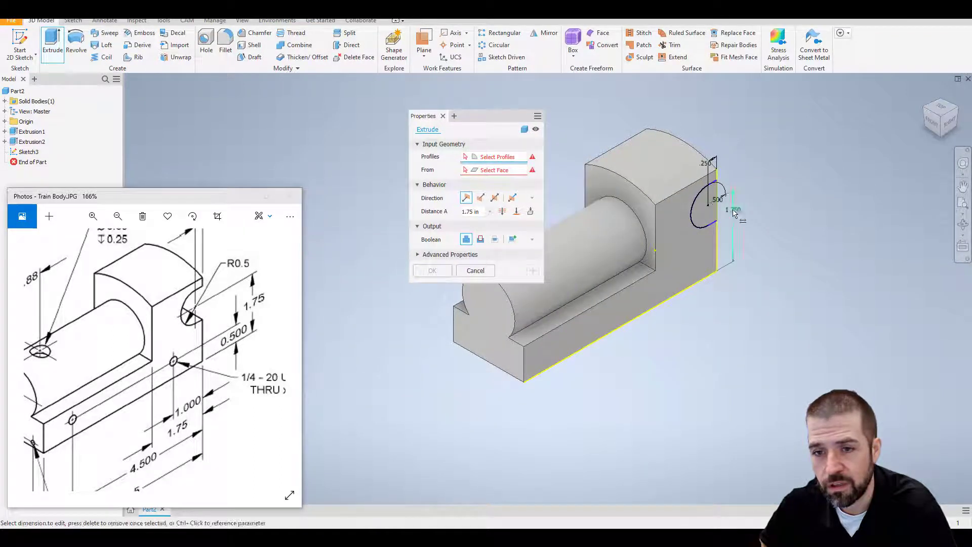
left_click(708, 214)
scroll(708, 214, "down", 3)
scroll(681, 187, "up", 8)
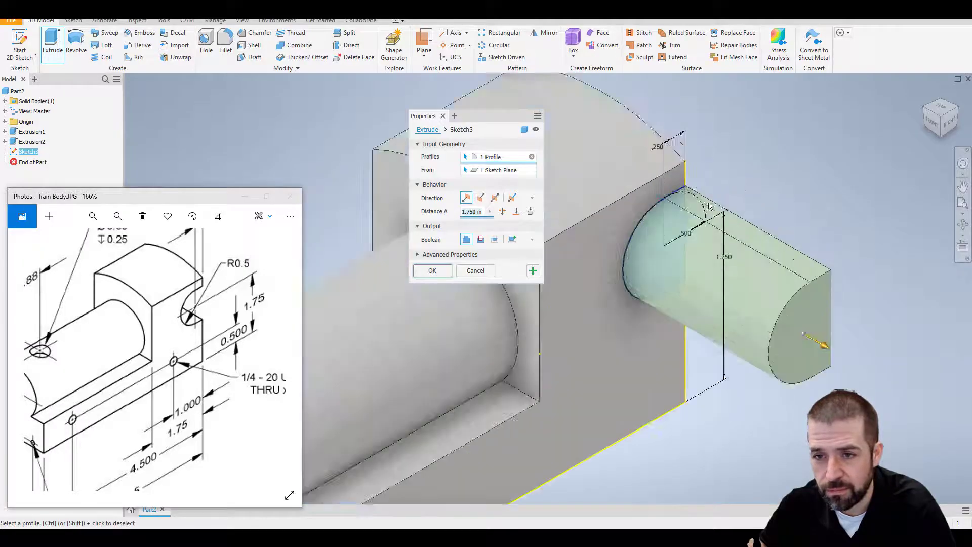
scroll(681, 188, "down", 5)
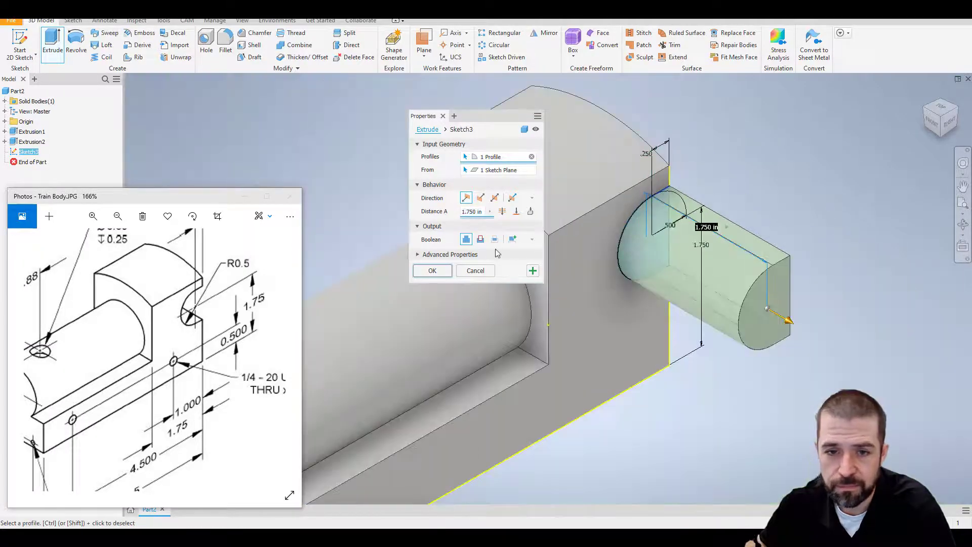
left_click(481, 240)
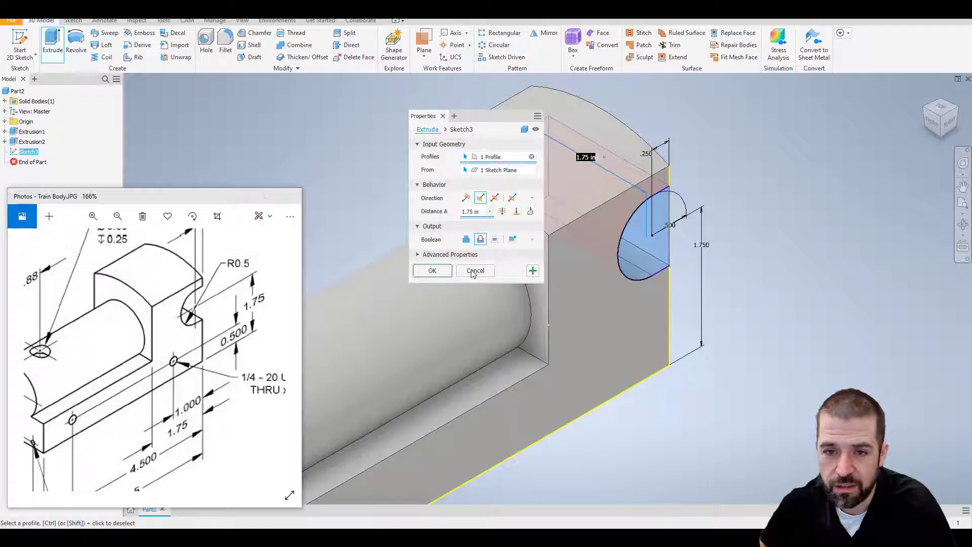
left_click(502, 212)
left_click(433, 271)
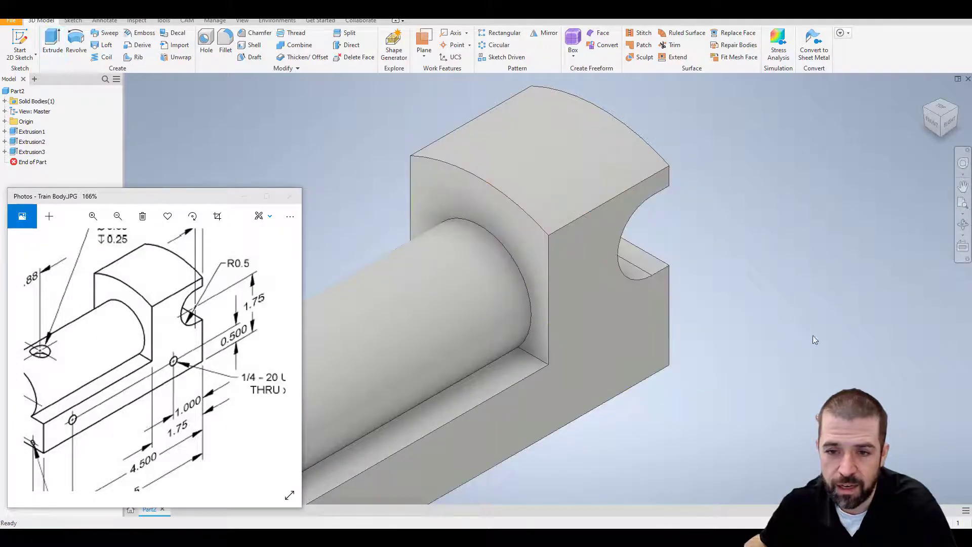
Check the front hole dimensions in the reference drawing and start a sketch on the train body's front face
scroll(657, 321, "down", 3)
middle_click_drag(681, 305, 668, 245)
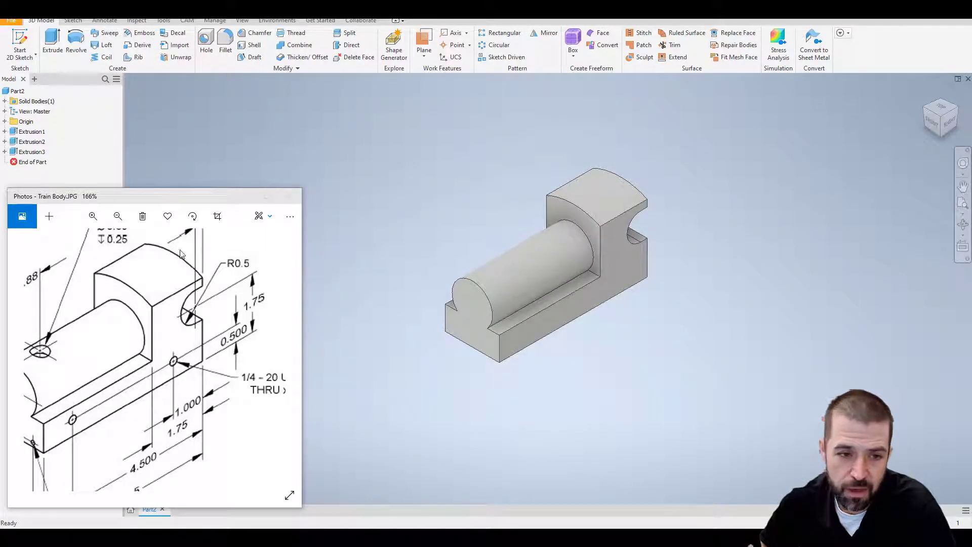
left_click_drag(138, 313, 245, 260)
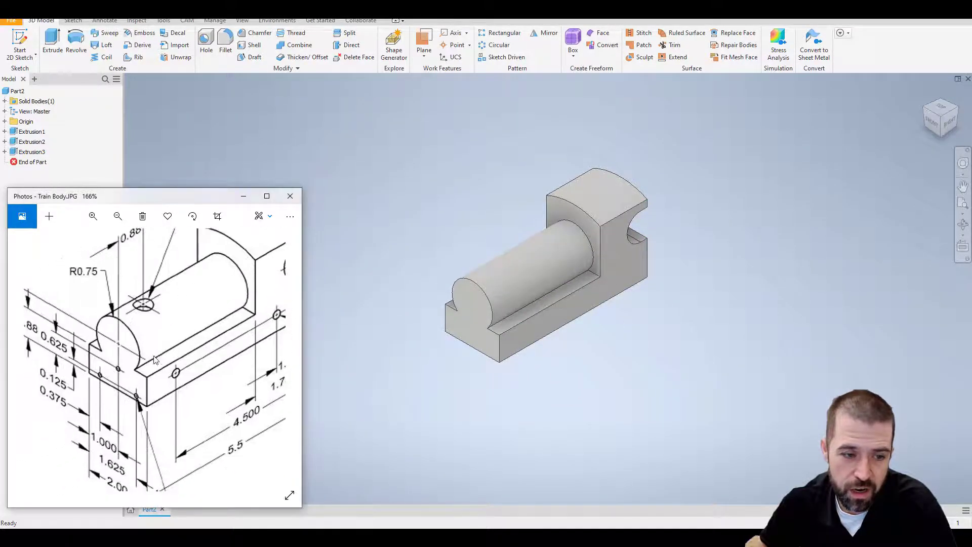
mouse_move(152, 357)
left_mouse_down()
mouse_move(165, 350)
mouse_move(151, 338)
left_mouse_up()
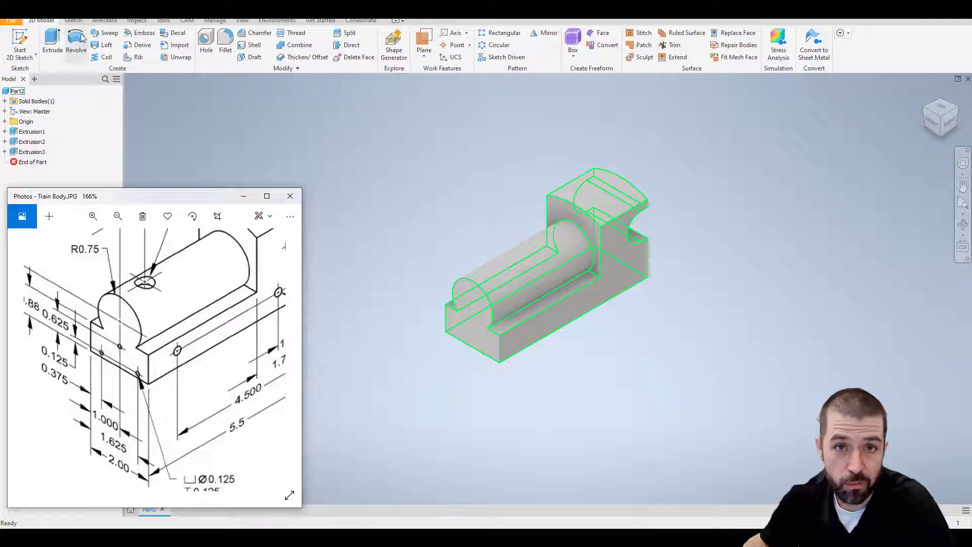
left_click(19, 39)
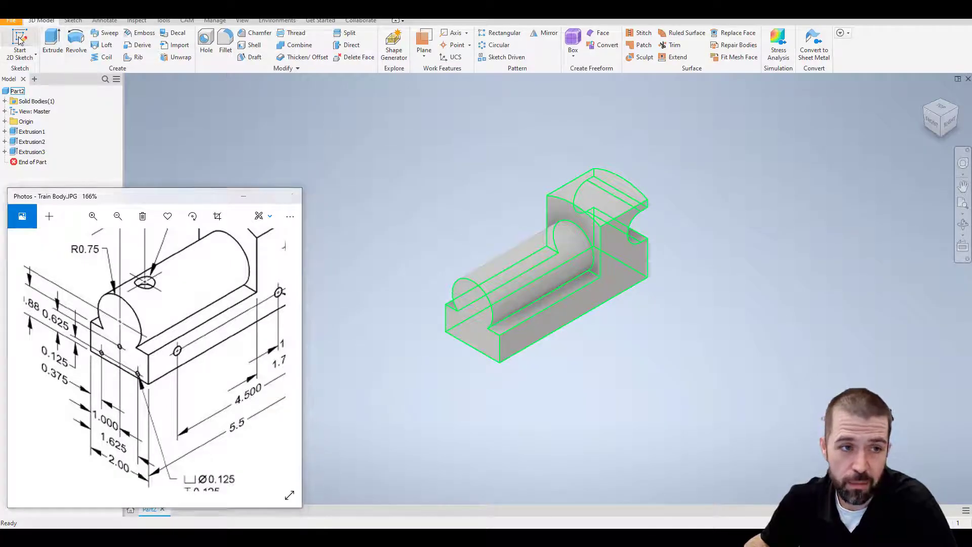
left_click(476, 329)
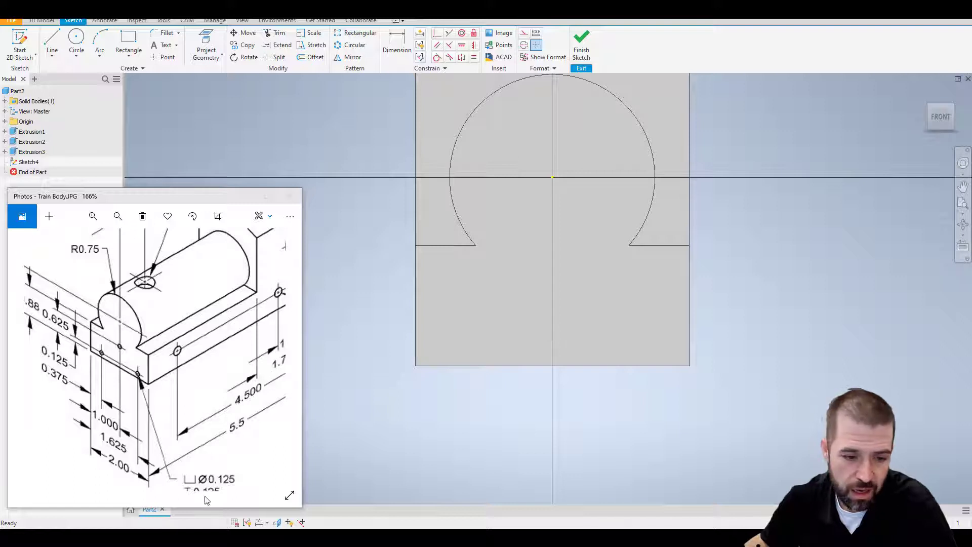
scroll(161, 378, "down", 2)
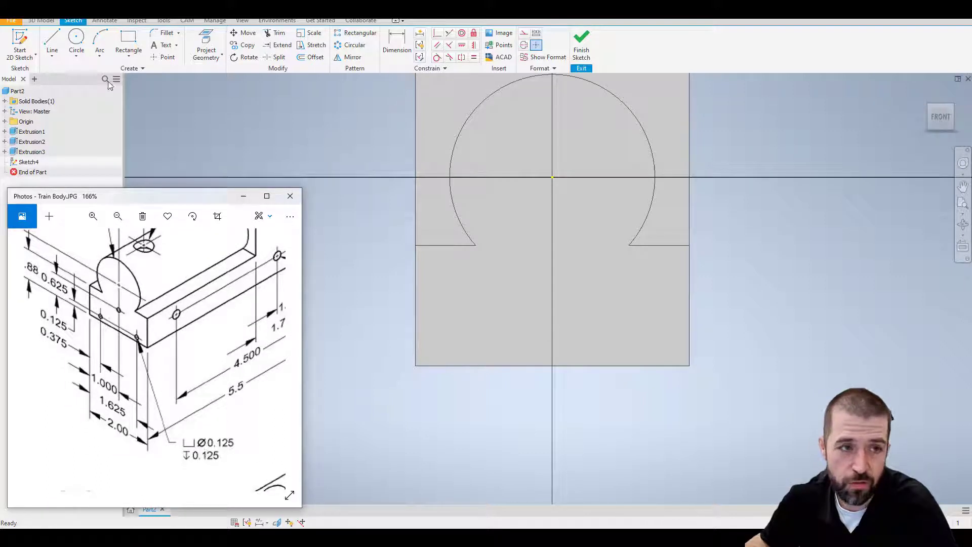
Draw a 0.125 in diameter circle on the vertical centreline in the base area of the front face
left_click(76, 40)
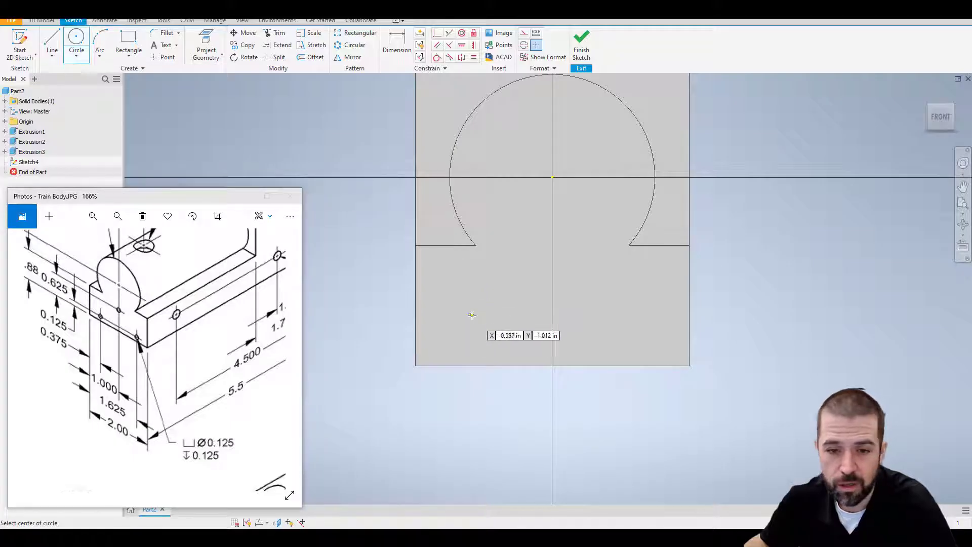
left_click(552, 298)
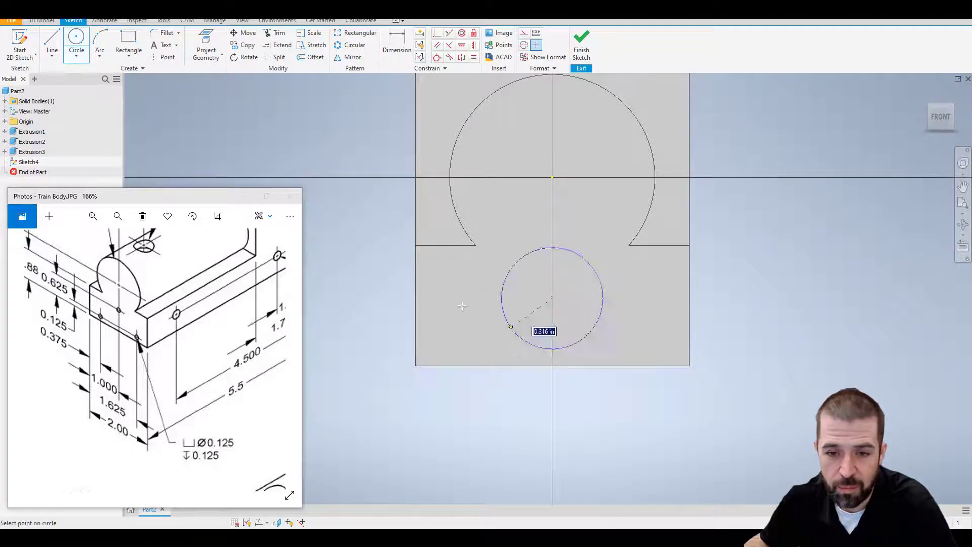
right_click(588, 271)
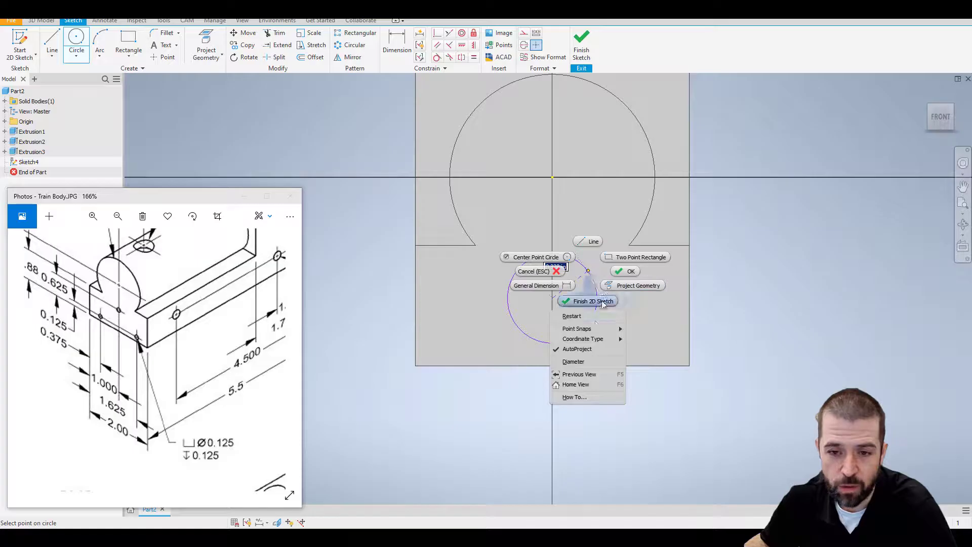
left_click(593, 360)
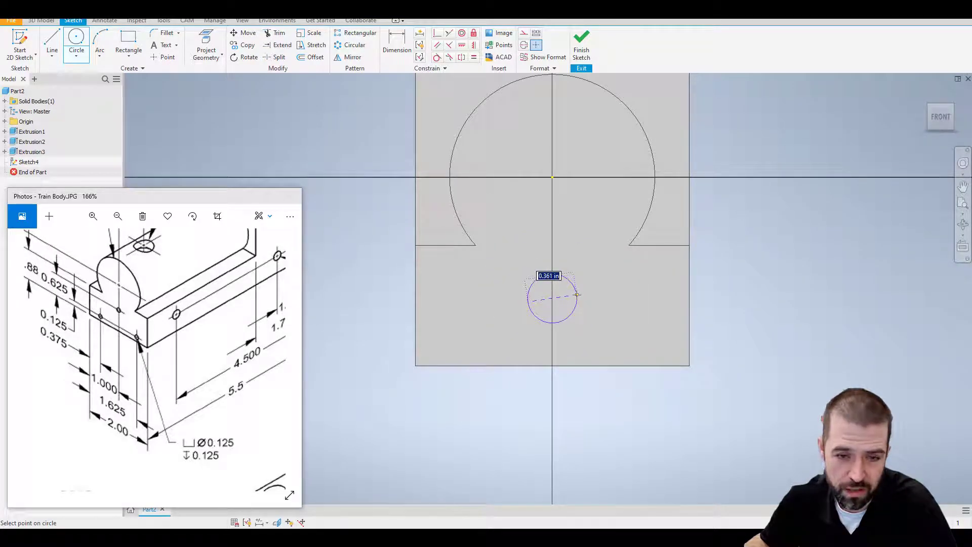
type(".125")
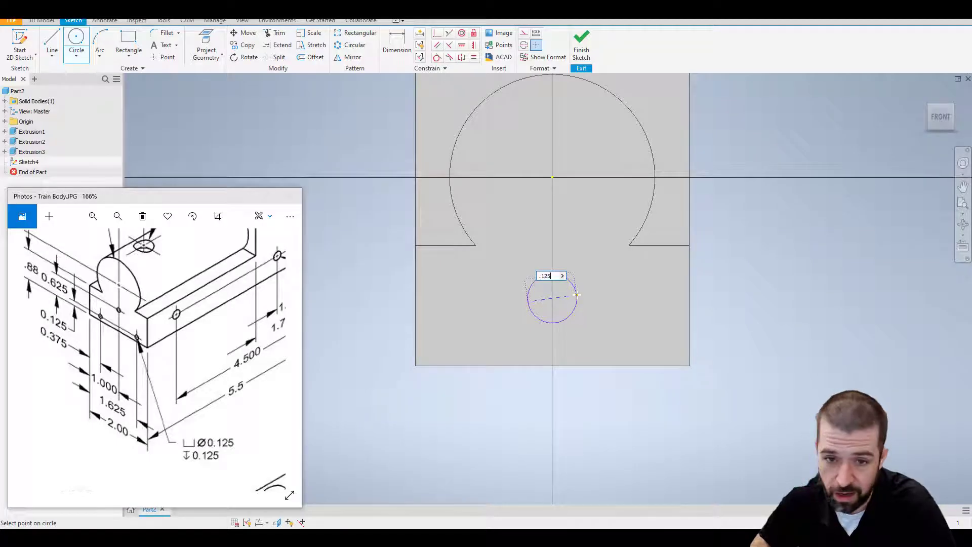
key("Return")
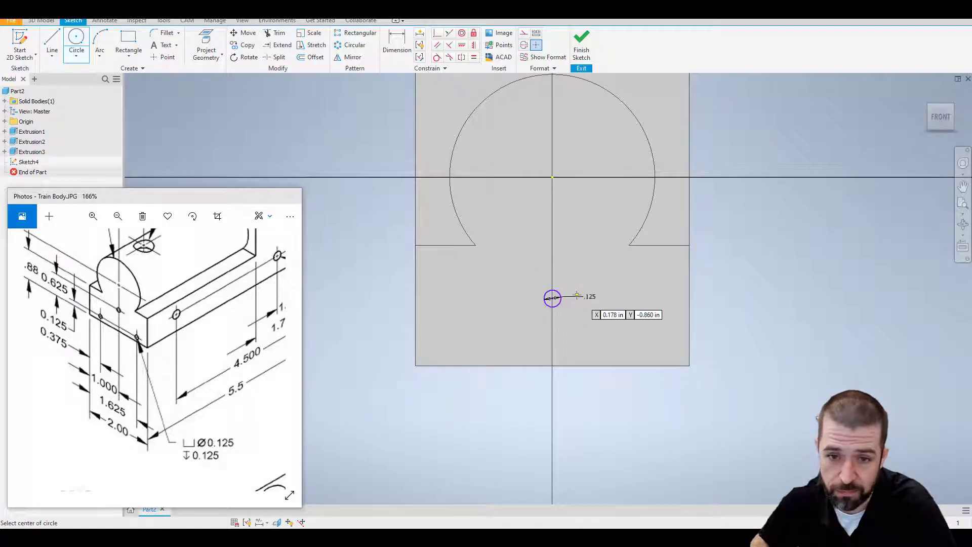
Draw two more 0.125 in diameter circles, one near each lower corner of the base
left_click(463, 335)
type(".1")
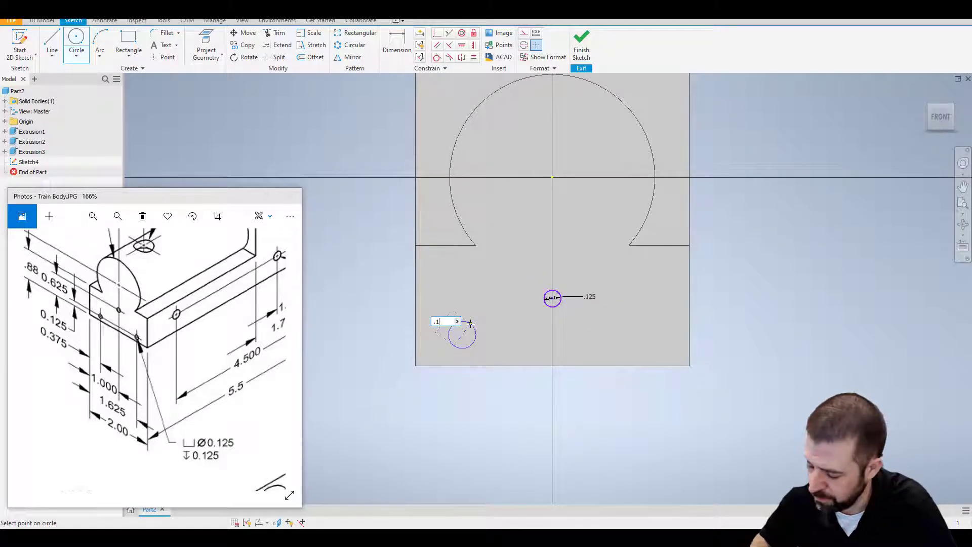
type("25")
key("Return")
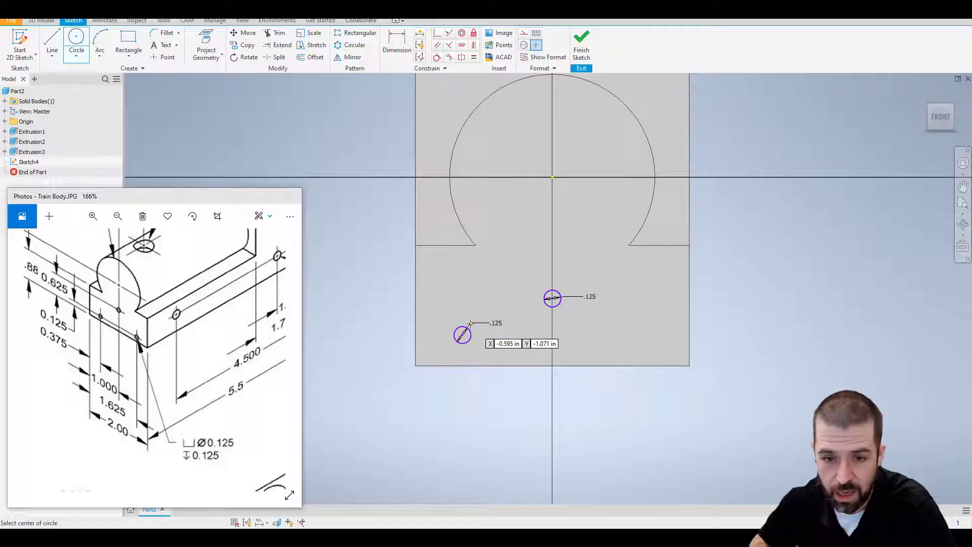
left_click(649, 334)
type(".")
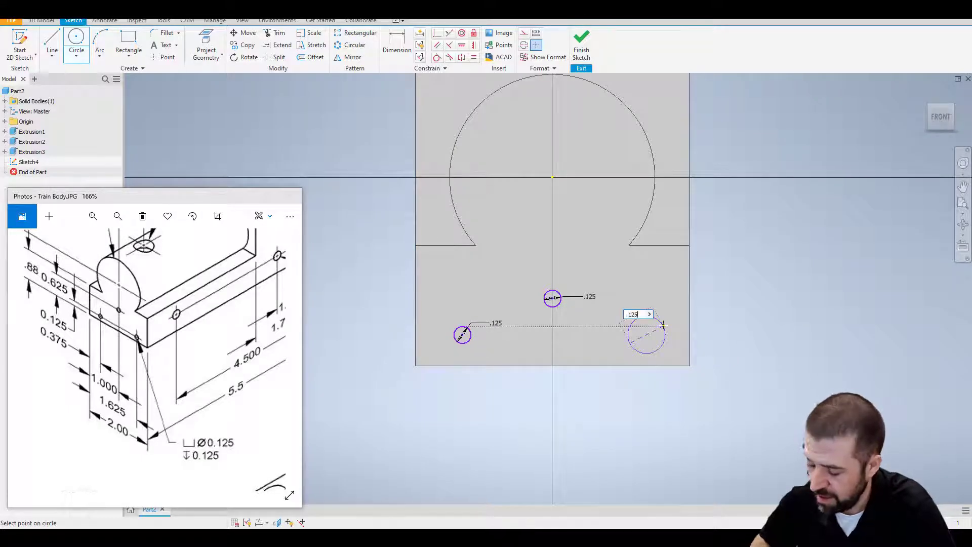
type("125")
key("Return")
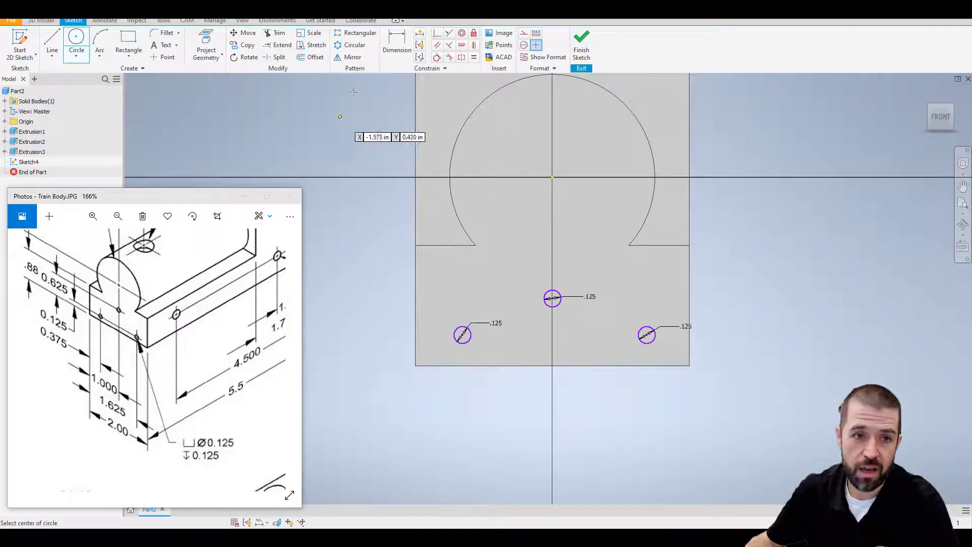
Dimension the height of the lower-left circle's centre above the base's bottom edge as 0.125 in
left_click(395, 44)
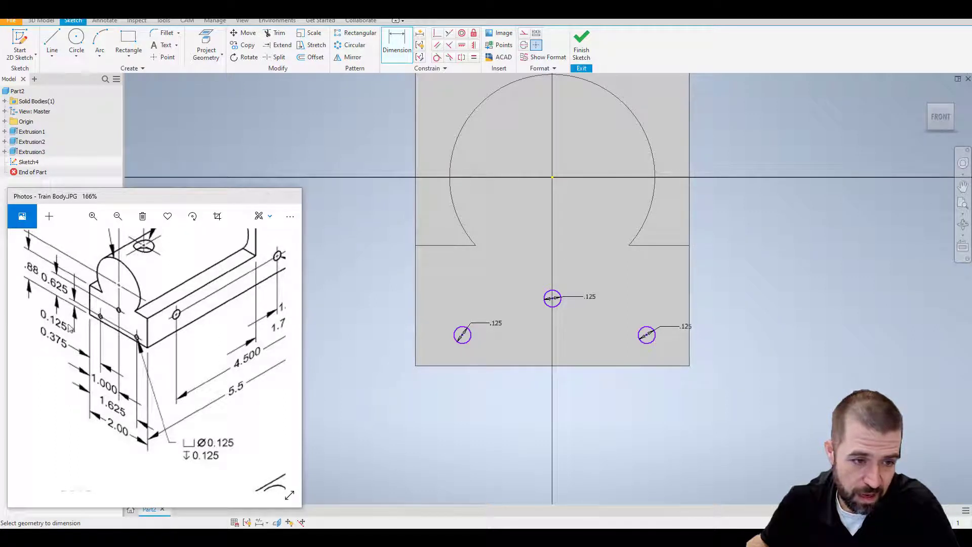
left_click(473, 366)
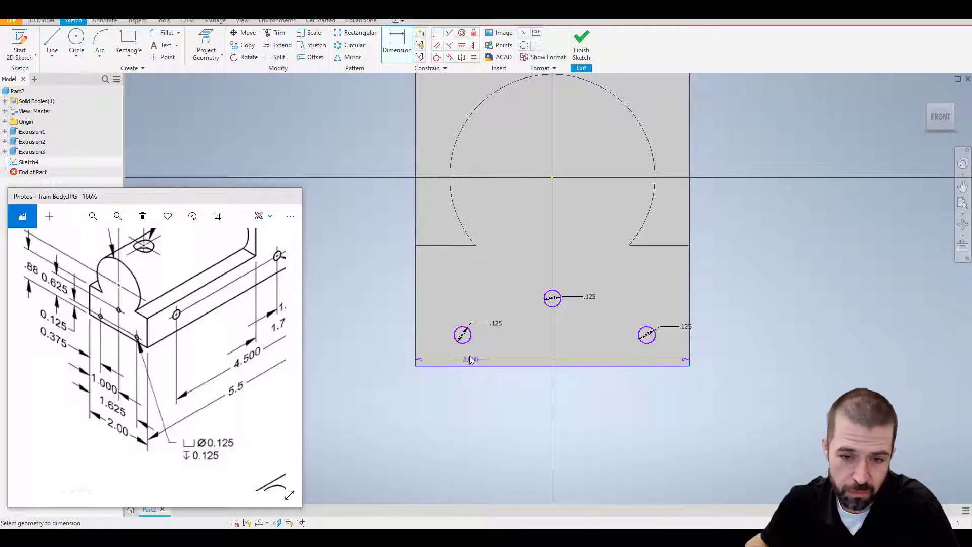
left_click(462, 335)
left_click(390, 348)
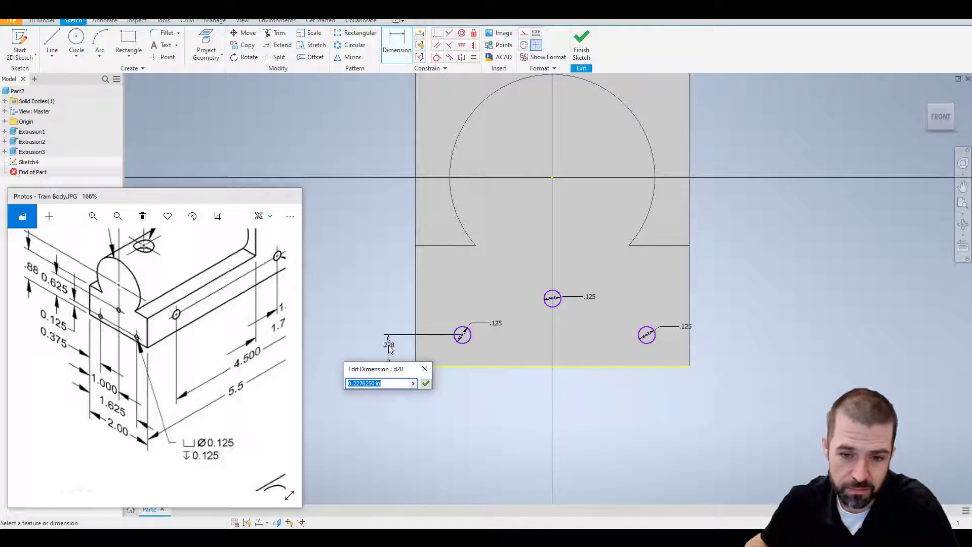
type(".125")
key("Return")
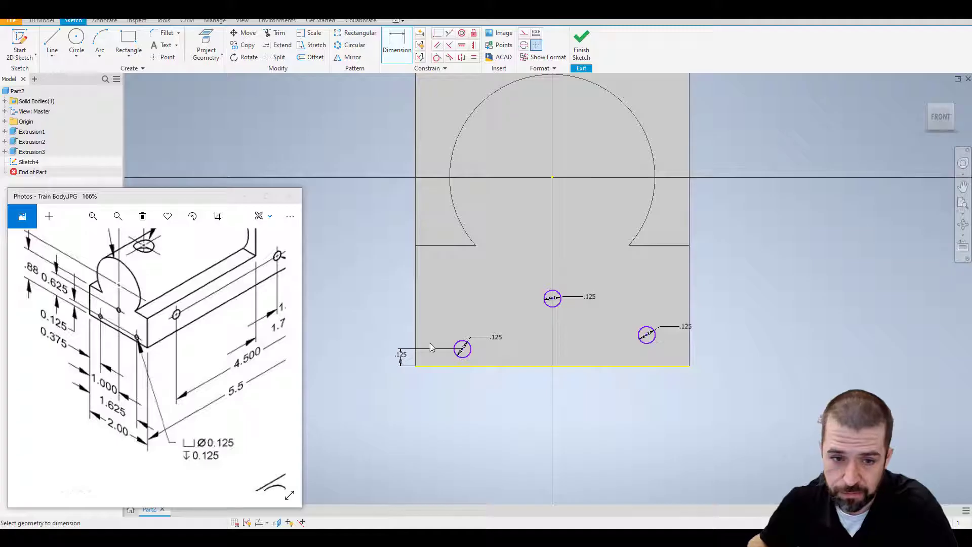
Dimension the height of the lower-right circle's centre above the base's bottom edge as 0.125 in
left_click(644, 366)
left_click(648, 343)
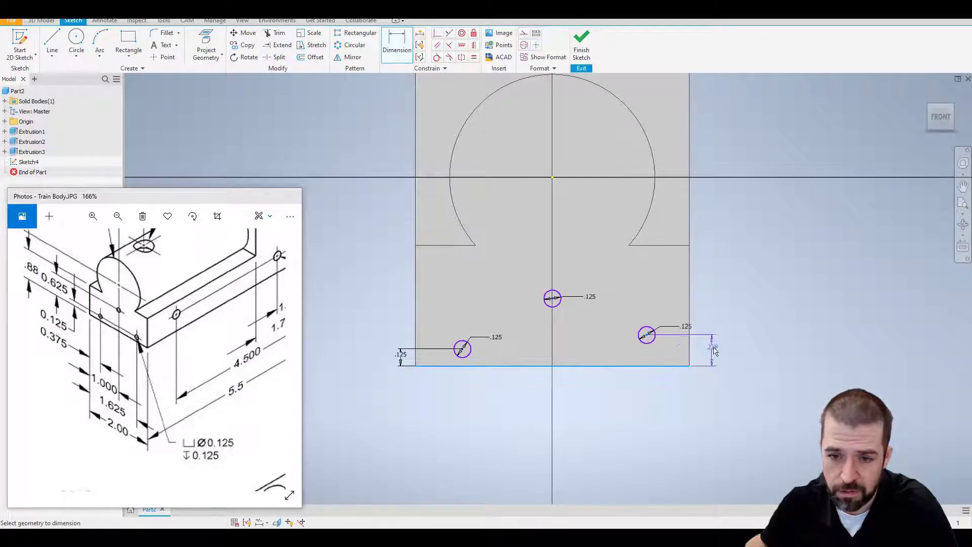
left_click(720, 350)
type(".125")
key("Return")
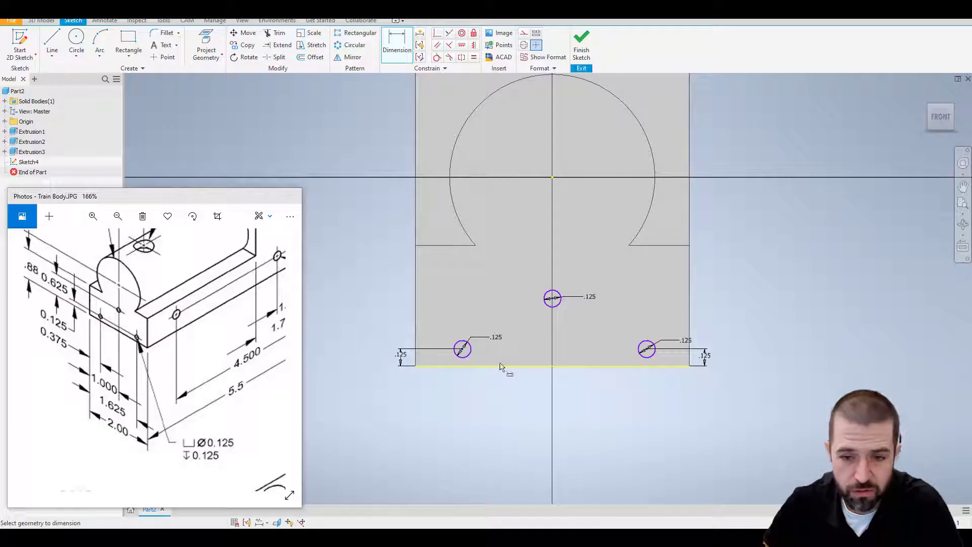
Dimension the height of the middle circle's centre above the base's bottom edge as 0.625 in
left_click(529, 365)
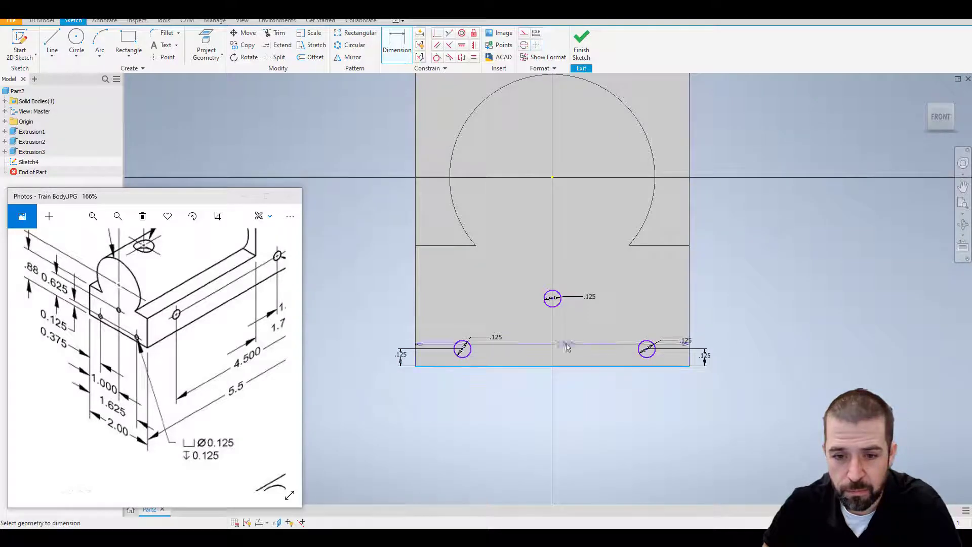
left_click(553, 299)
left_click(758, 316)
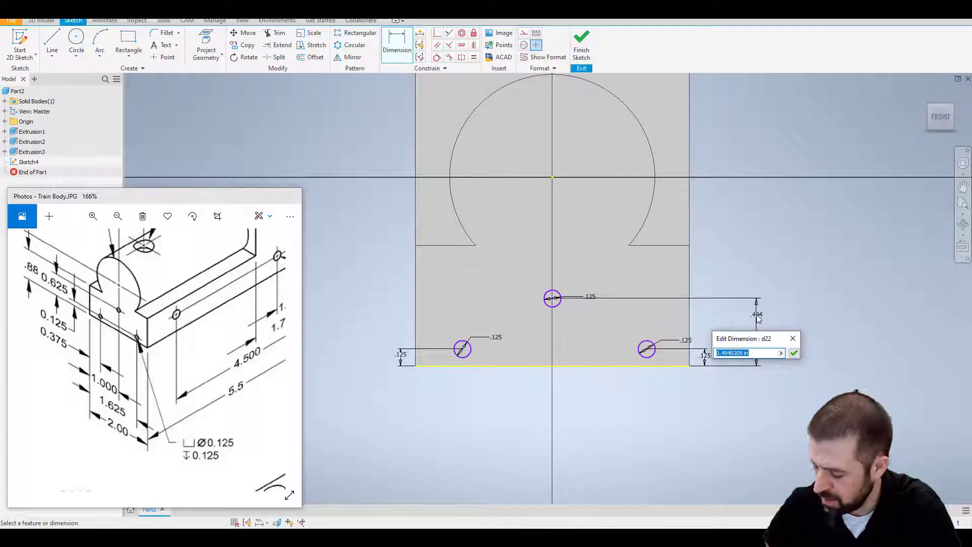
type(".625")
key("Return")
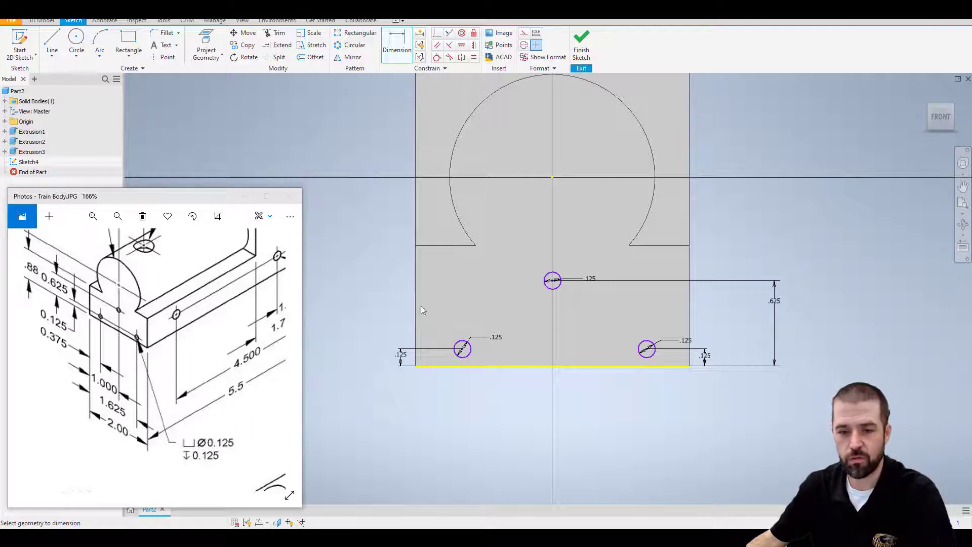
Dimension the horizontal distance from the base's left edge to the middle circle's centre as 1.000 in
left_click(415, 290)
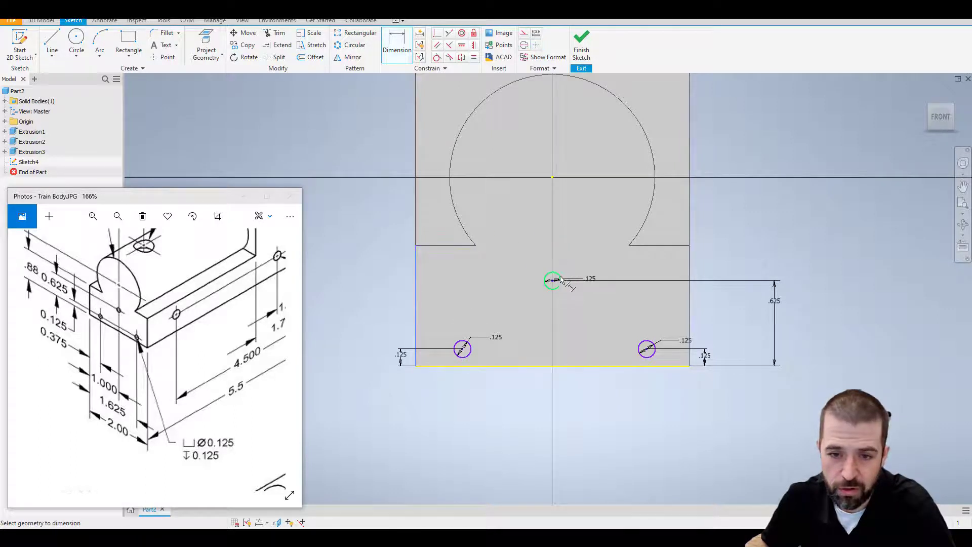
left_click(552, 280)
left_click(522, 387)
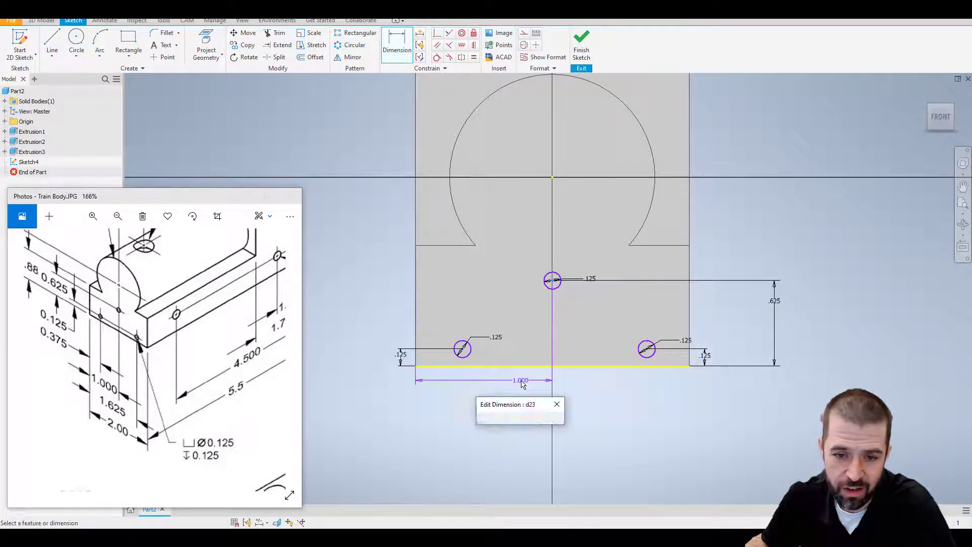
left_click(558, 420)
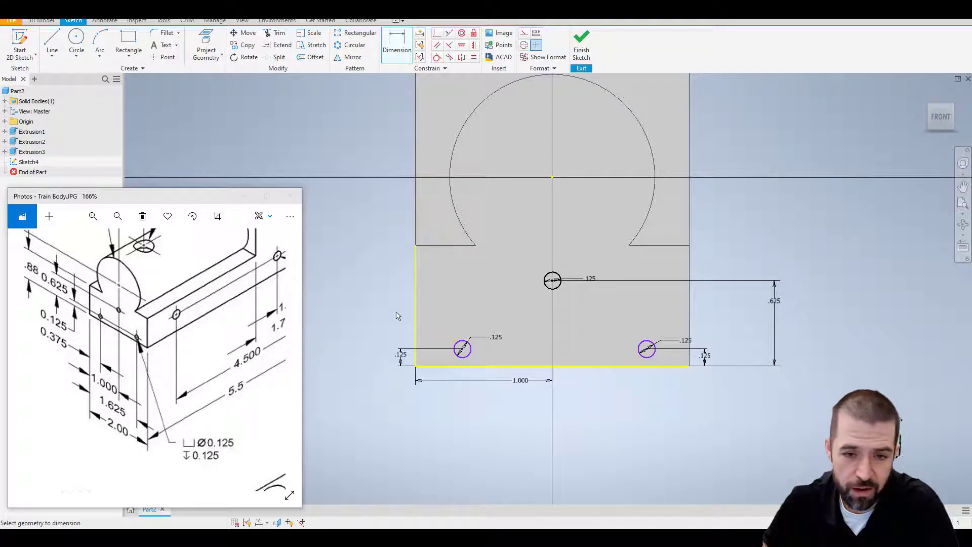
Dimension the horizontal distance from the base's left edge to the lower-left circle's centre as 0.375 in
left_click(415, 313)
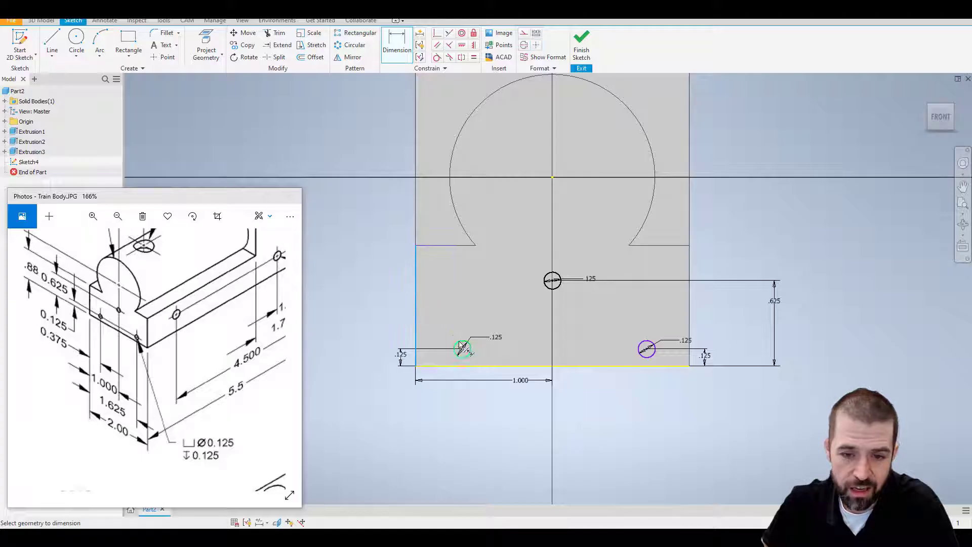
left_click(463, 350)
left_click(446, 403)
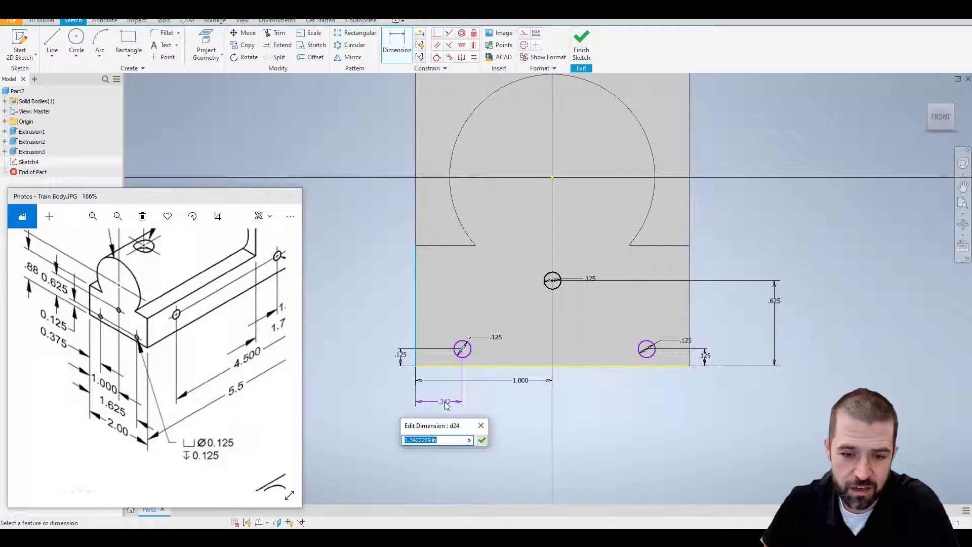
type(".37")
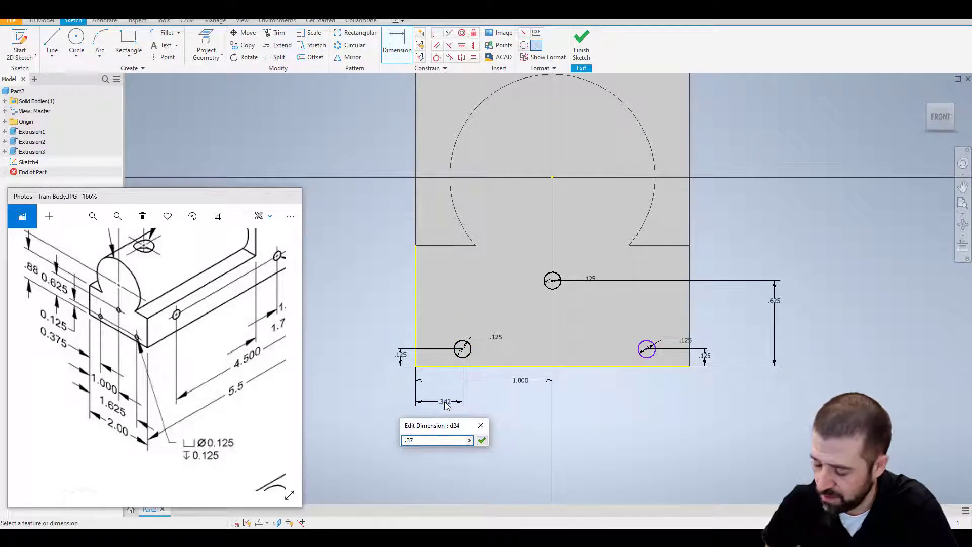
type("5")
key("Return")
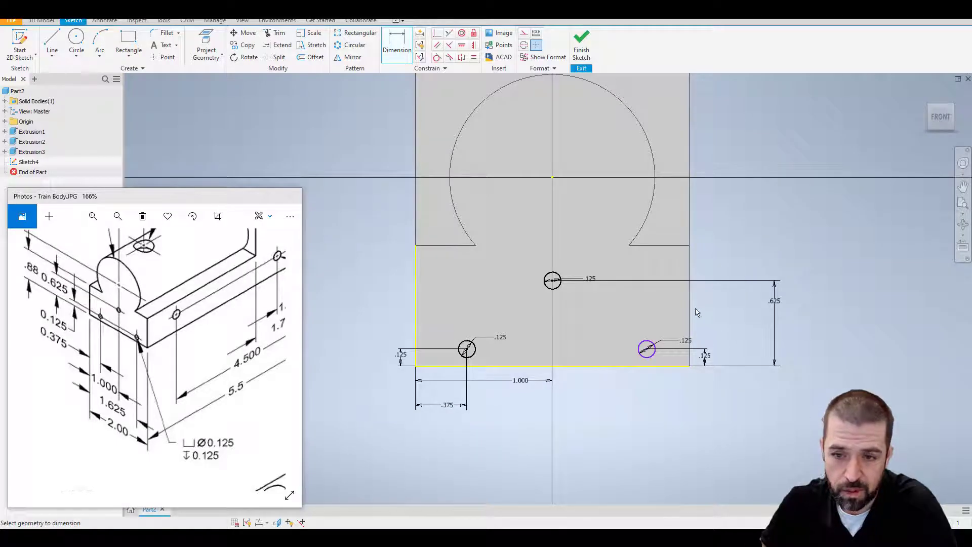
Dimension the horizontal distance from the base's right edge to the lower-right circle's centre as 0.375 in and finish the sketch
left_click(690, 312)
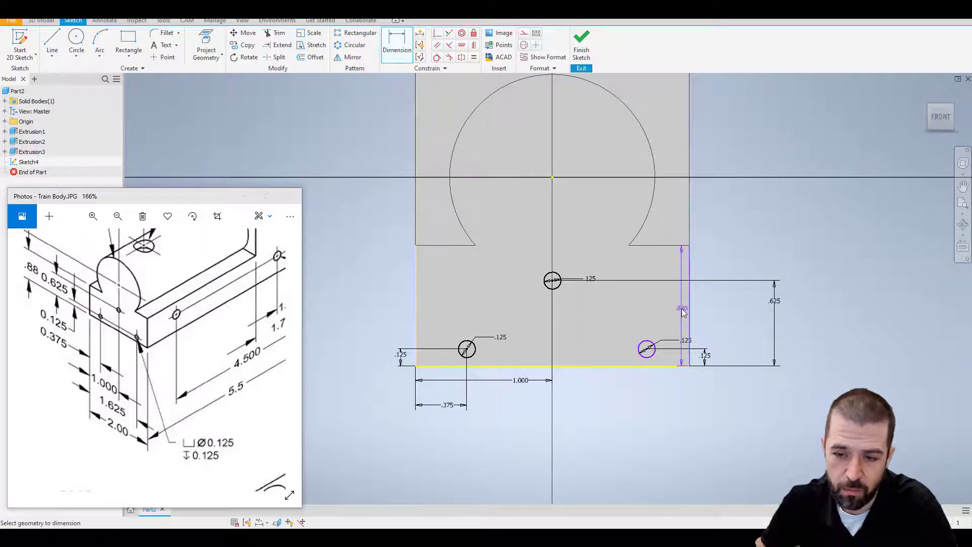
left_click(648, 356)
left_click(657, 392)
type(".375")
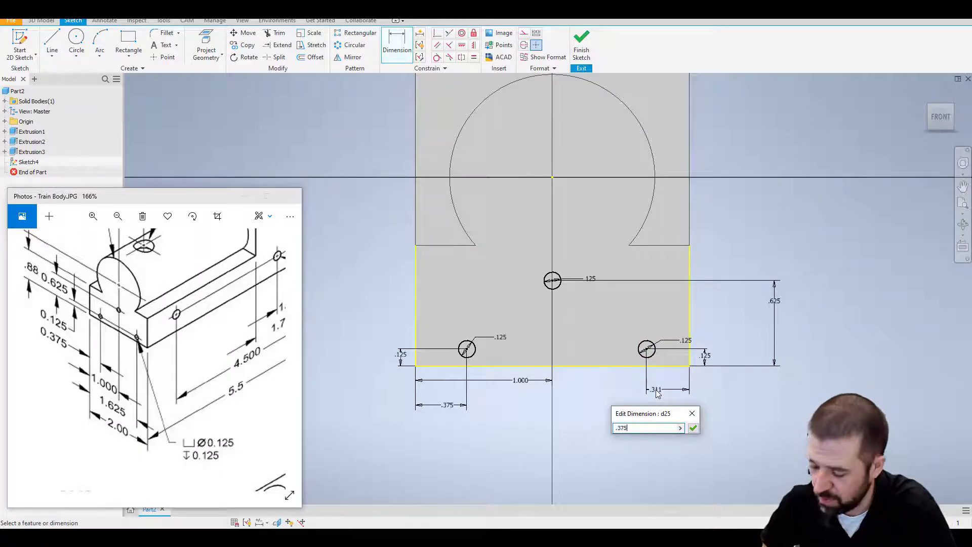
key("Return")
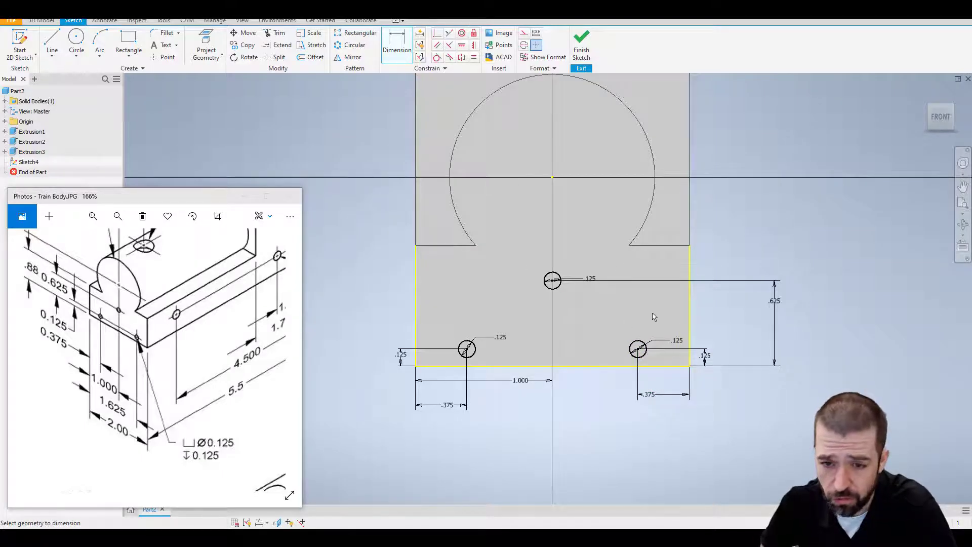
left_click(582, 45)
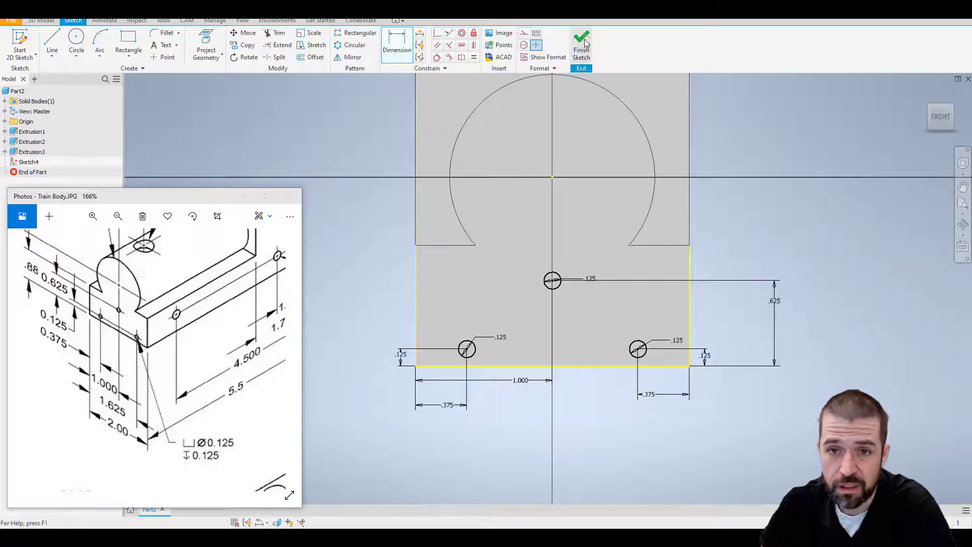
Extrude the three front-face circles as a cut 0.125 in deep into the body
scroll(462, 342, "up", 6)
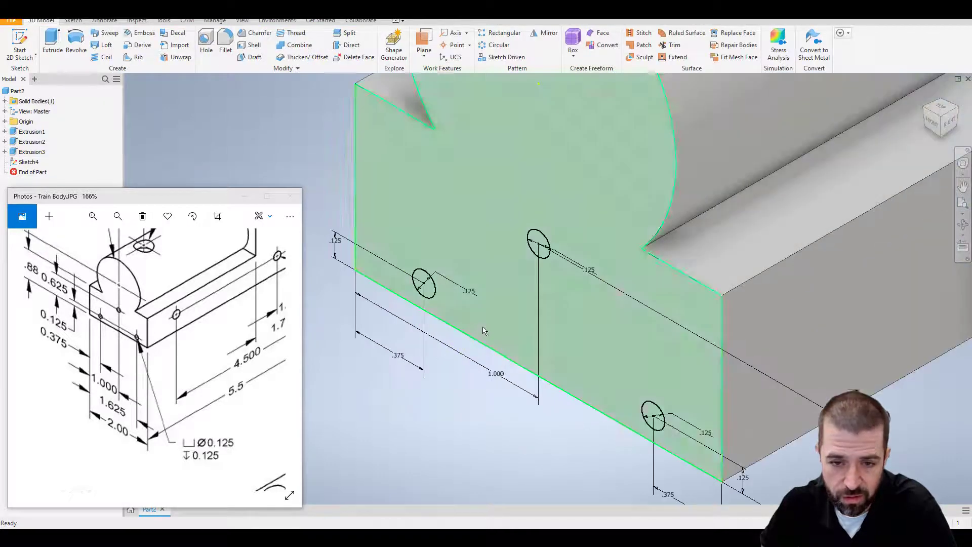
scroll(490, 320, "down", 2)
left_click_drag(198, 387, 194, 353)
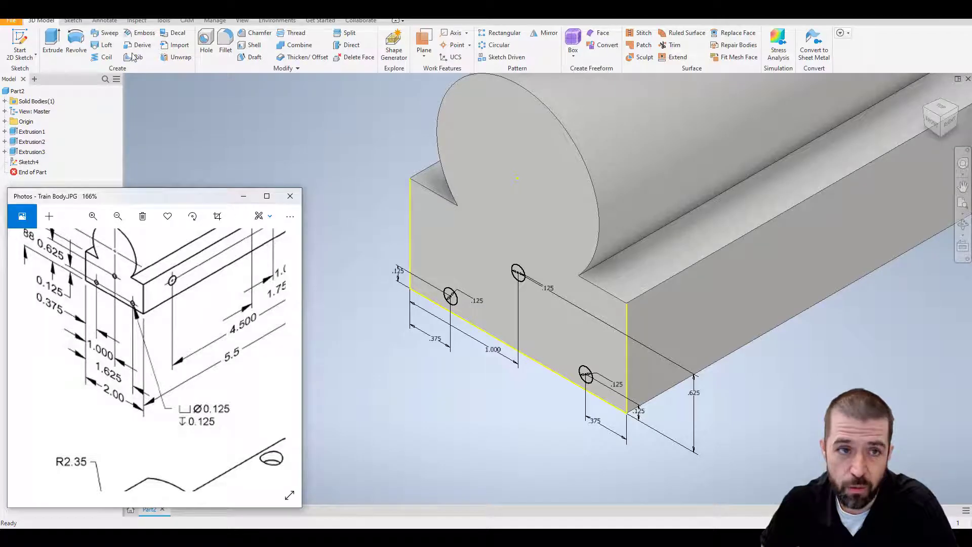
left_click(52, 42)
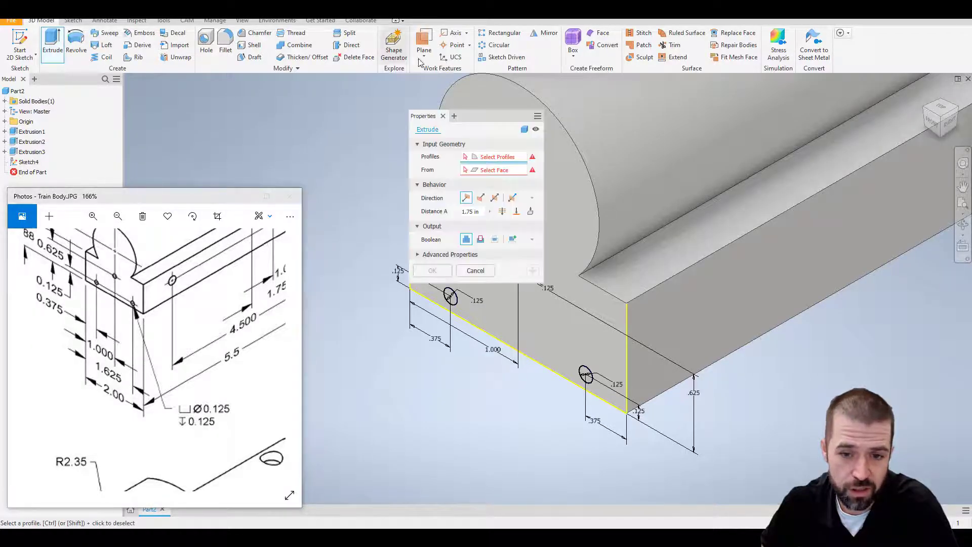
mouse_move(498, 118)
left_mouse_down()
mouse_move(320, 84)
mouse_move(402, 280)
left_mouse_up()
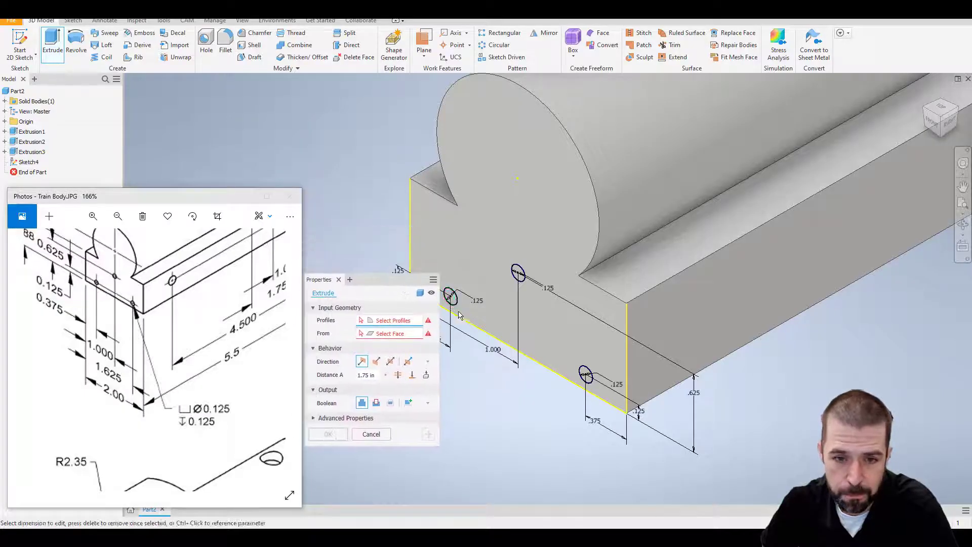
scroll(459, 315, "up", 3)
left_click(446, 276)
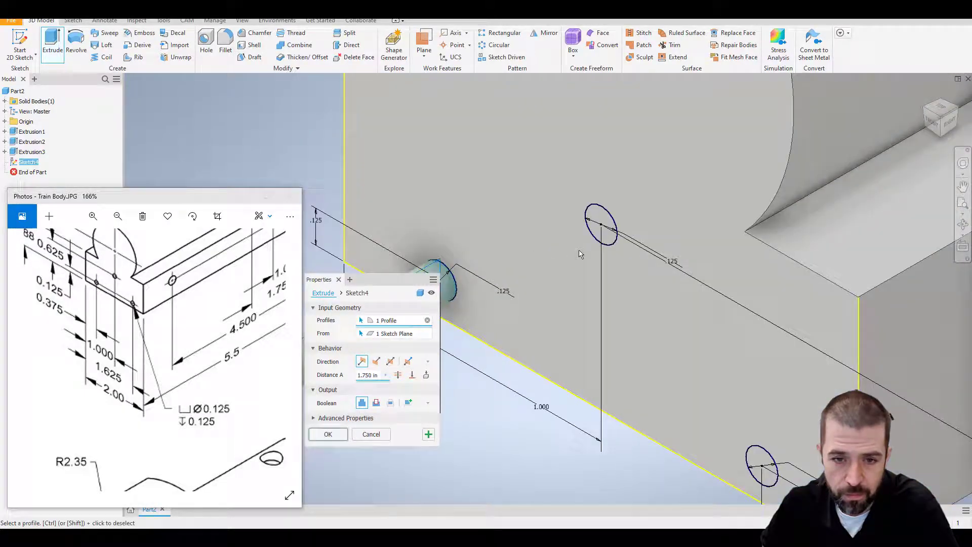
left_click(598, 227)
left_click(762, 464)
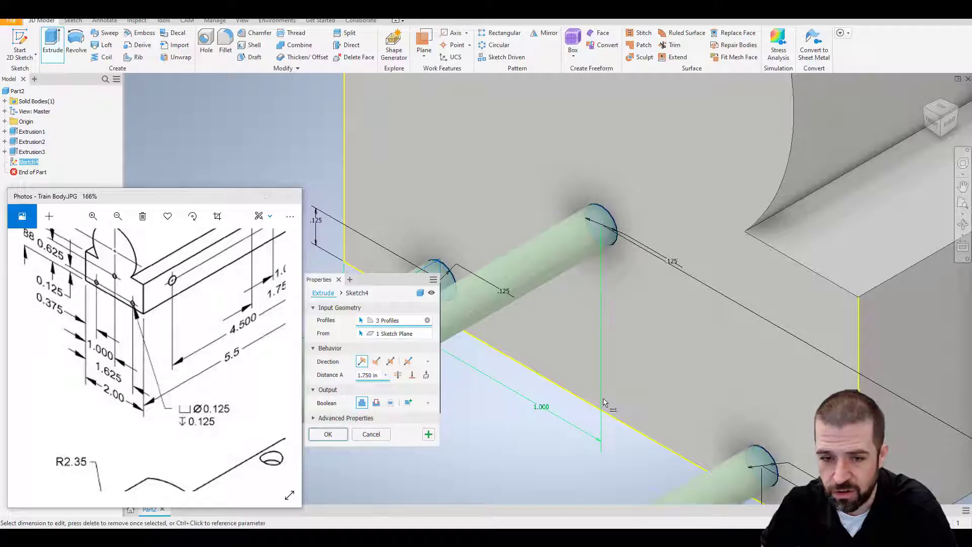
scroll(604, 402, "down", 5)
left_click(376, 402)
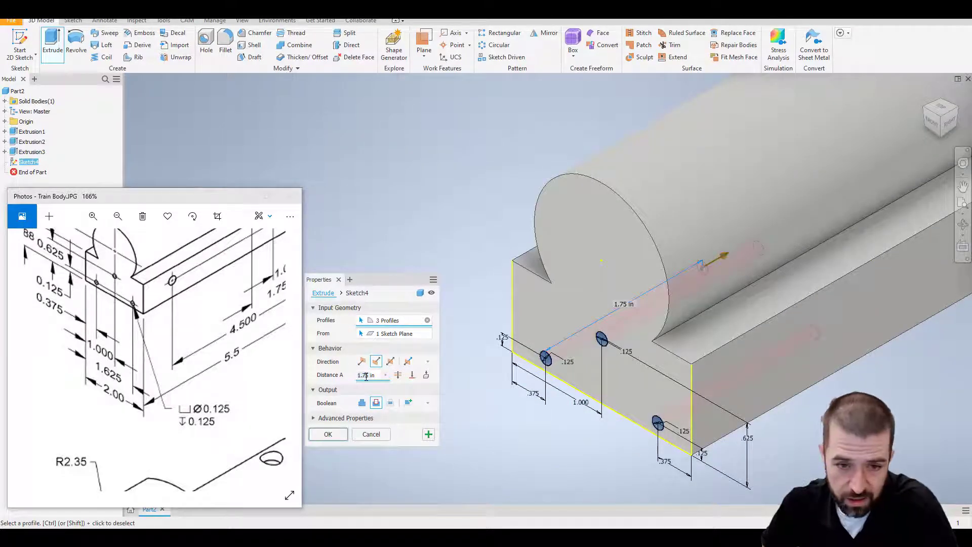
double_click(366, 377)
type(".125")
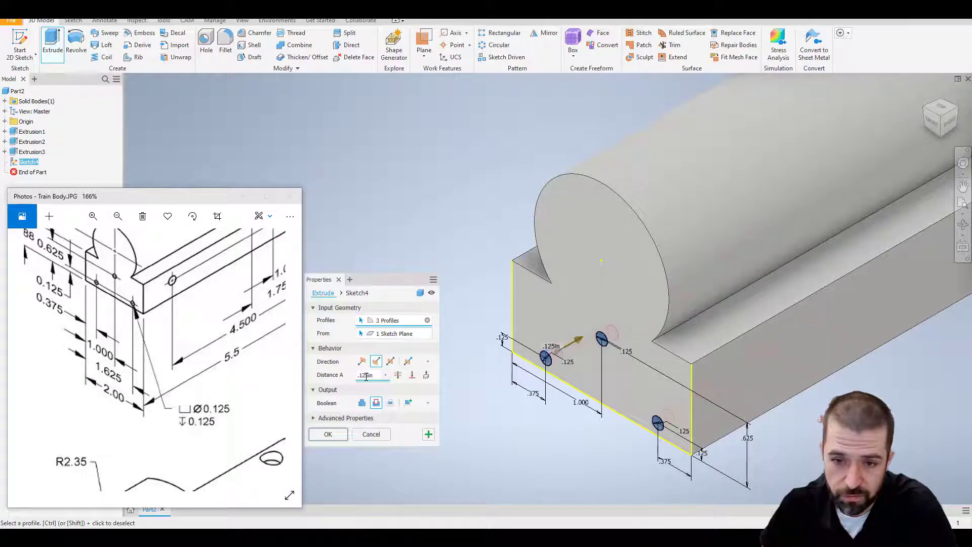
left_click(328, 434)
Start a 2D sketch on the flat rear face of the base, below the cab's curved cutout
scroll(864, 360, "up", 3)
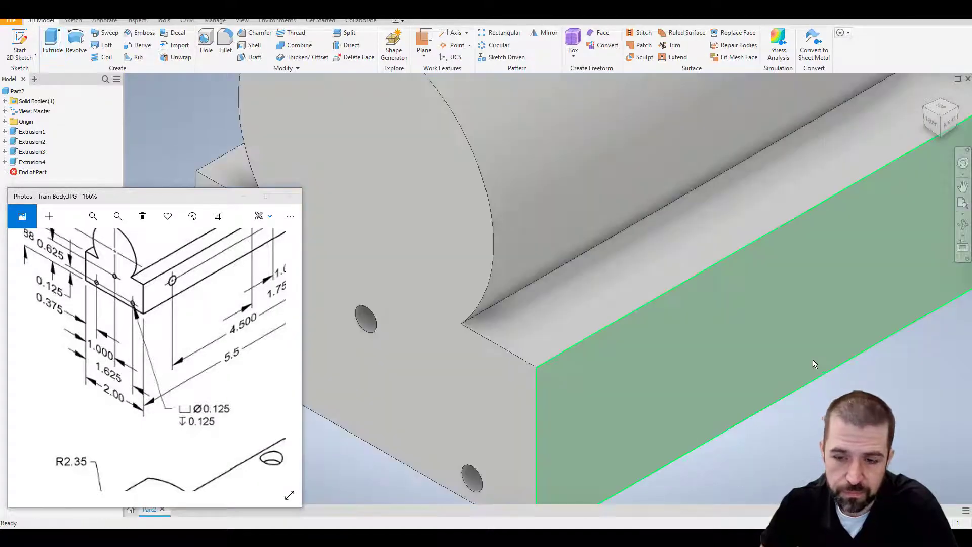
scroll(813, 359, "down", 5)
middle_click_drag(800, 356, 657, 327)
middle_click_drag(886, 200, 836, 242)
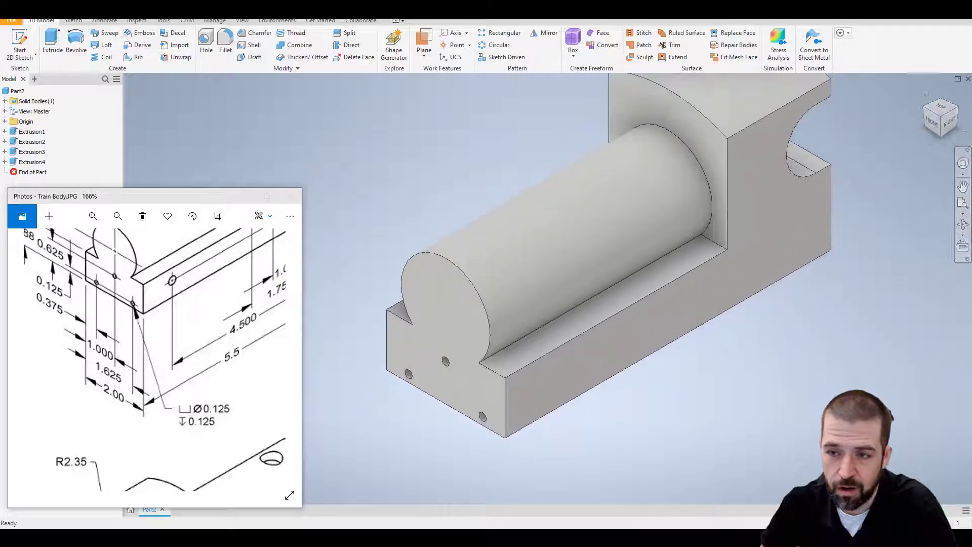
left_click_drag(139, 492, 157, 363)
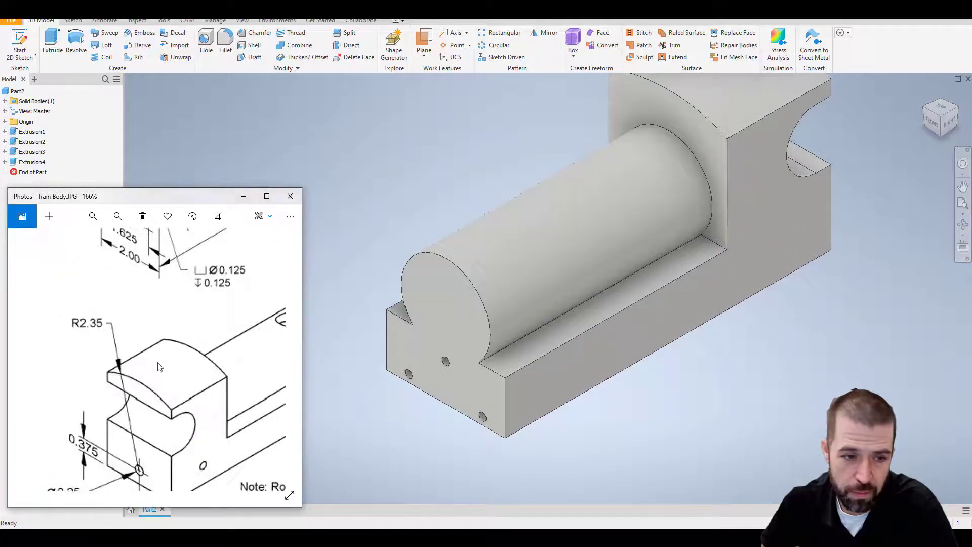
left_click_drag(140, 434, 156, 334)
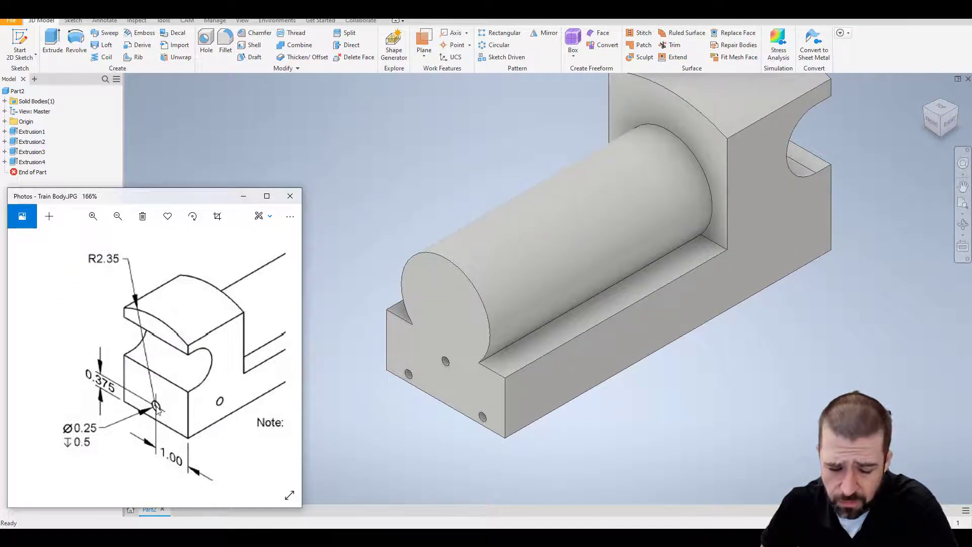
left_click(957, 107)
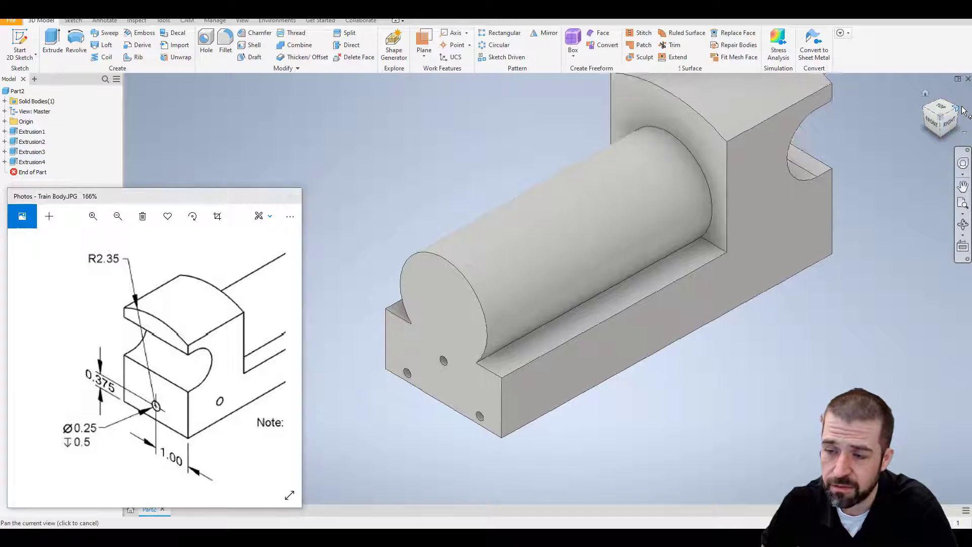
key("s")
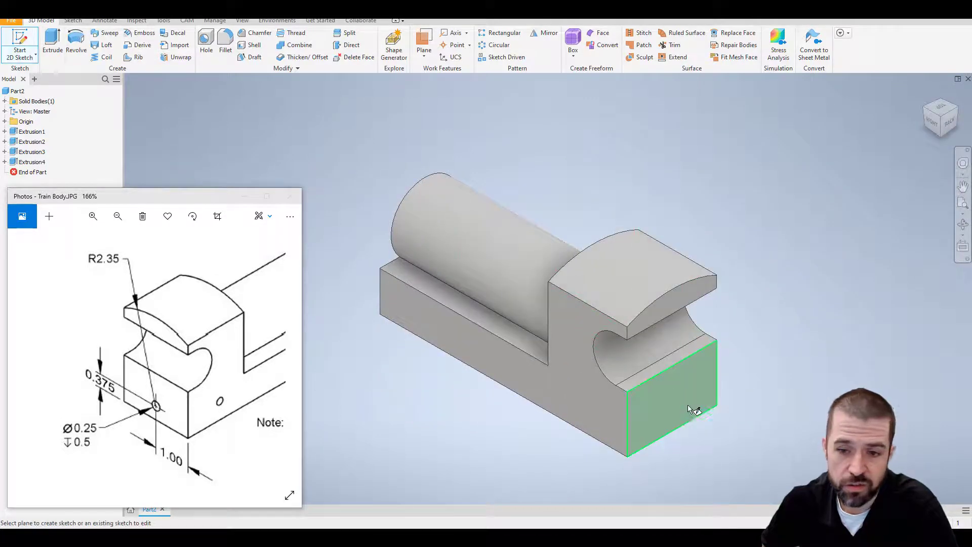
left_click(694, 409)
Draw a circle 0.25 in in diameter on the rear face's vertical centreline, near the bottom edge
left_click(77, 40)
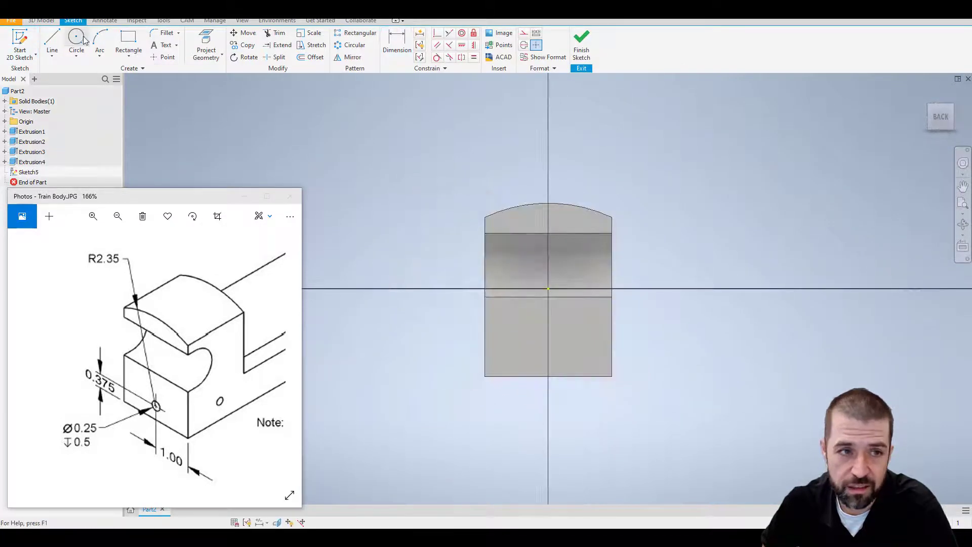
left_click(548, 356)
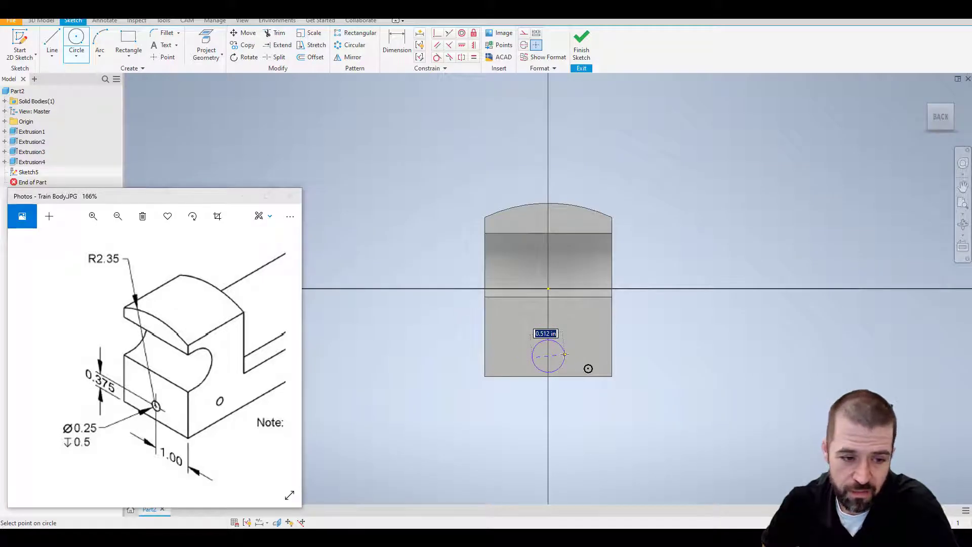
type("0.25")
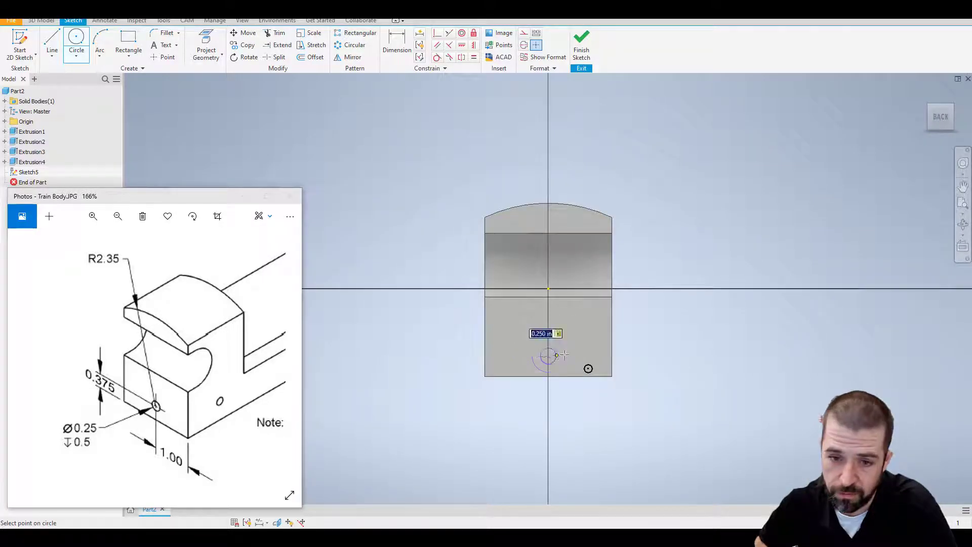
key("Return")
scroll(536, 367, "up", 3)
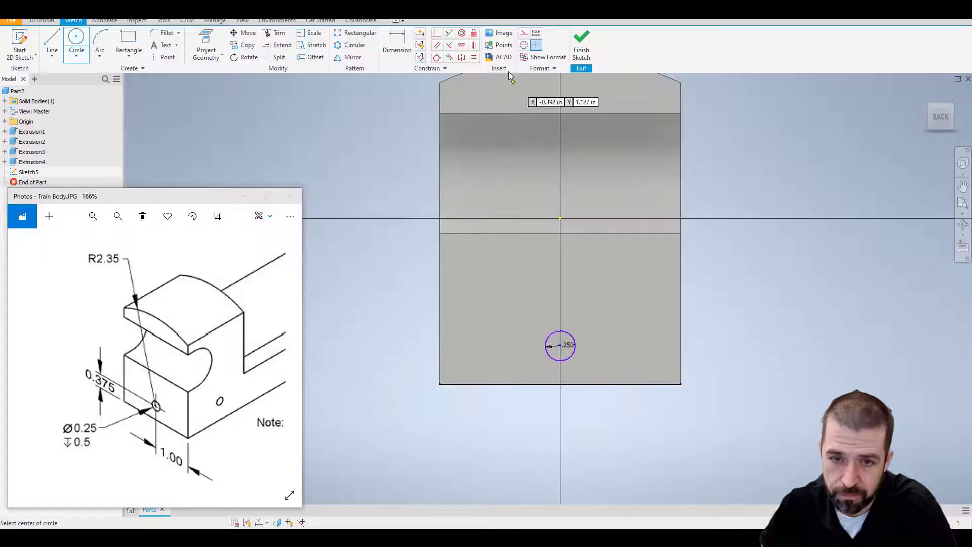
Dimension the horizontal distance from the circle's centre to the rear face's right edge as 1.000 in
left_click(409, 49)
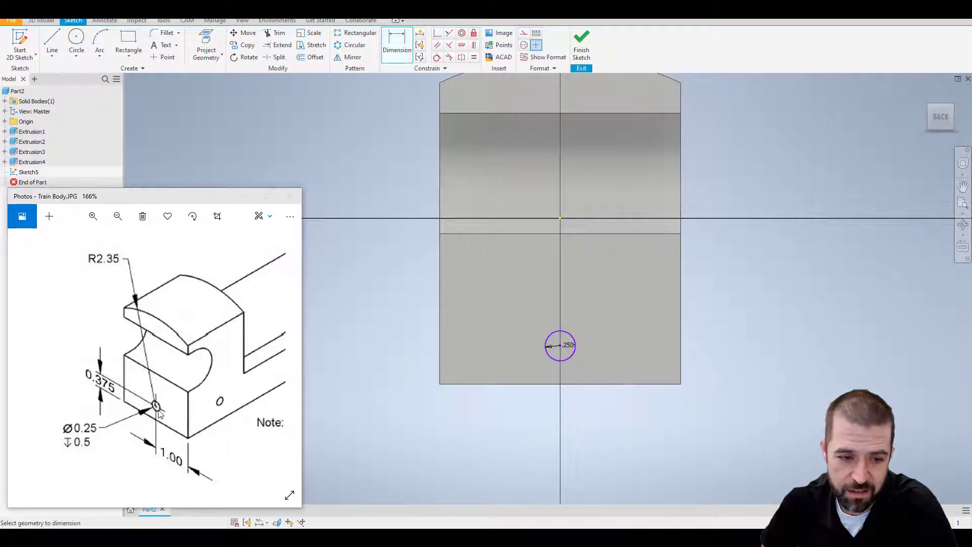
left_click(560, 347)
left_click(610, 410)
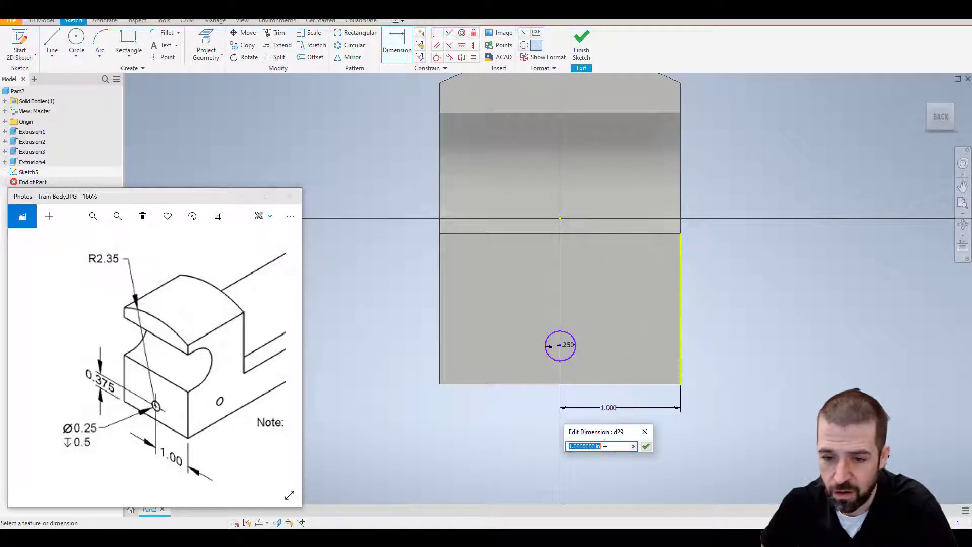
left_click(647, 447)
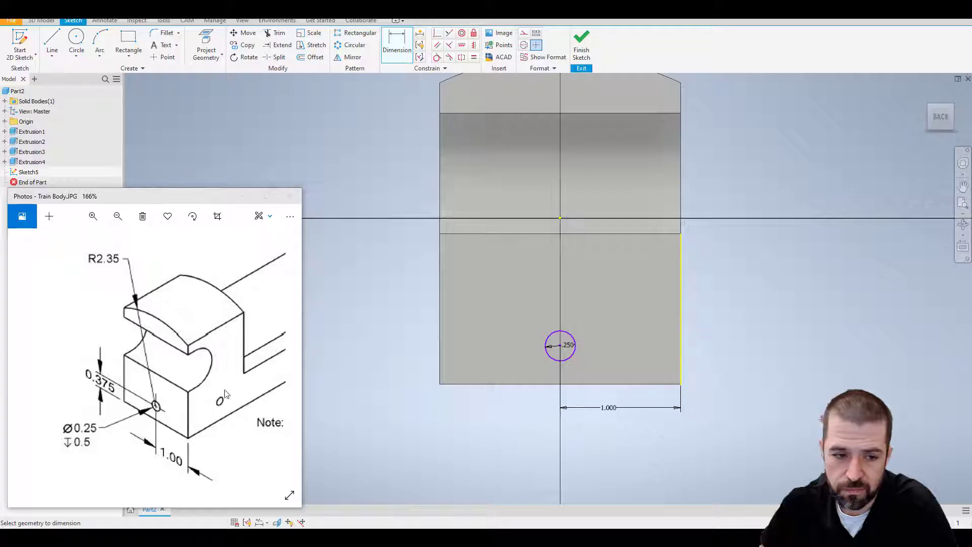
Dimension the height of the circle's centre above the rear face's bottom edge as 0.375 in and finish the sketch
left_click(506, 384)
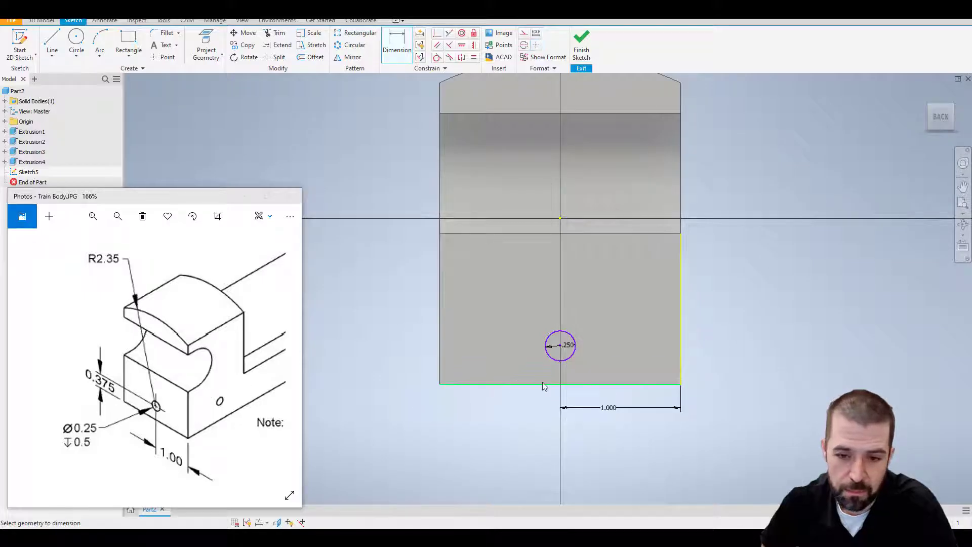
left_click(561, 348)
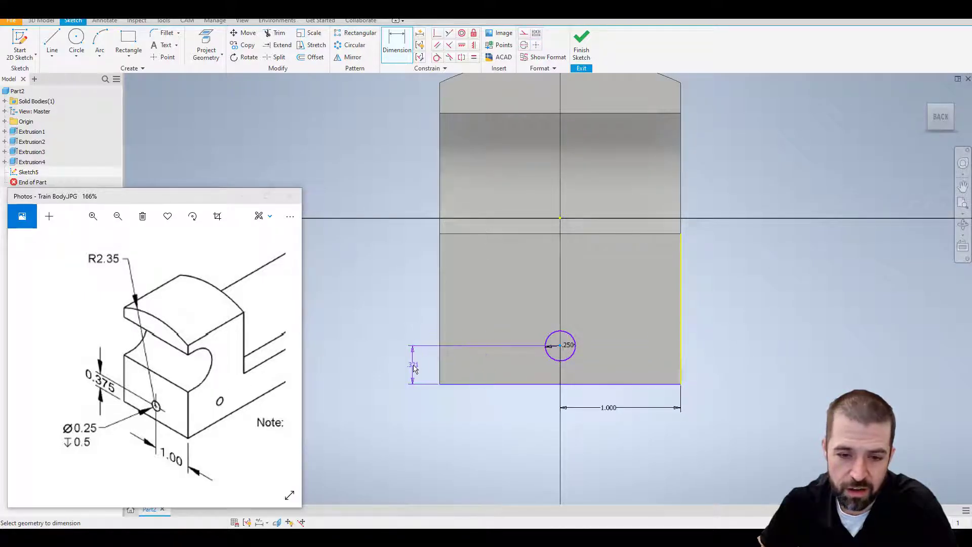
left_click(413, 368)
type(".375")
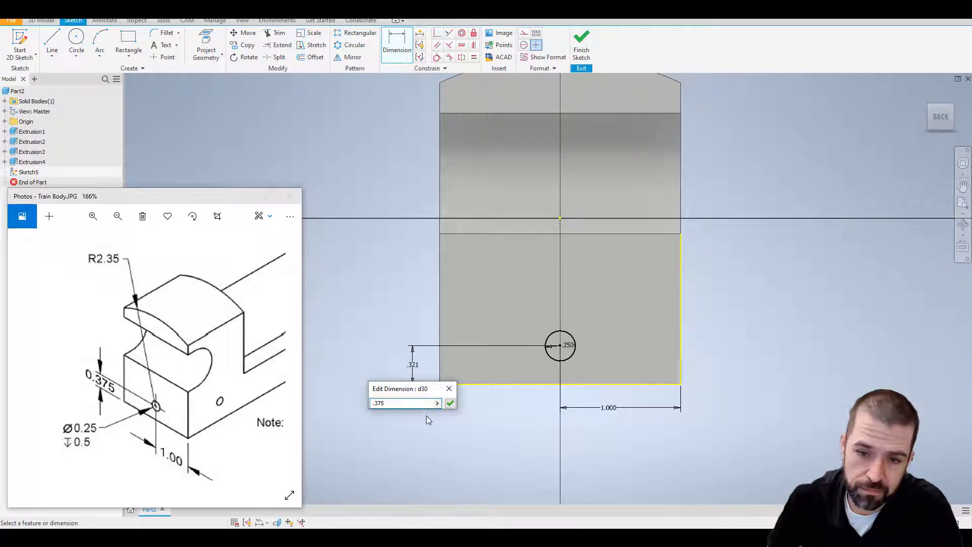
left_click(450, 403)
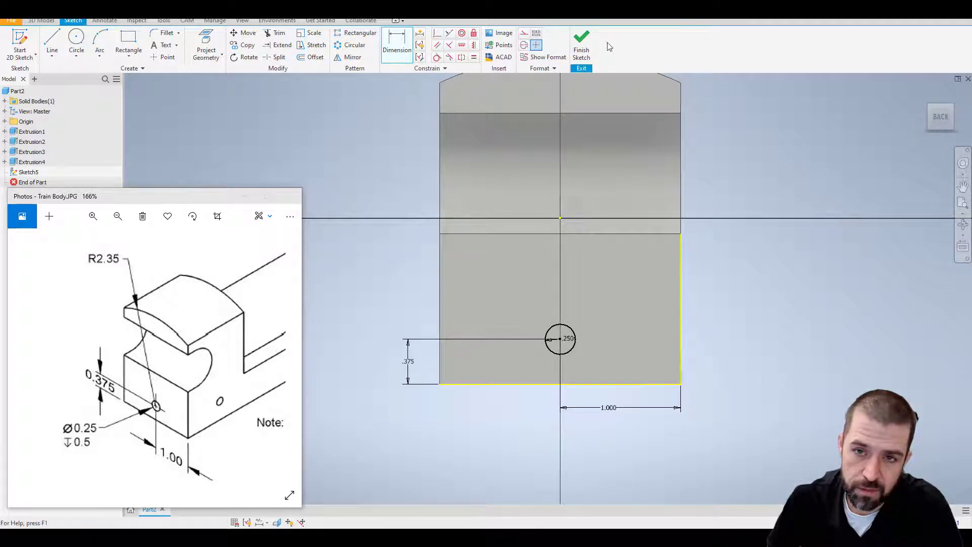
left_click(583, 43)
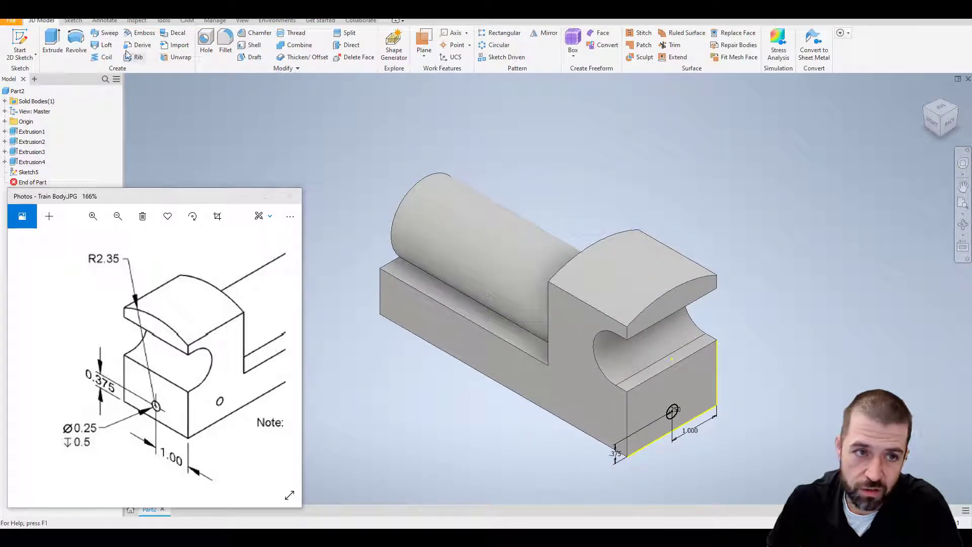
Extrude the 0.25 in circle as a cut 0.5 in deep into the rear face
left_click(53, 43)
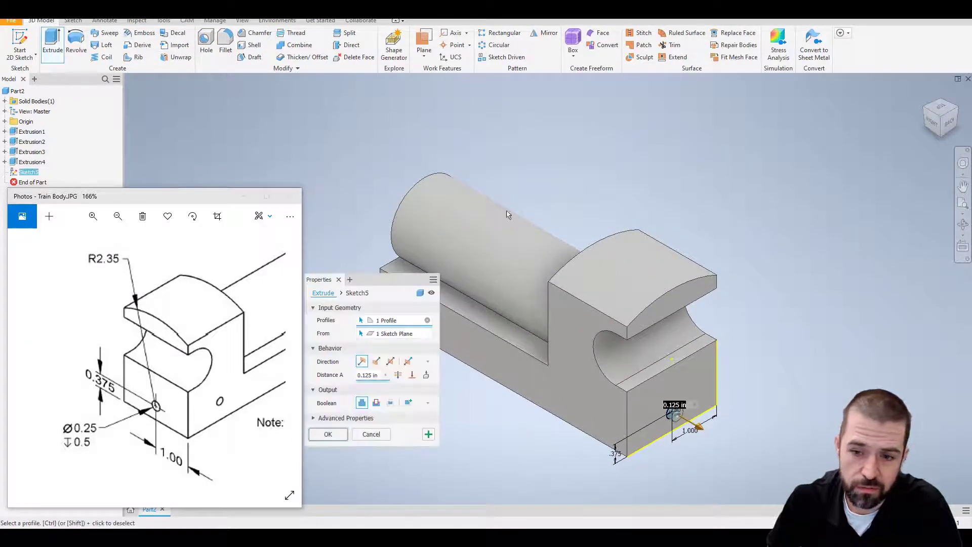
scroll(699, 440, "up", 5)
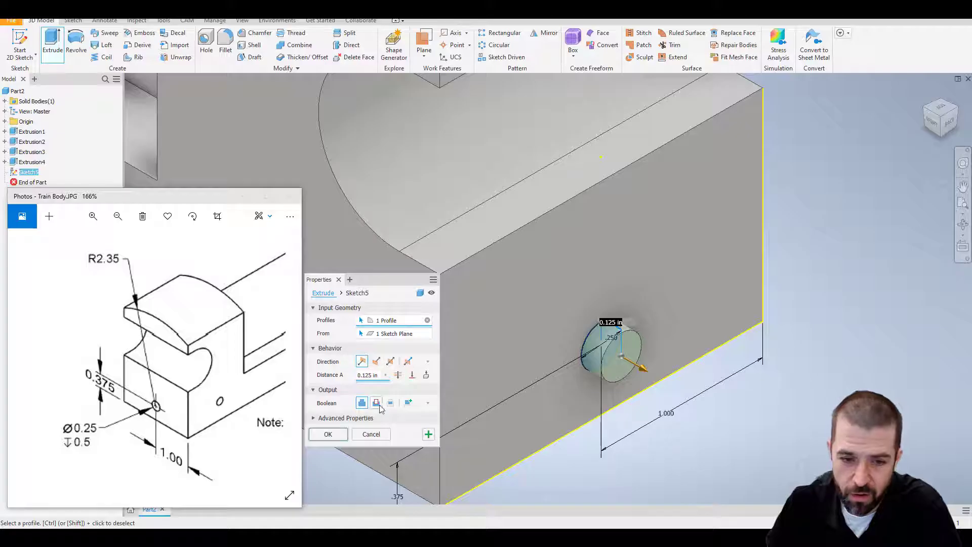
mouse_move(174, 431)
left_mouse_down()
mouse_move(115, 306)
mouse_move(102, 310)
mouse_move(116, 296)
left_mouse_up()
scroll(115, 407, "down", 1)
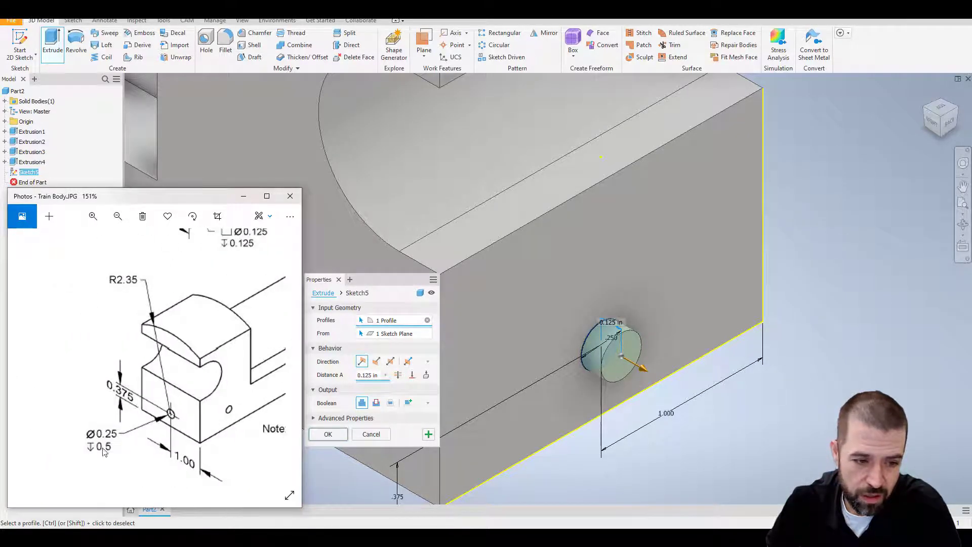
left_click(376, 404)
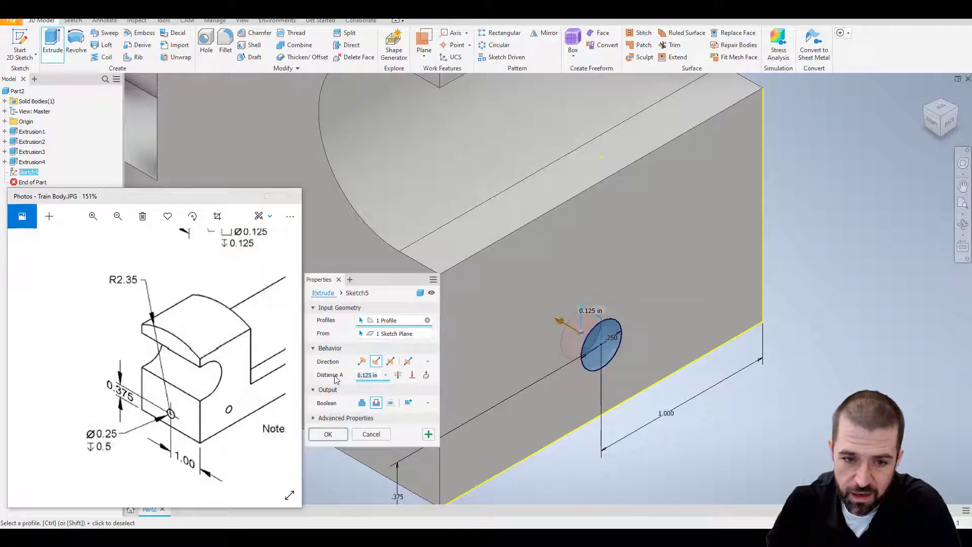
type(".5")
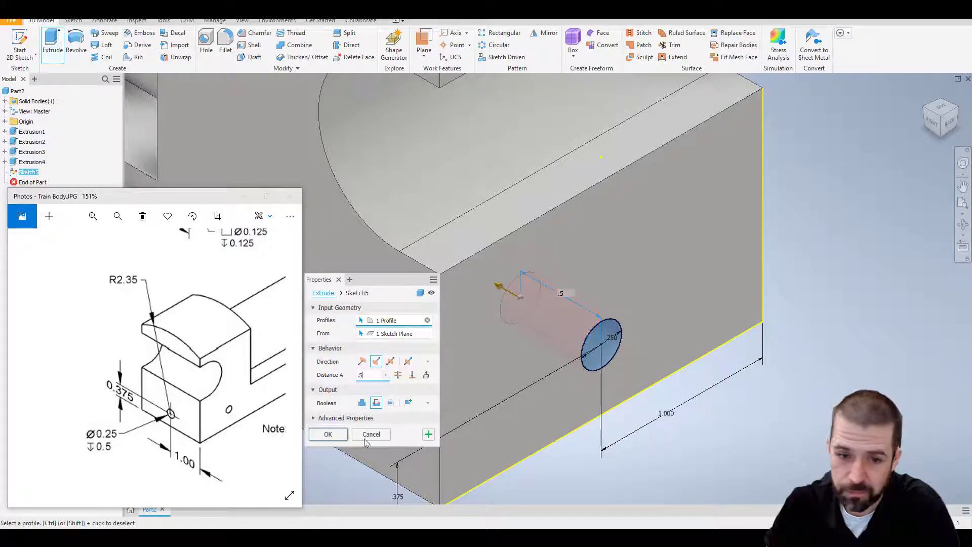
left_click(329, 435)
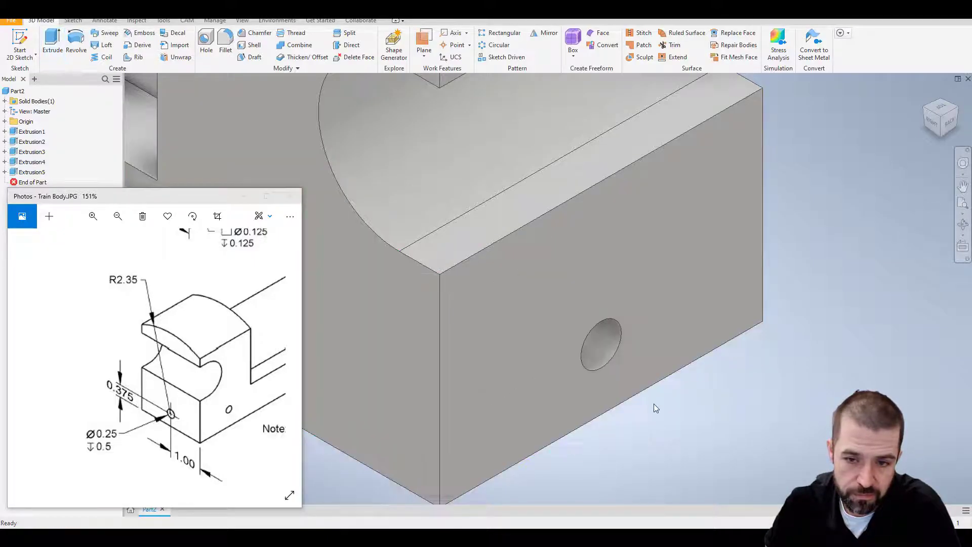
Turn the model to show its front and side, and examine the threaded side-hole dimensions in the reference drawing
key("F6")
scroll(658, 383, "up", 4)
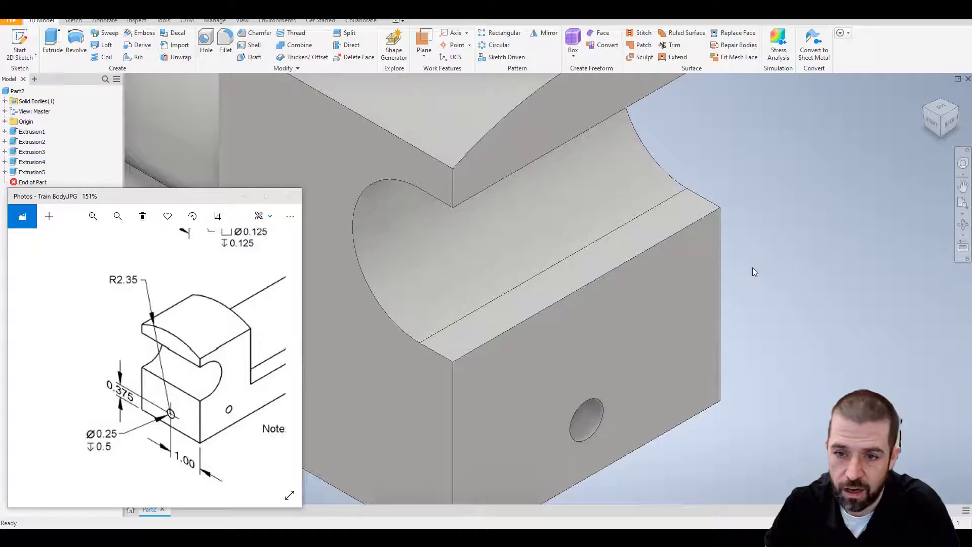
scroll(753, 266, "up", 5)
scroll(753, 264, "down", 6)
scroll(728, 294, "down", 6)
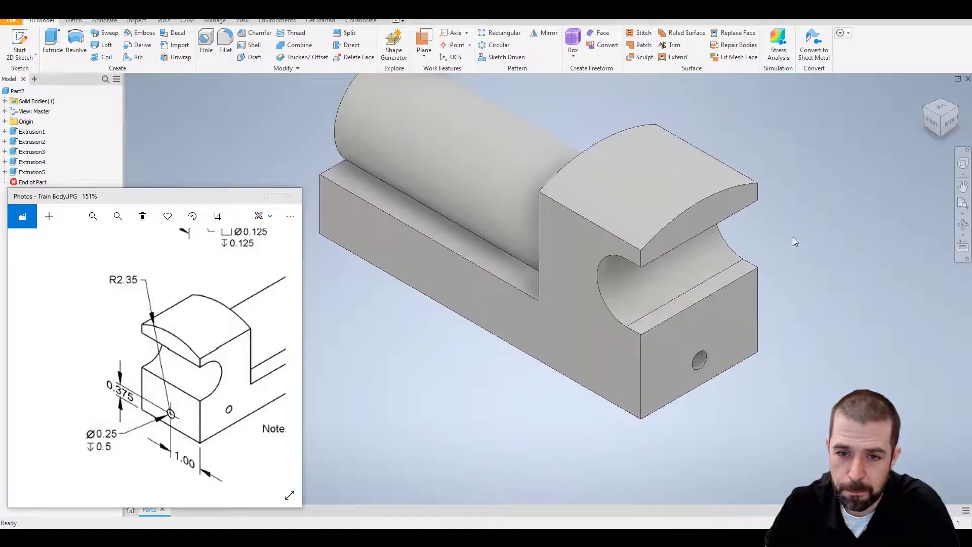
left_click(926, 112)
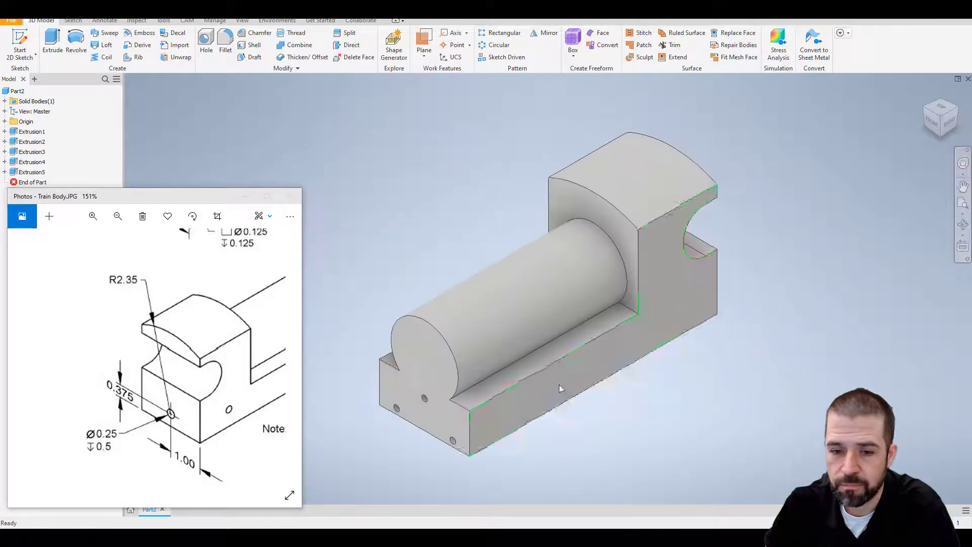
left_click_drag(209, 398, 122, 452)
mouse_move(161, 274)
left_mouse_down()
mouse_move(196, 361)
mouse_move(127, 447)
mouse_move(90, 449)
left_mouse_up()
scroll(150, 359, "down", 4)
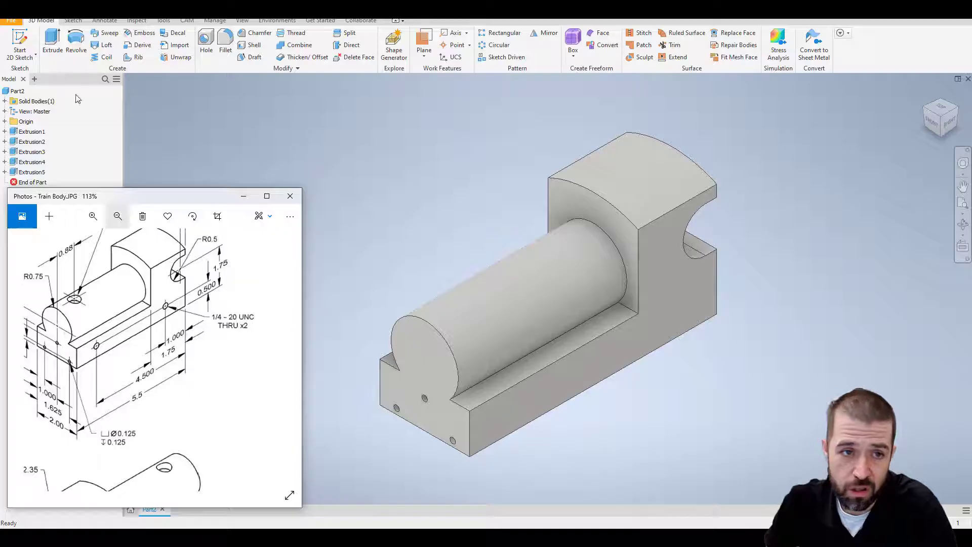
Place a hole of 0.25 in diameter on the side face below the cab
left_click(206, 42)
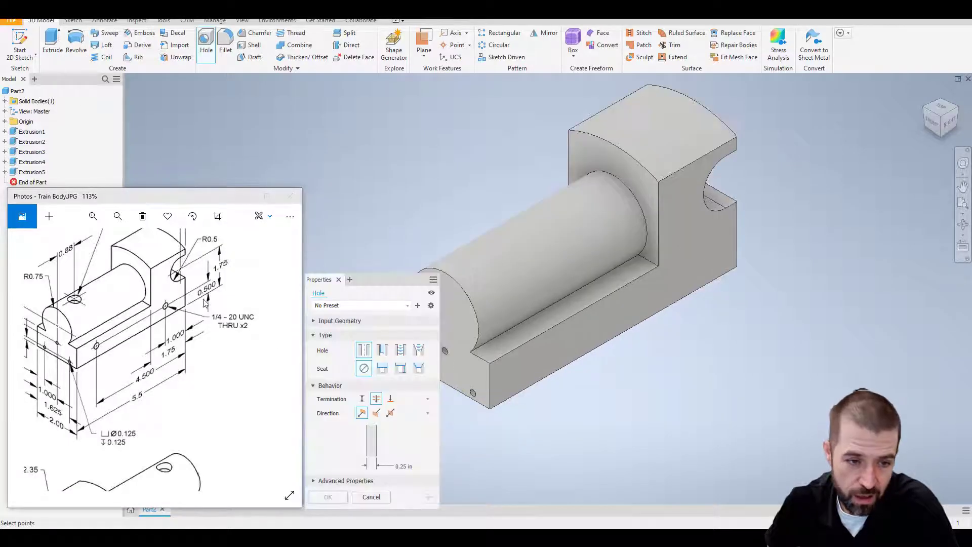
left_click(689, 273)
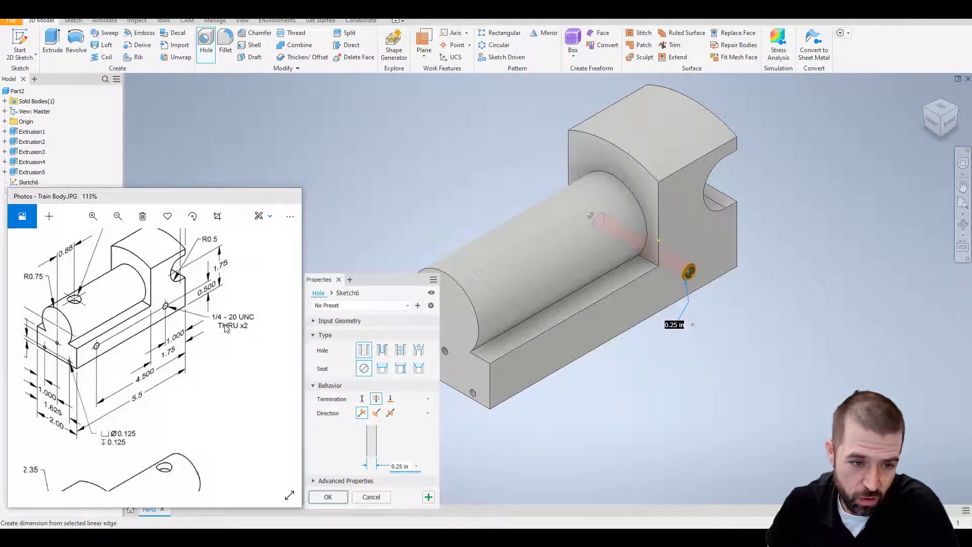
type(".25")
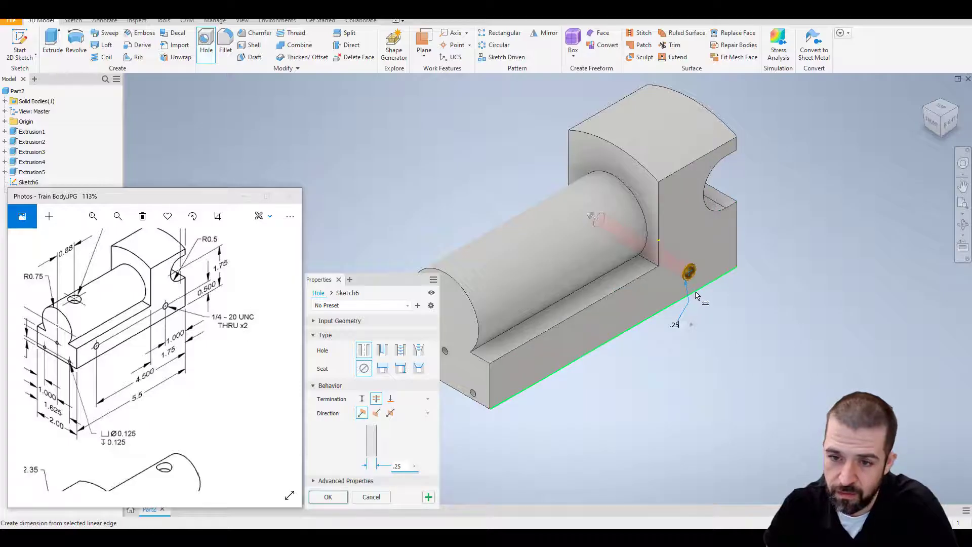
Locate the hole 0.5 in above the side face's bottom edge and 1 in from its rear vertical edge
left_click(696, 293)
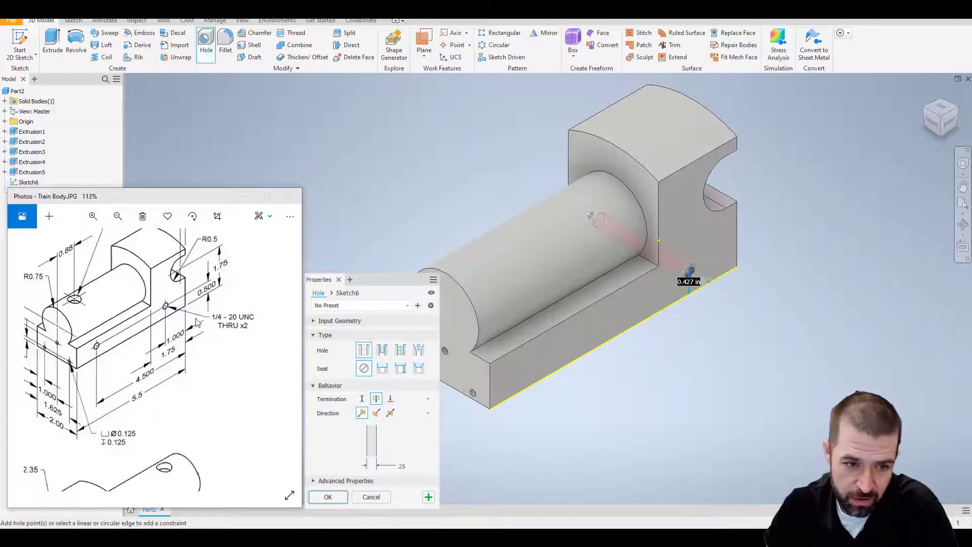
type(".5")
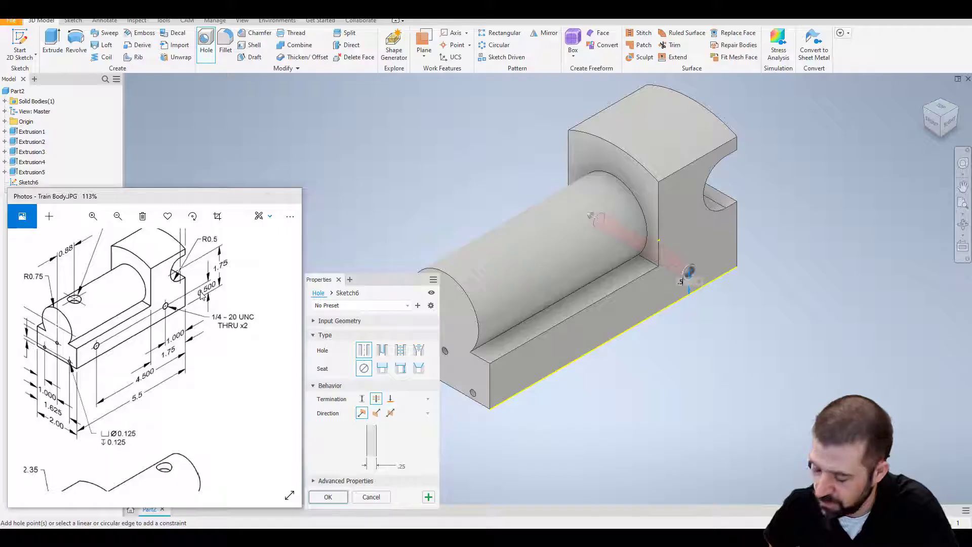
key("Return")
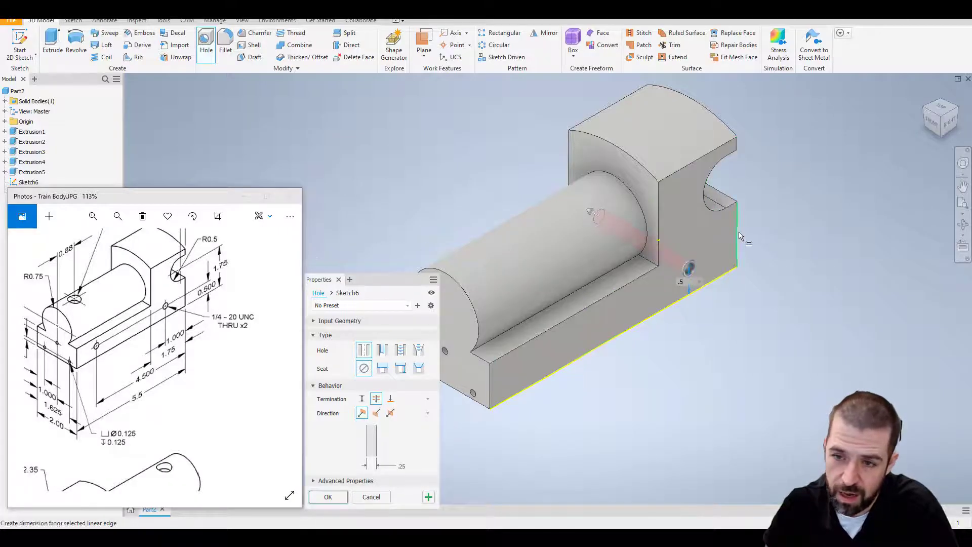
left_click(738, 237)
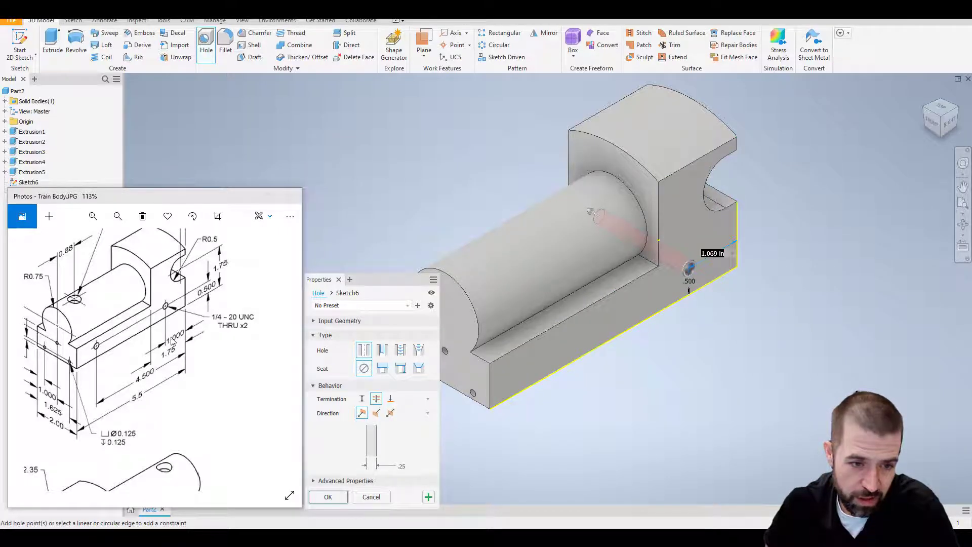
type("1")
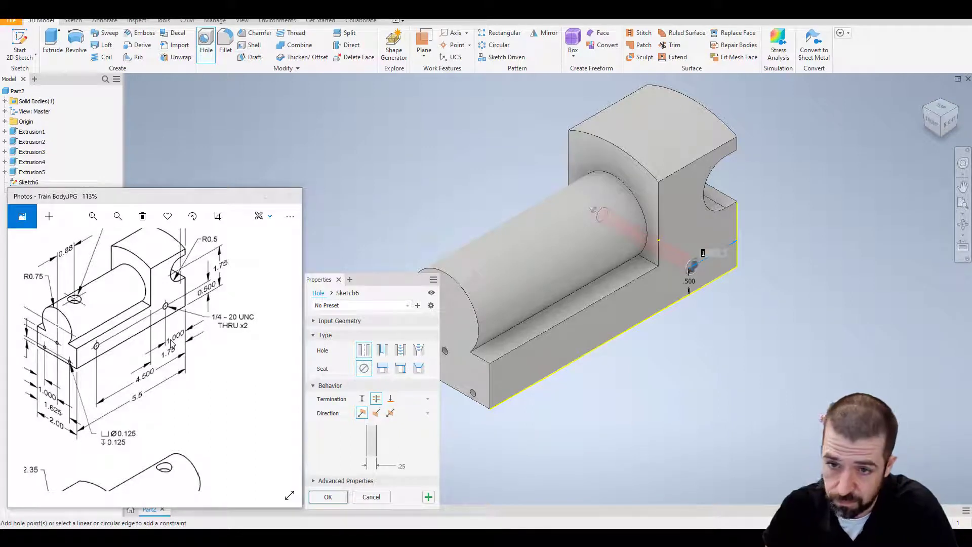
Make the hole a through-all tapped hole with a full-depth 1/4-20 UNC thread and create it
left_click_drag(380, 281, 383, 216)
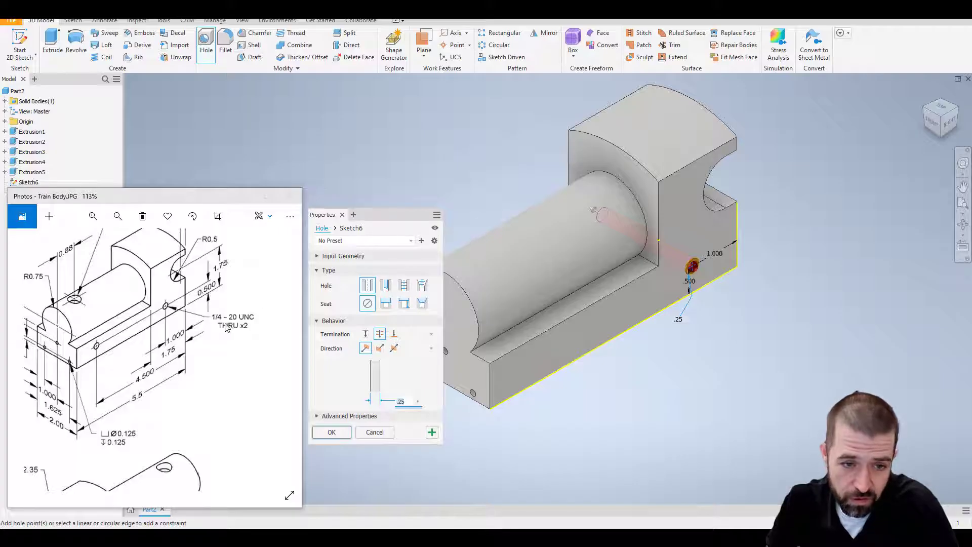
left_click(405, 286)
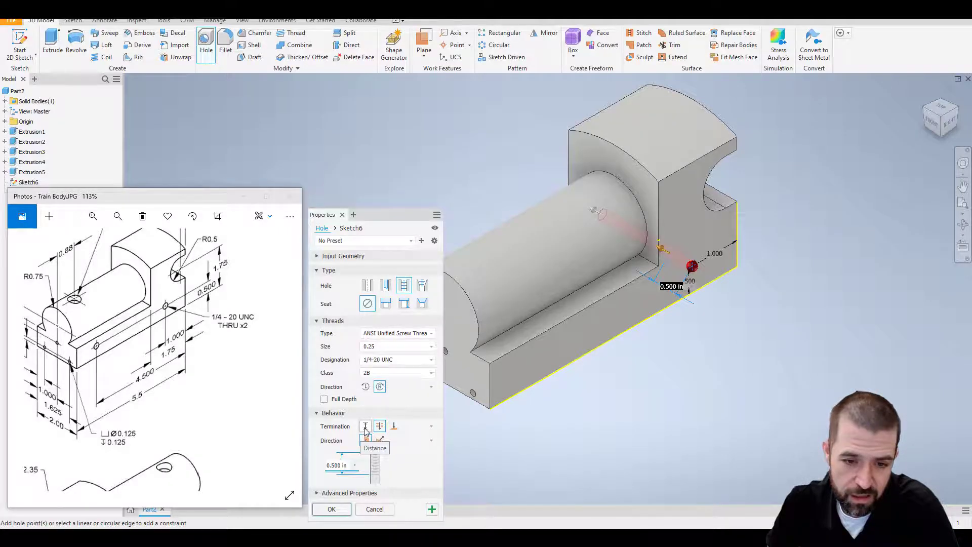
left_click(325, 400)
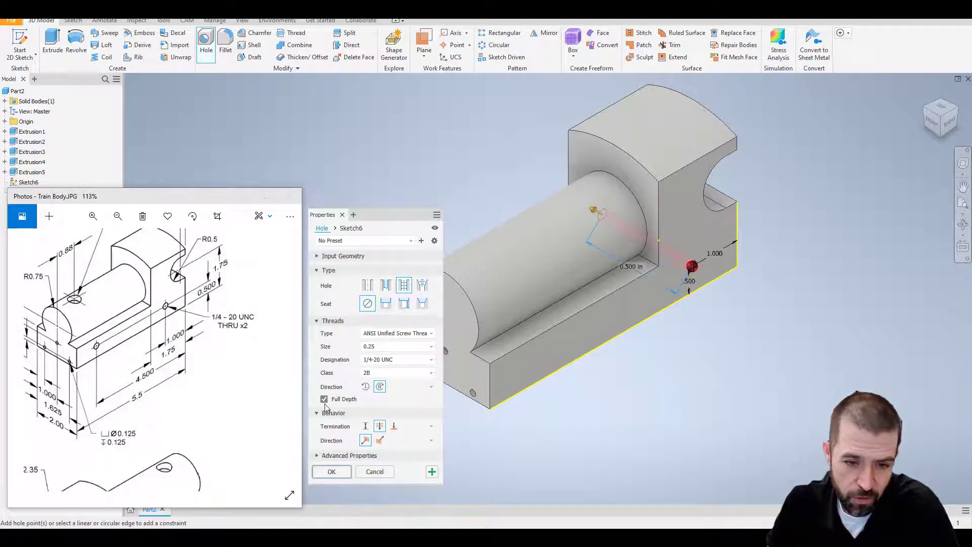
left_click(332, 472)
Place a second 1/4-20 UNC tapped hole on the same side face nearer the front, 0.5 in above the bottom edge
scroll(710, 263, "down", 10)
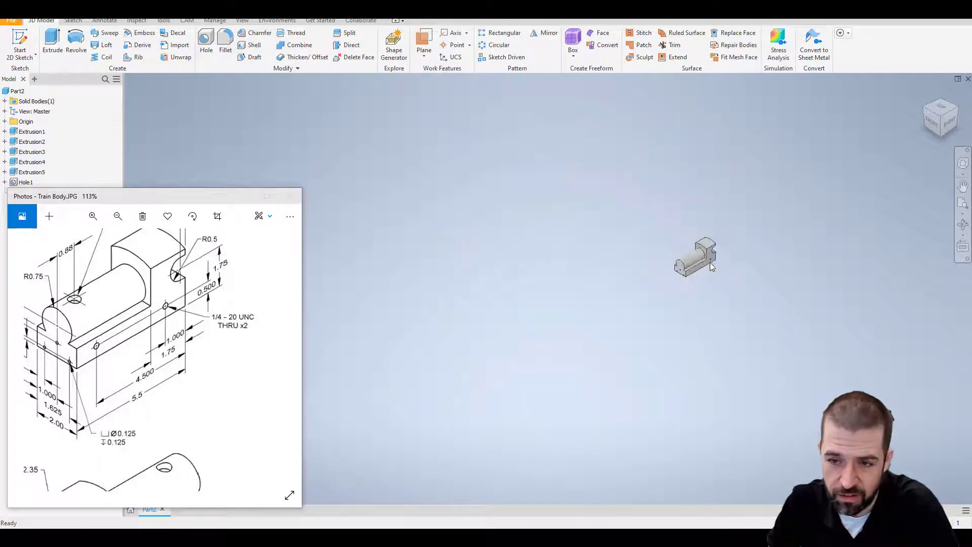
scroll(709, 258, "up", 15)
scroll(616, 302, "down", 8)
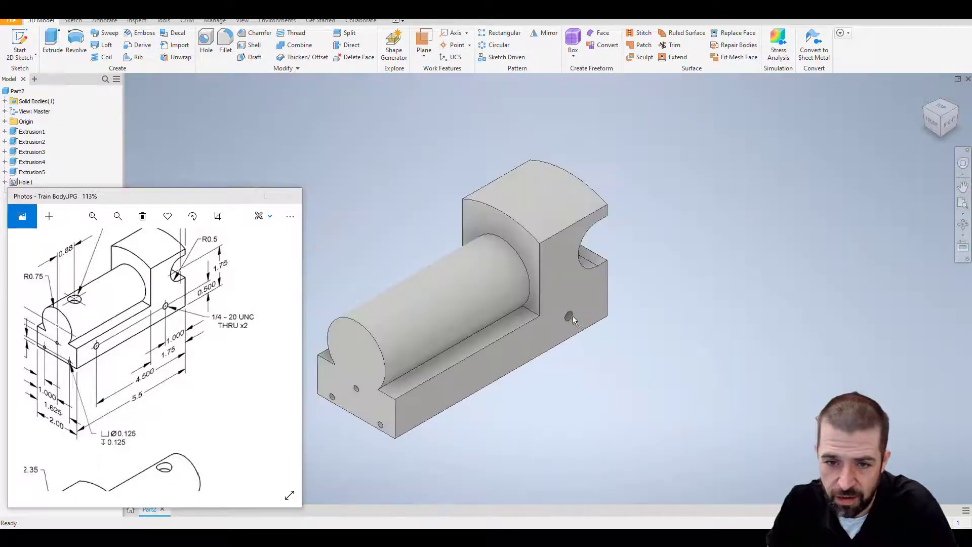
middle_click_drag(565, 333, 585, 275)
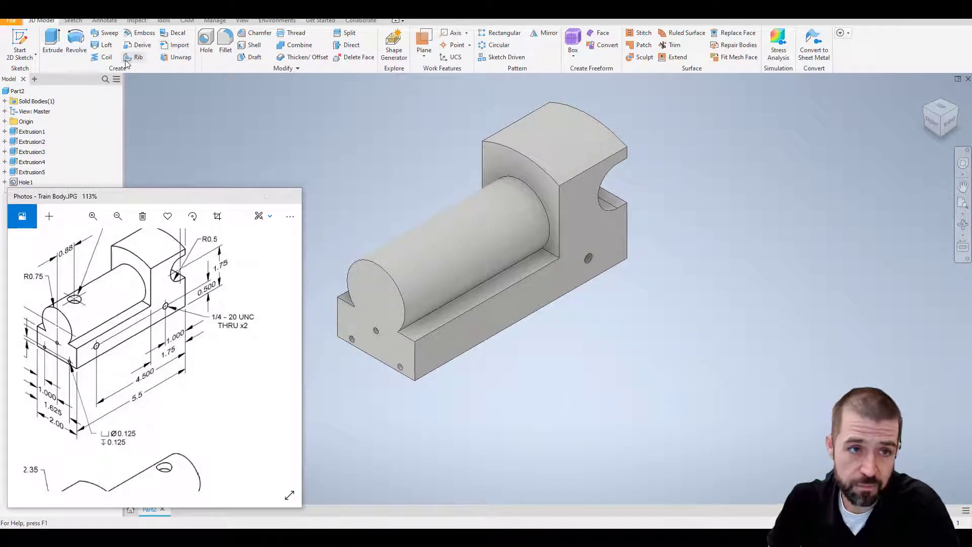
left_click(480, 323)
middle_click_drag(485, 349, 572, 294)
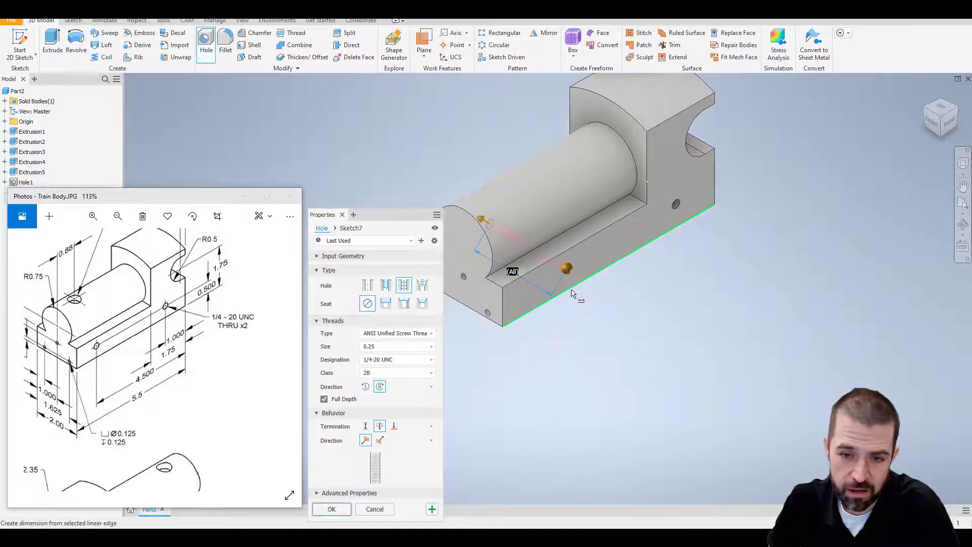
left_click(571, 293)
type(".5")
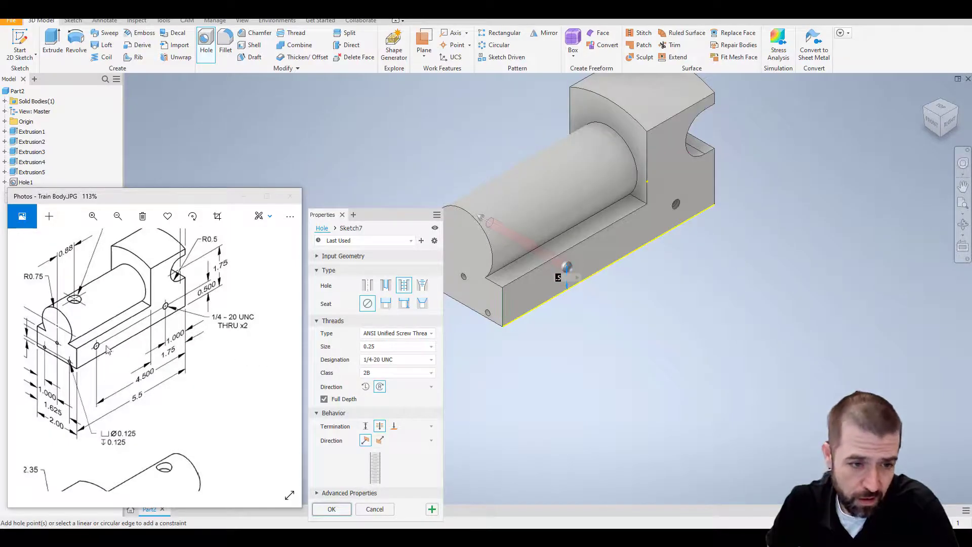
Locate the second tapped hole 4.5 in from the side face's rear vertical edge and create it
left_click(716, 182)
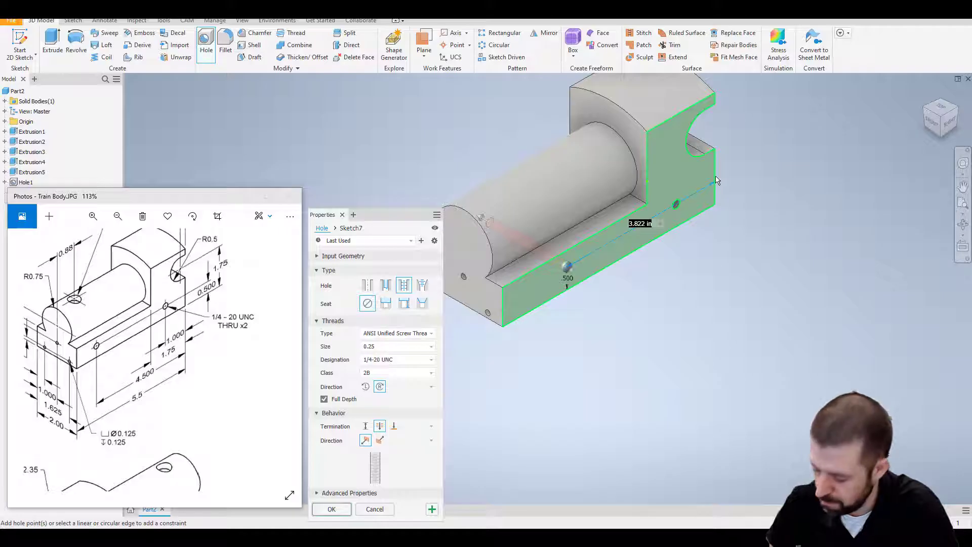
type("4.5")
key("Return")
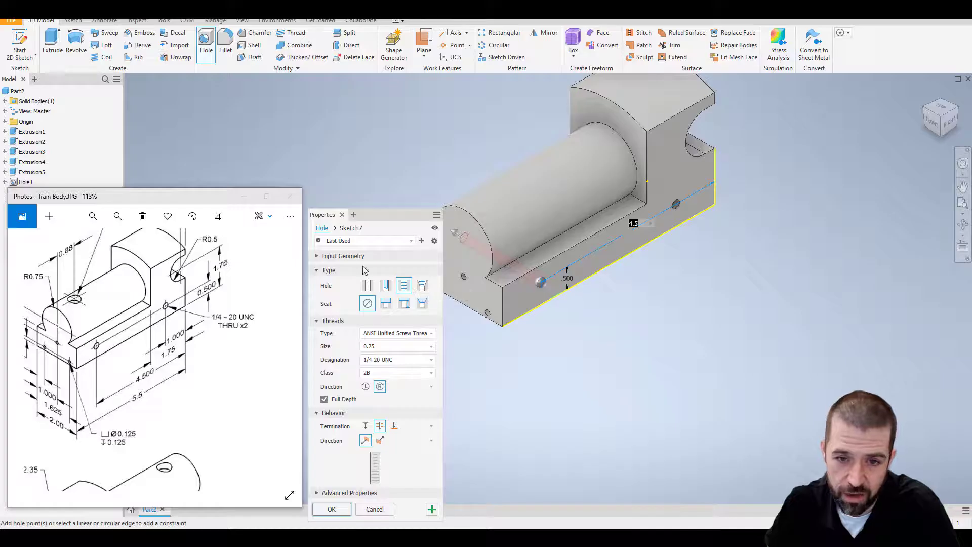
left_click(332, 509)
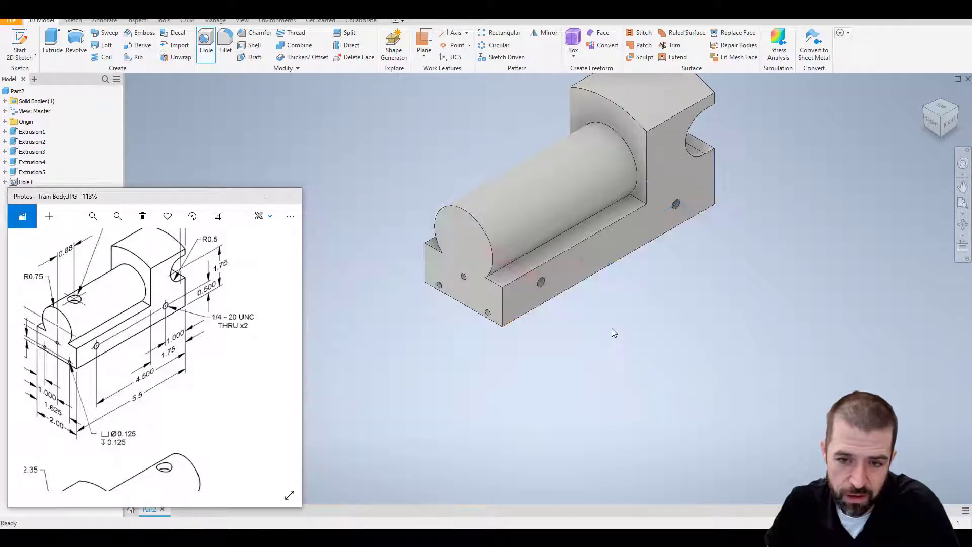
Create a work plane tangent to the top of the boiler cylinder and parallel to the base's upper ledge
scroll(561, 281, "up", 3)
scroll(647, 261, "down", 3)
middle_click_drag(647, 261, 652, 299)
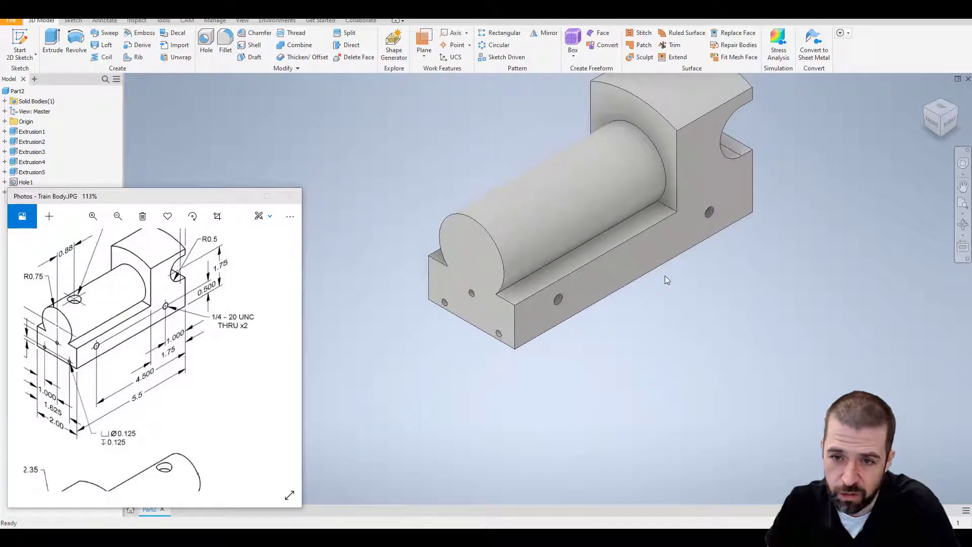
middle_click_drag(732, 255, 719, 281)
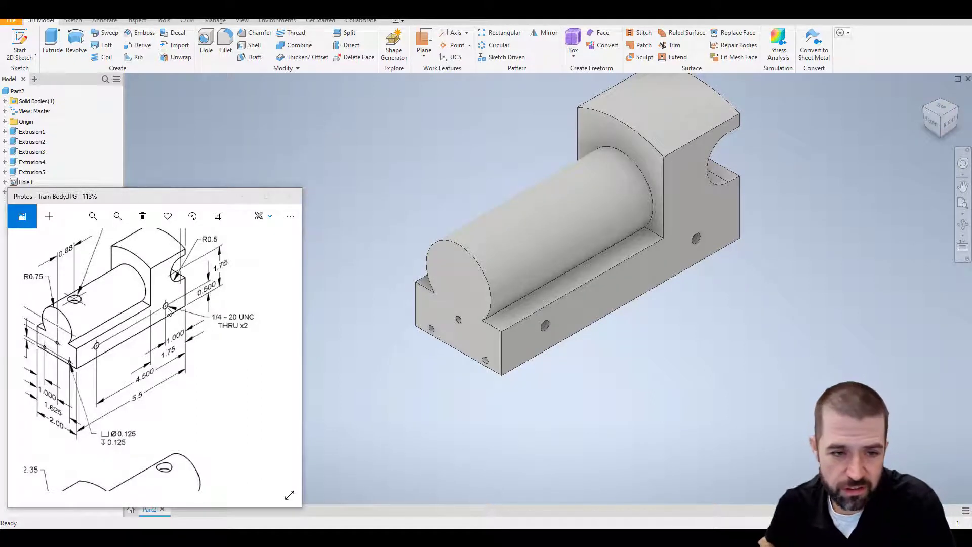
scroll(129, 379, "down", 3)
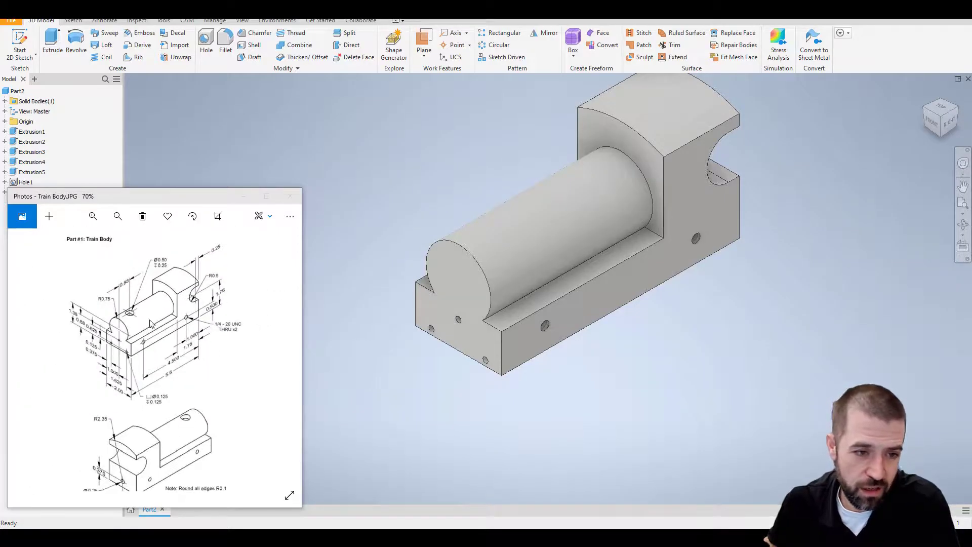
left_click_drag(189, 340, 122, 240)
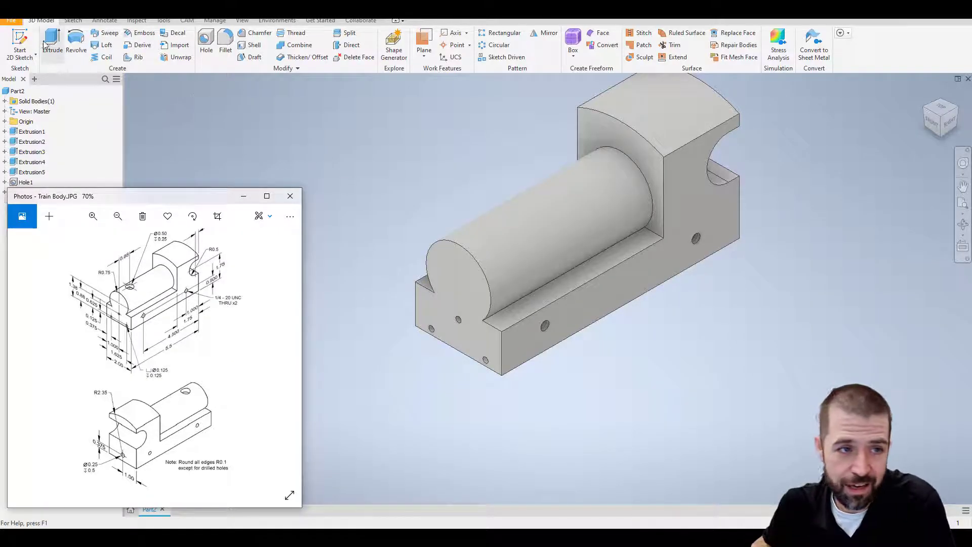
left_click(20, 44)
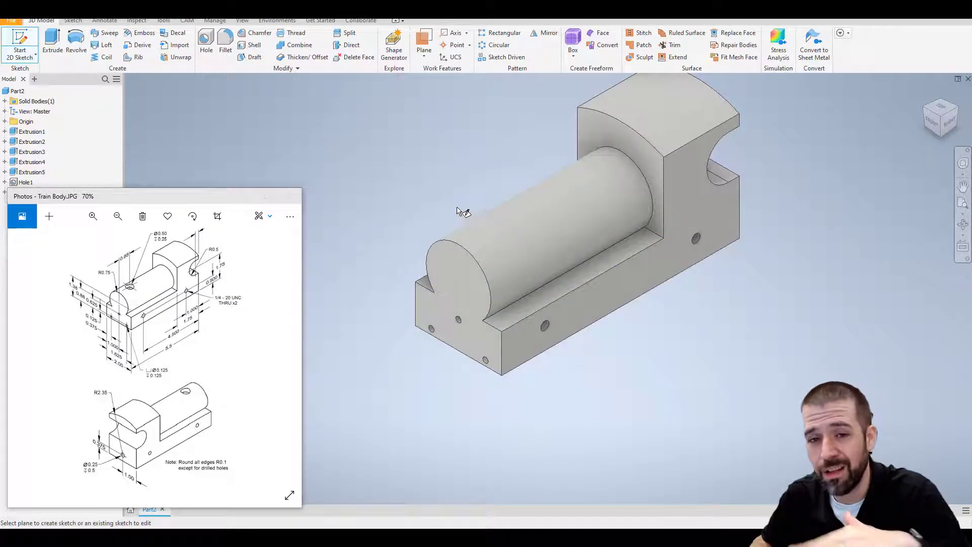
left_click(423, 43)
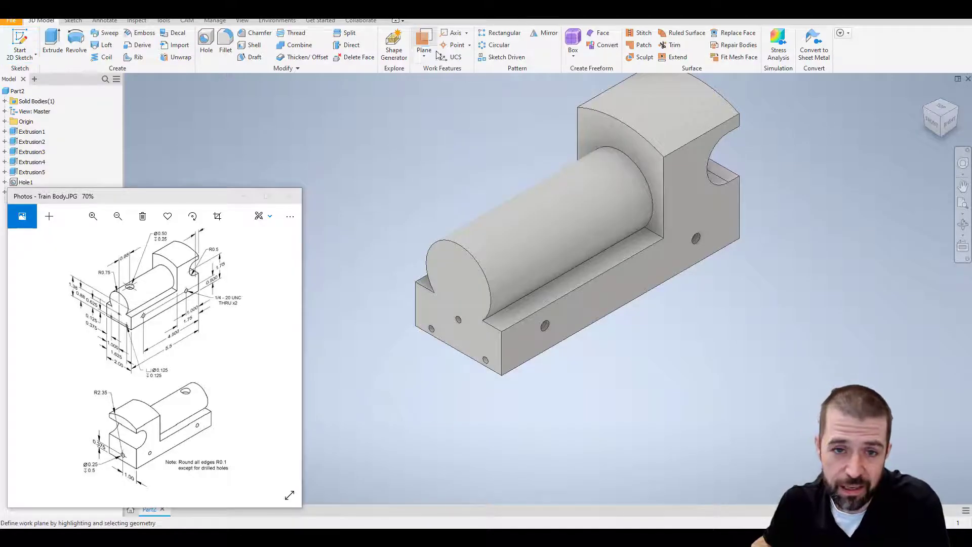
left_click(512, 231)
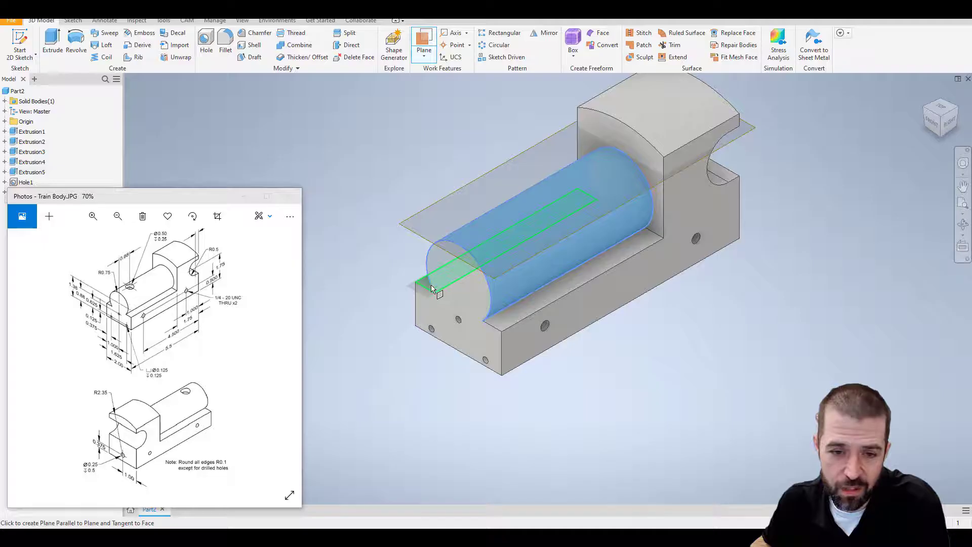
left_click(506, 317)
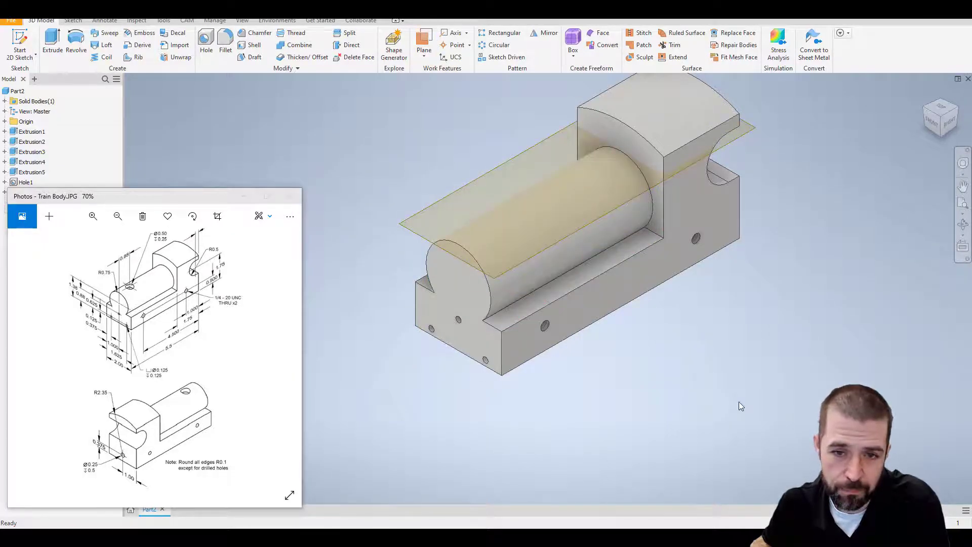
Start a sketch on the new work plane and draw a 0.5 in diameter circle on the boiler's centreline near its front end
left_click(20, 43)
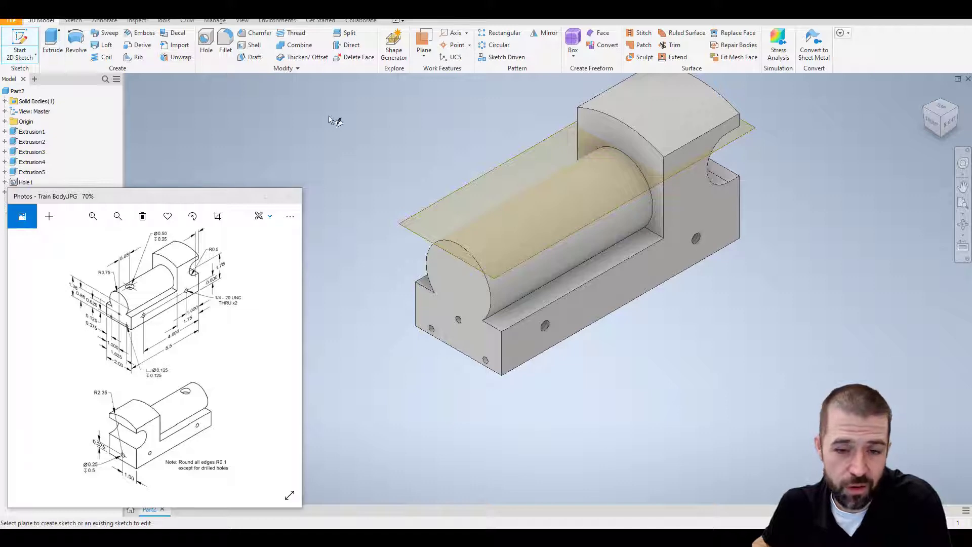
left_click(418, 238)
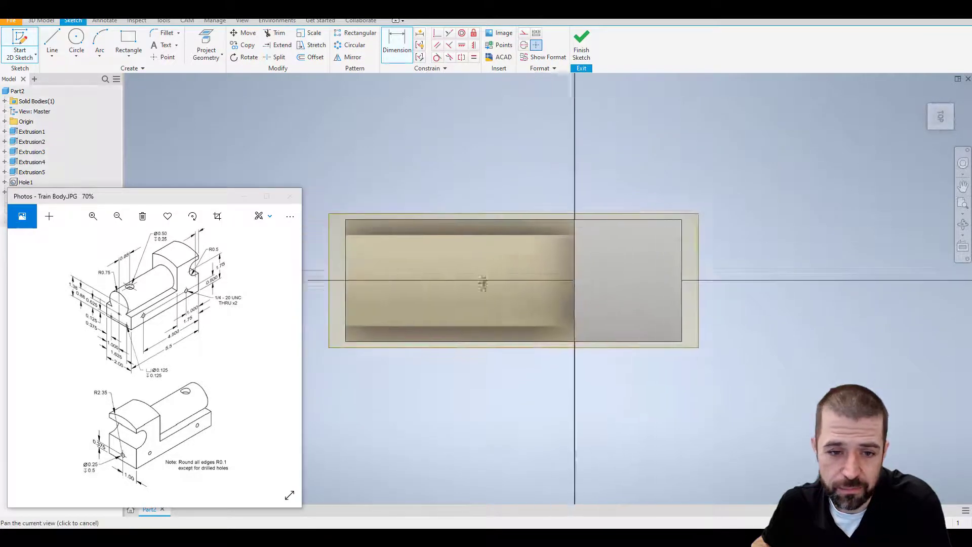
scroll(161, 353, "up", 5)
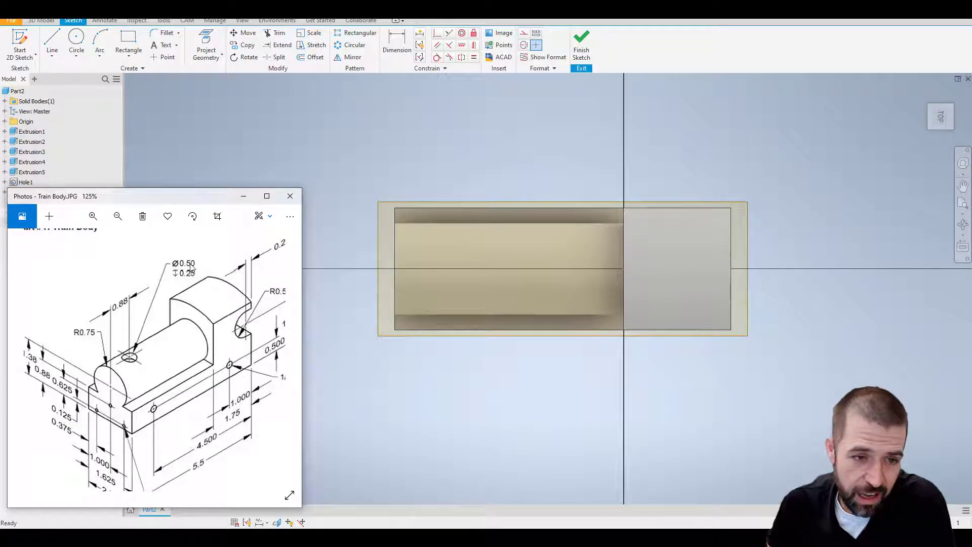
left_click(76, 40)
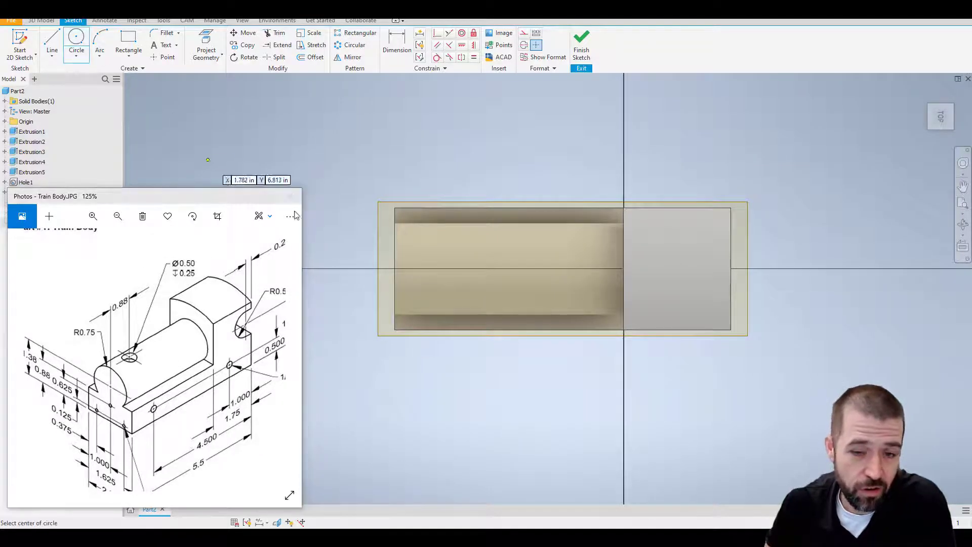
left_click(427, 268)
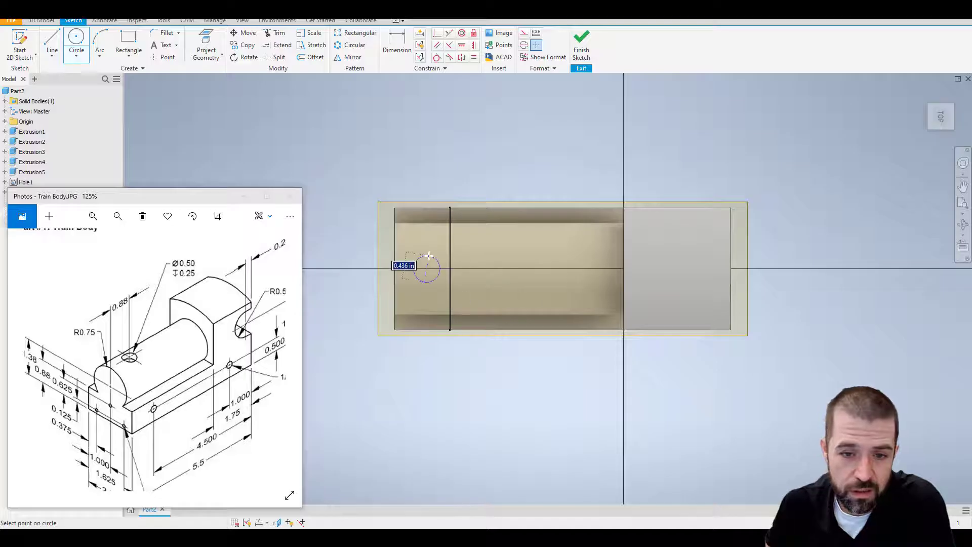
type(".5")
key("Return")
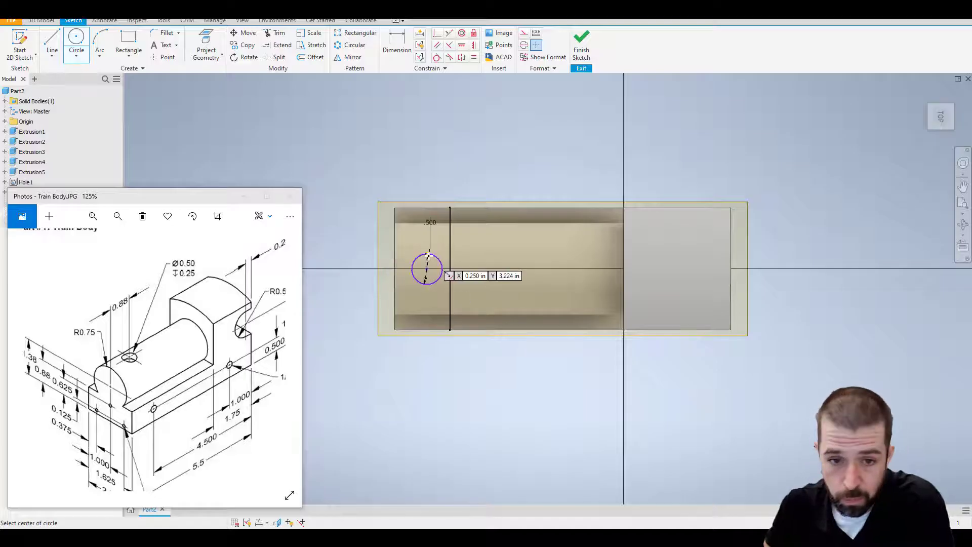
Dimension the circle's centre 1 in from the long side edge of the base
left_click(397, 42)
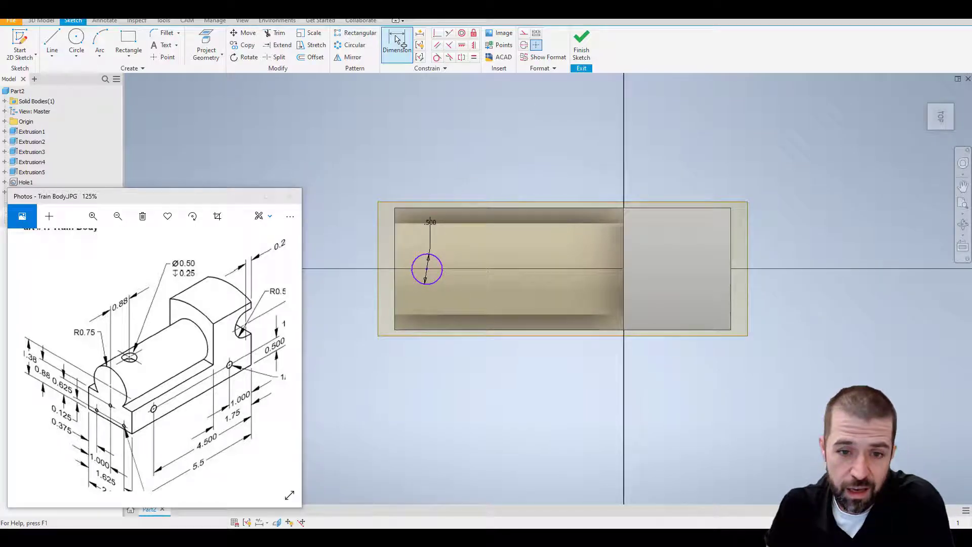
left_click(415, 208)
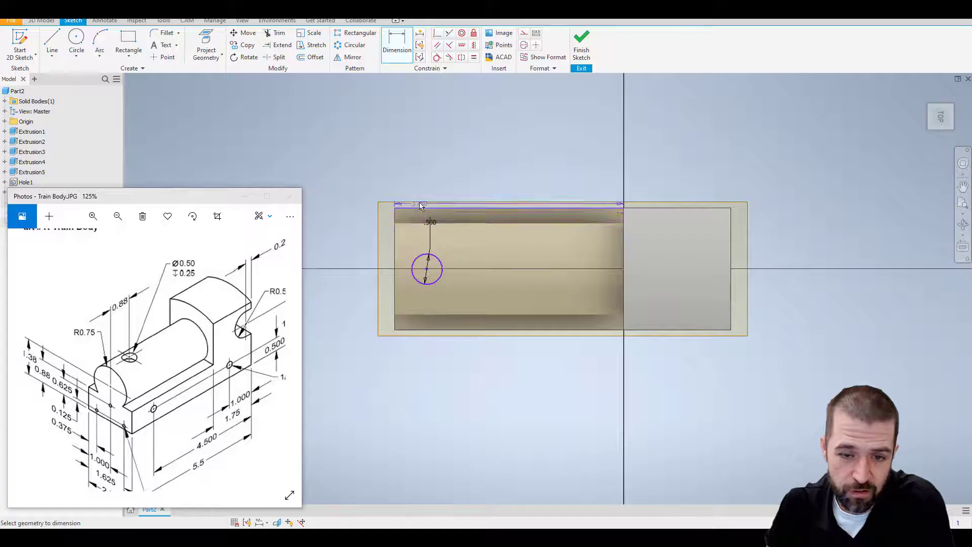
left_click(431, 269)
left_click(354, 241)
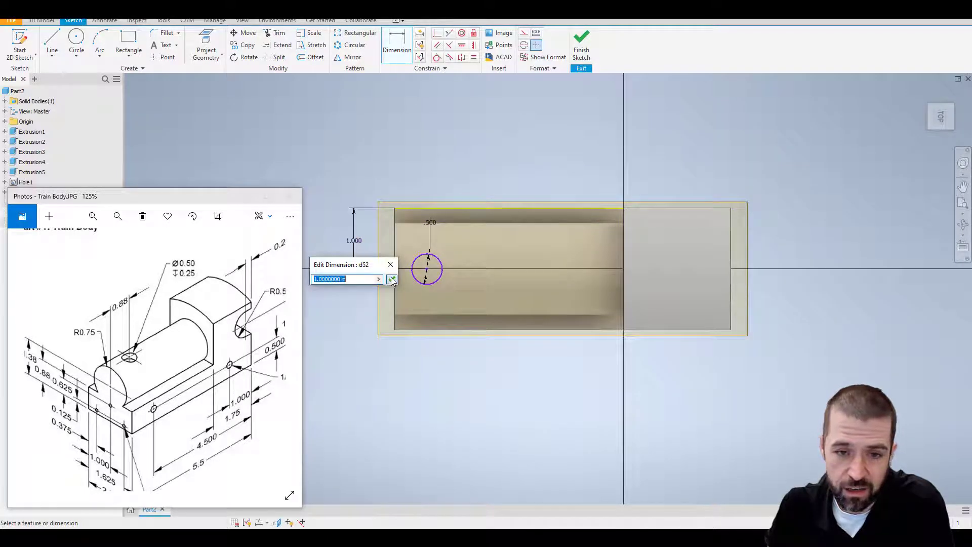
key("Return")
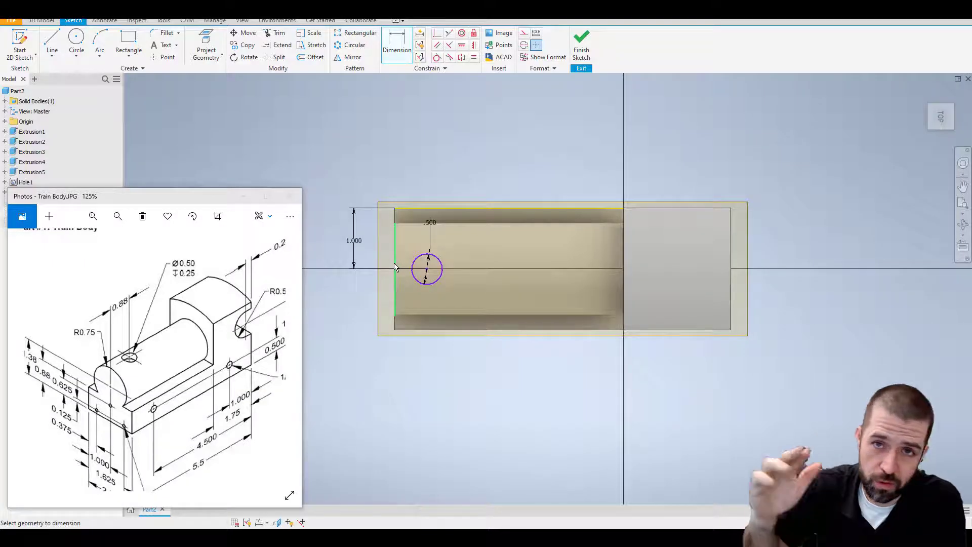
Locate the circle's centre 0.88 in from the boiler's front edge and finish the sketch
mouse_move(396, 267)
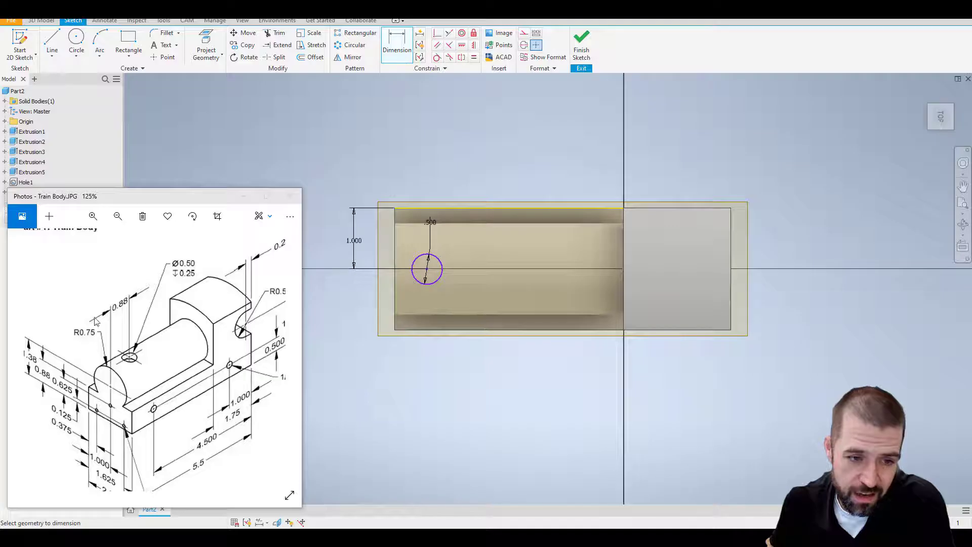
left_click(396, 256)
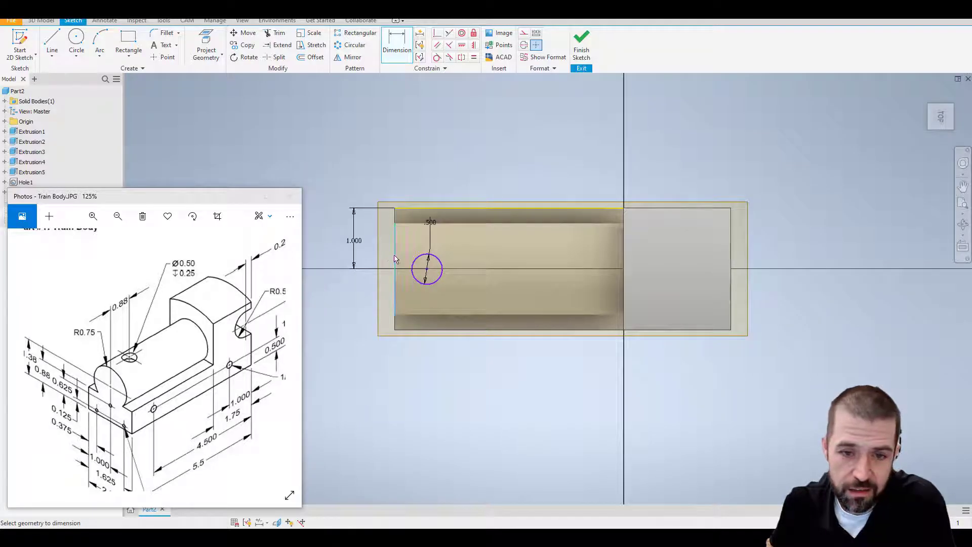
left_click(428, 270)
left_click(405, 180)
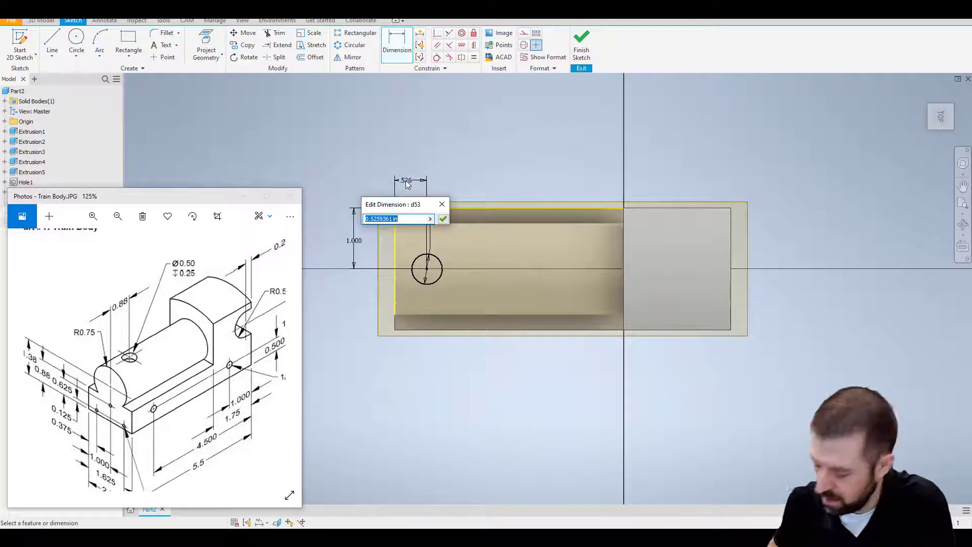
type(".88")
key("Return")
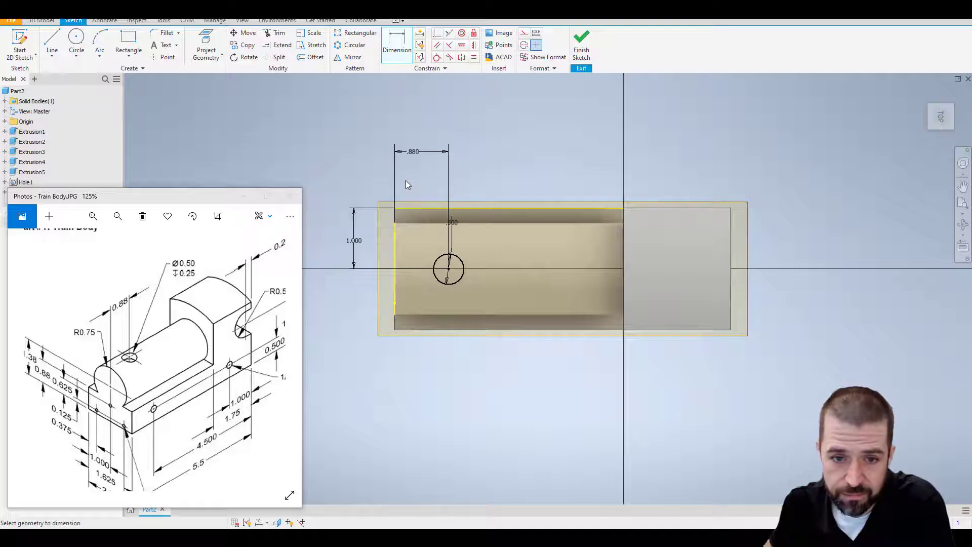
left_click(582, 44)
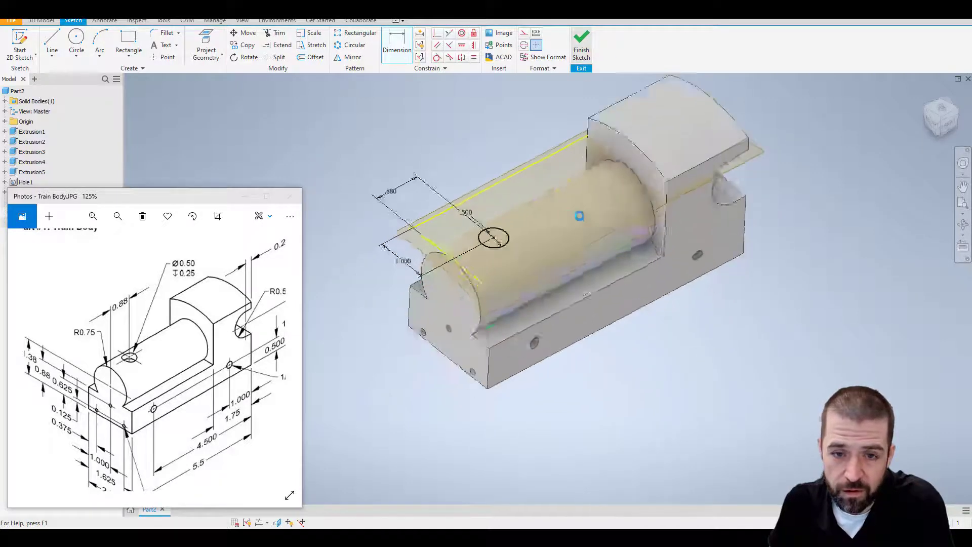
Extrude the circle as a cut 0.25 in deep, down into the top of the boiler
left_click(52, 41)
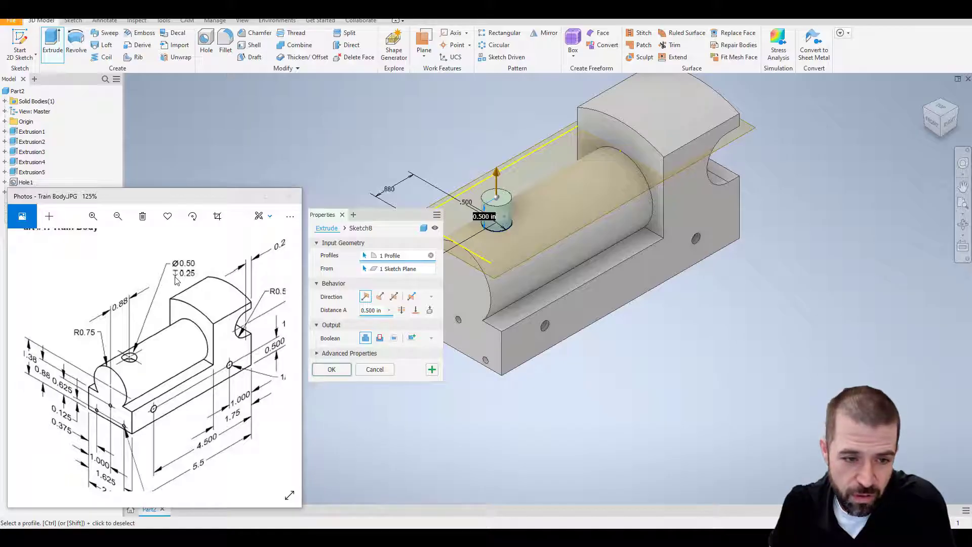
left_click(379, 296)
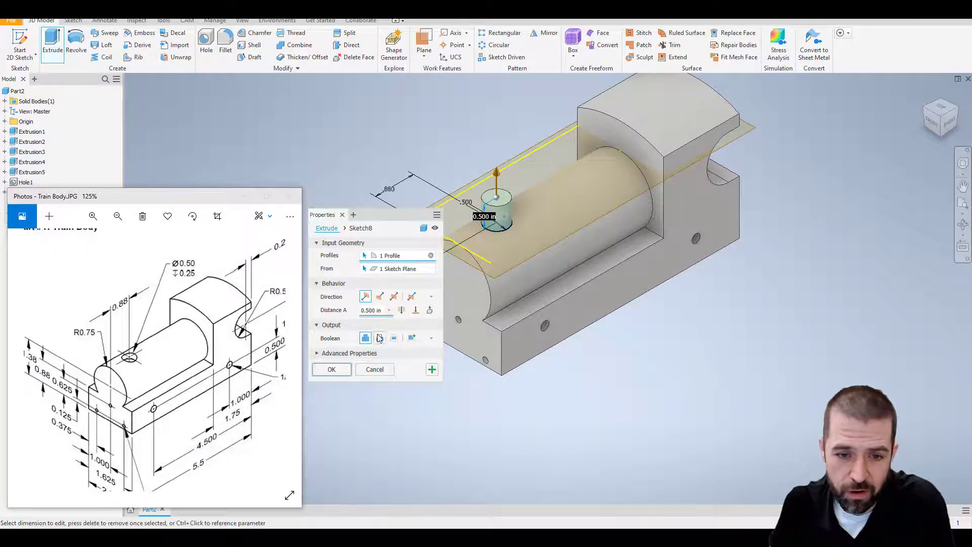
left_click(380, 337)
left_click(375, 310)
key("BackSpace")
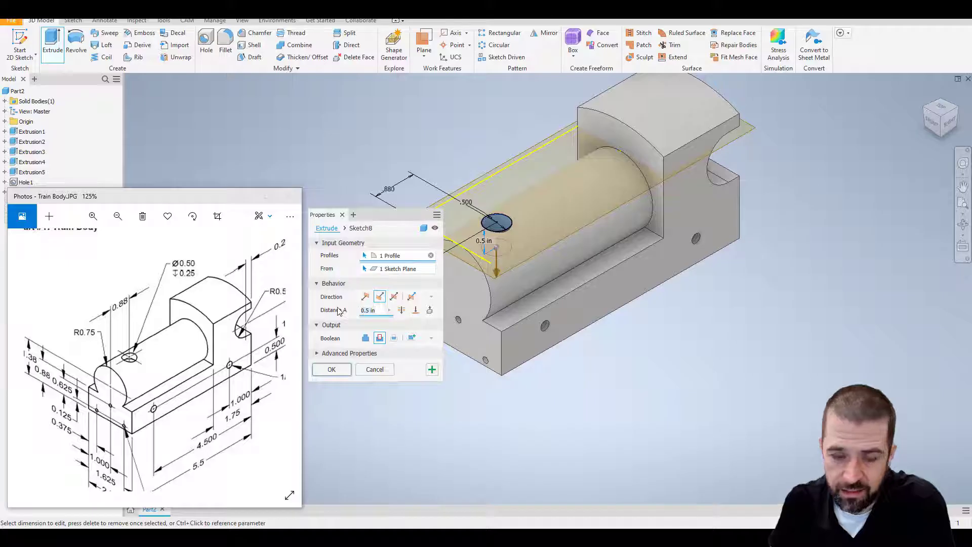
type(".25")
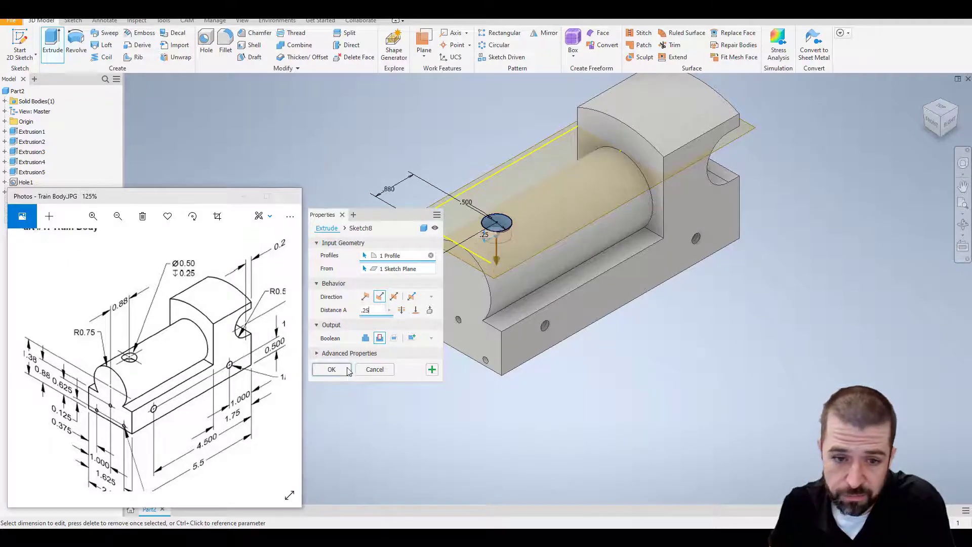
left_click(332, 369)
Hide the work plane above the boiler, moving the reference drawing window out of the way
middle_click_drag(638, 312, 644, 323)
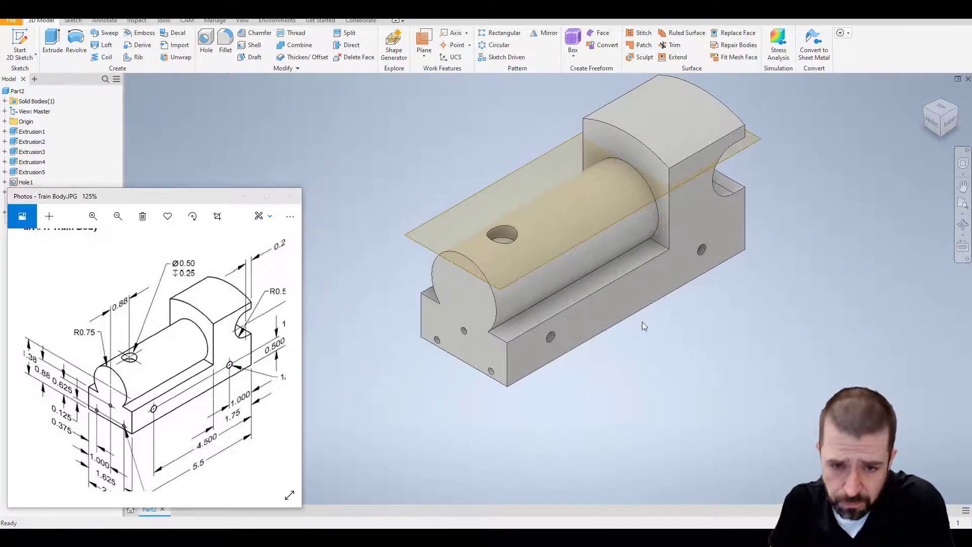
left_click_drag(179, 194, 228, 209)
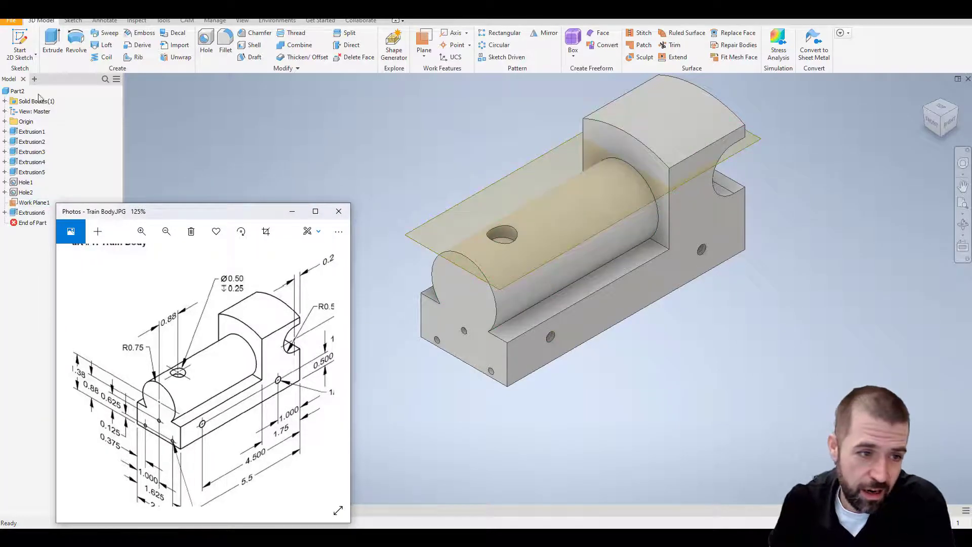
right_click(34, 207)
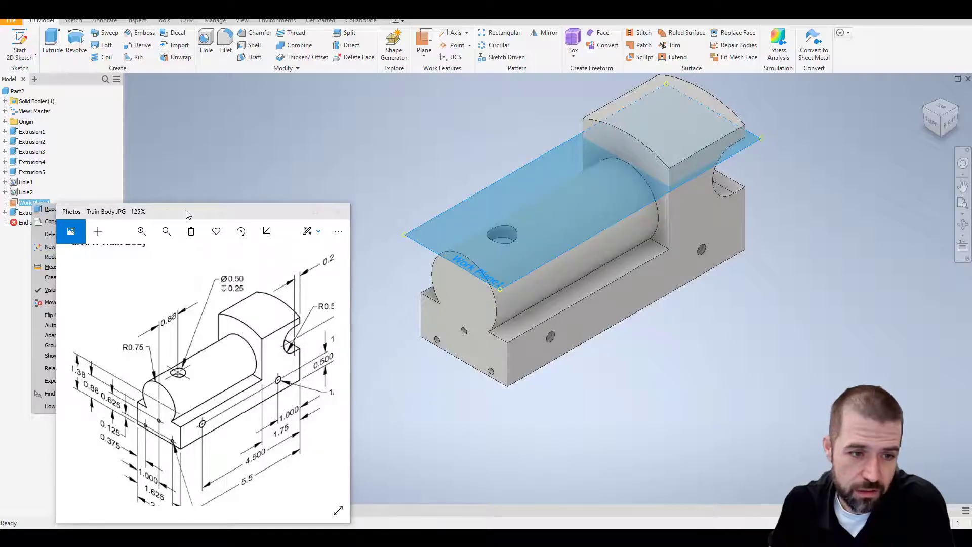
left_click_drag(184, 211, 258, 207)
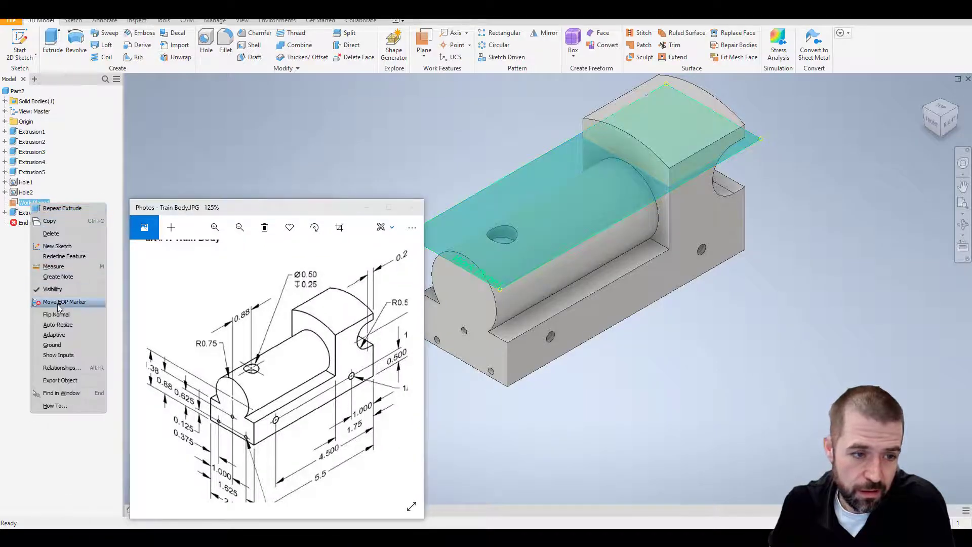
left_click(52, 289)
left_click(282, 211)
left_click_drag(282, 212, 171, 183)
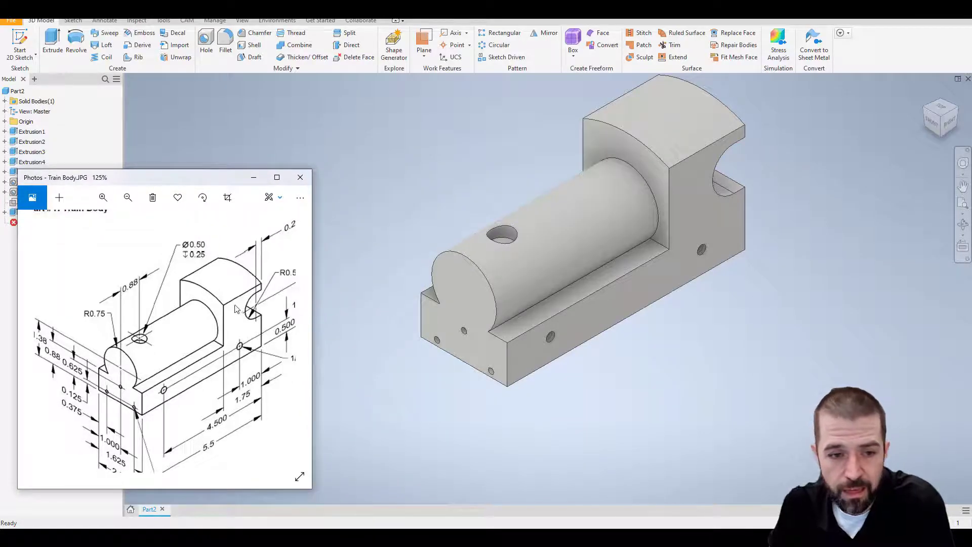
Start a 0.1 in radius fillet, selecting the boiler's front rim, the base's front upper and vertical edges, and one long upper side edge
scroll(235, 309, "down", 5)
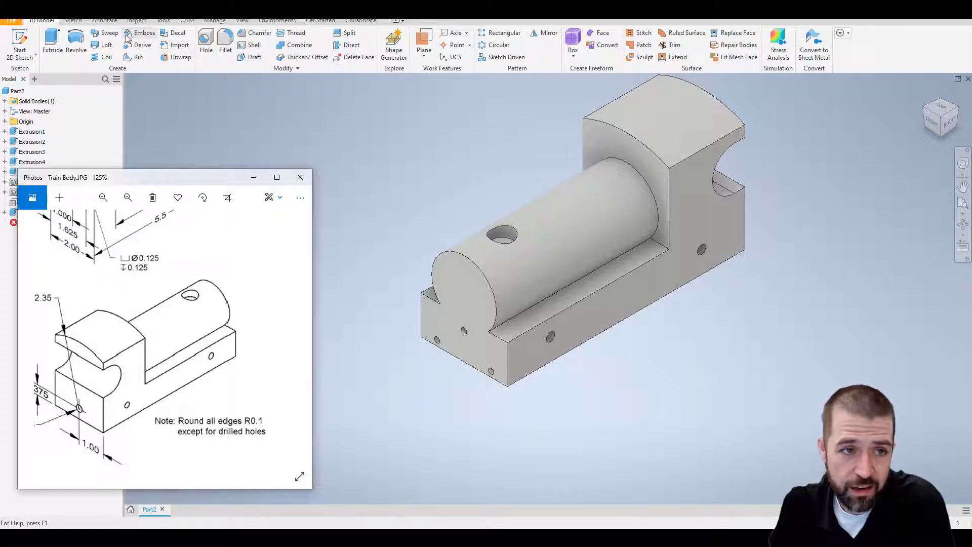
left_click(226, 43)
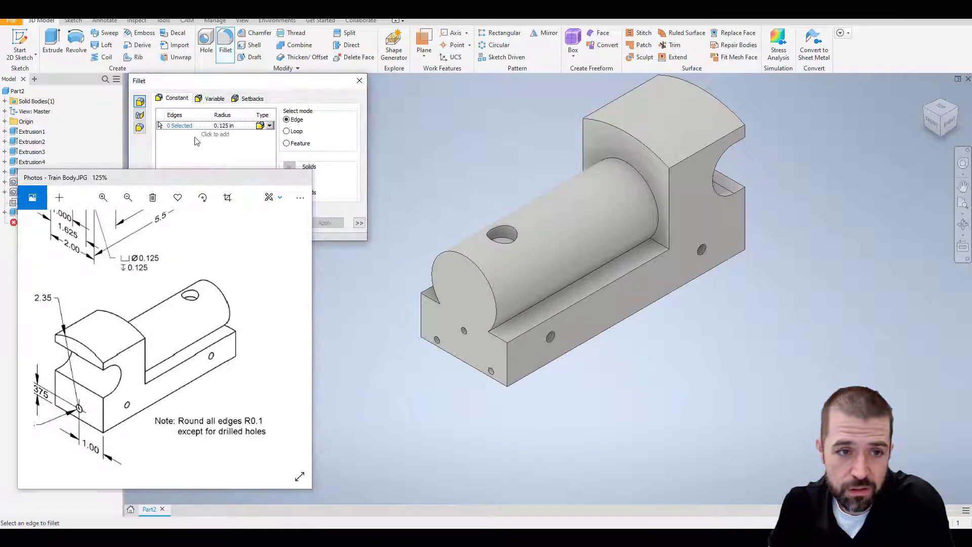
left_click(221, 126)
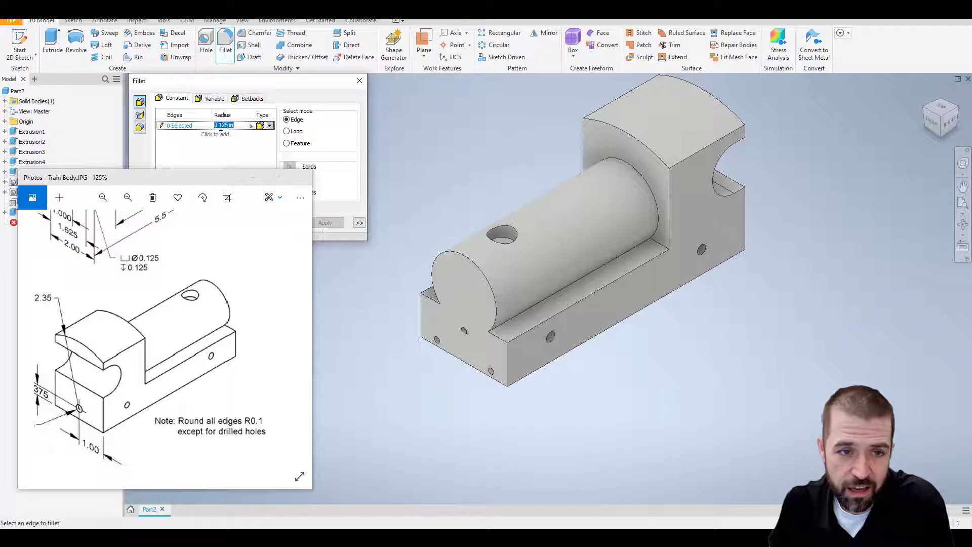
type("0.1")
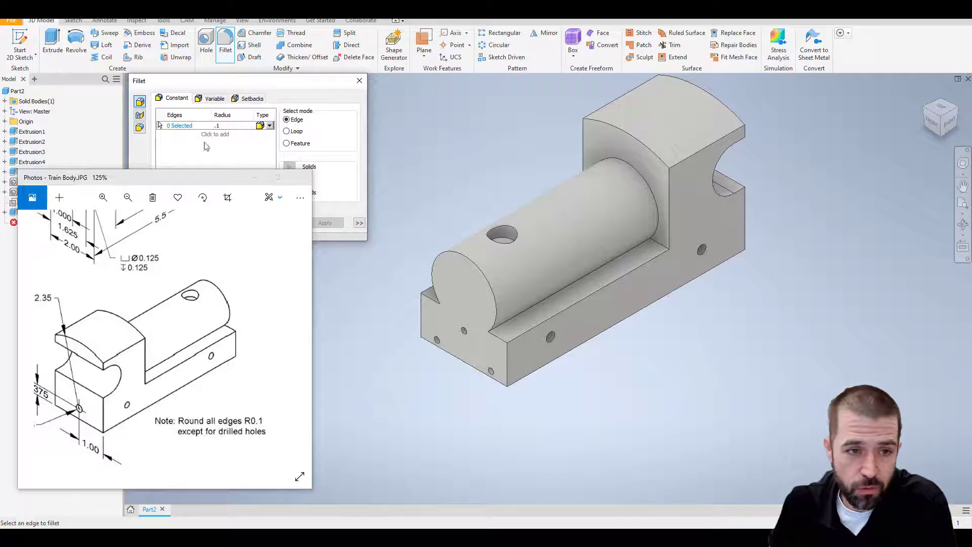
left_click(446, 252)
left_click(428, 297)
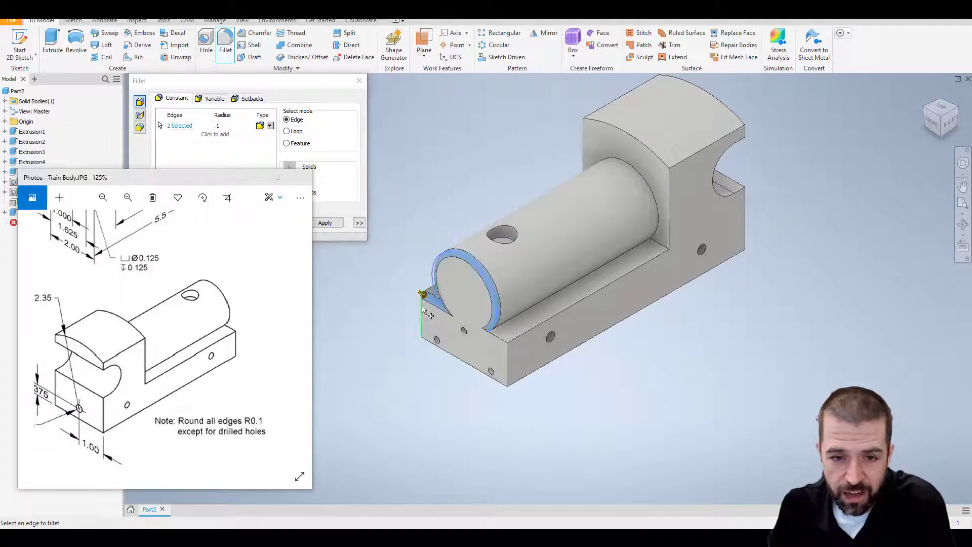
left_click(422, 310)
left_click(509, 352)
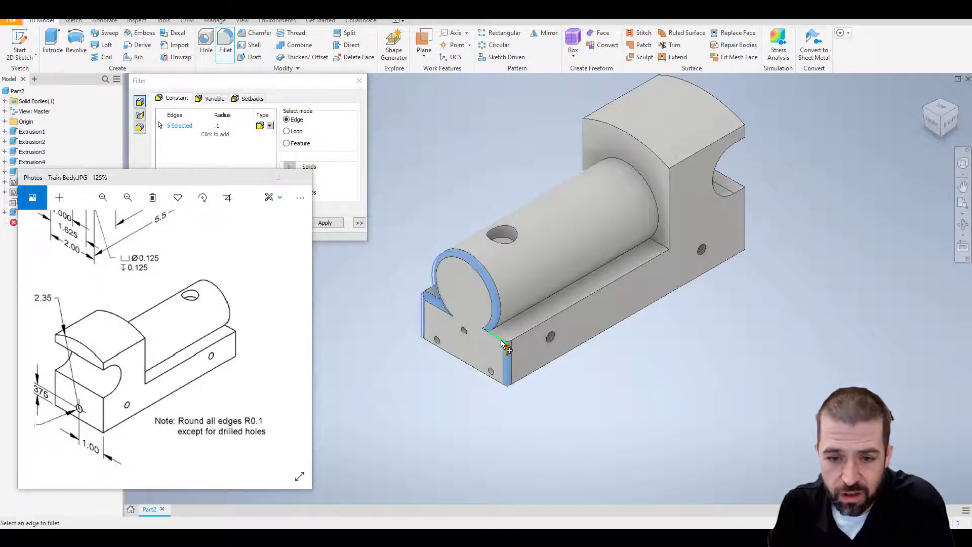
left_click(519, 337)
Add the cab's front and roof side edges, the notch edges, the rear vertical edge and the lower long edge on that side to the fillet
left_click(670, 208)
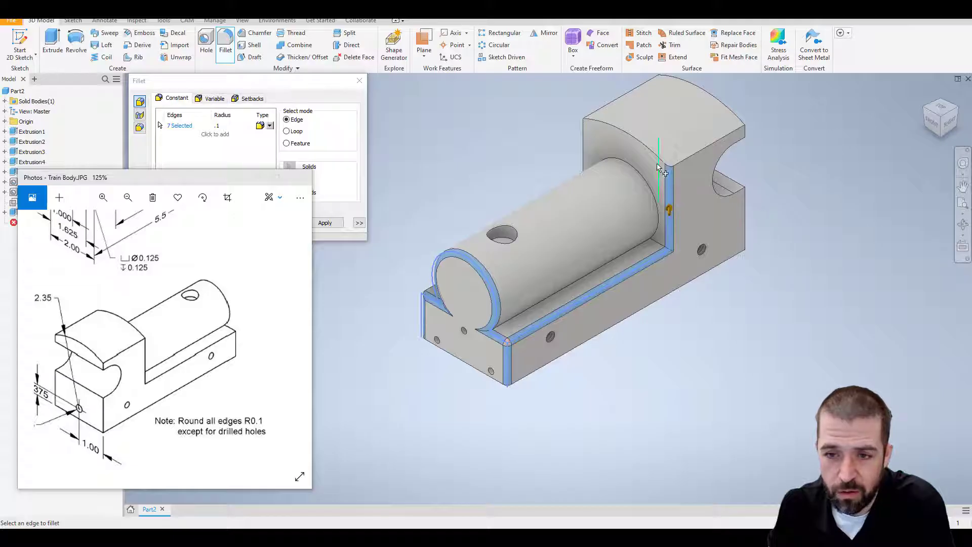
left_click(658, 156)
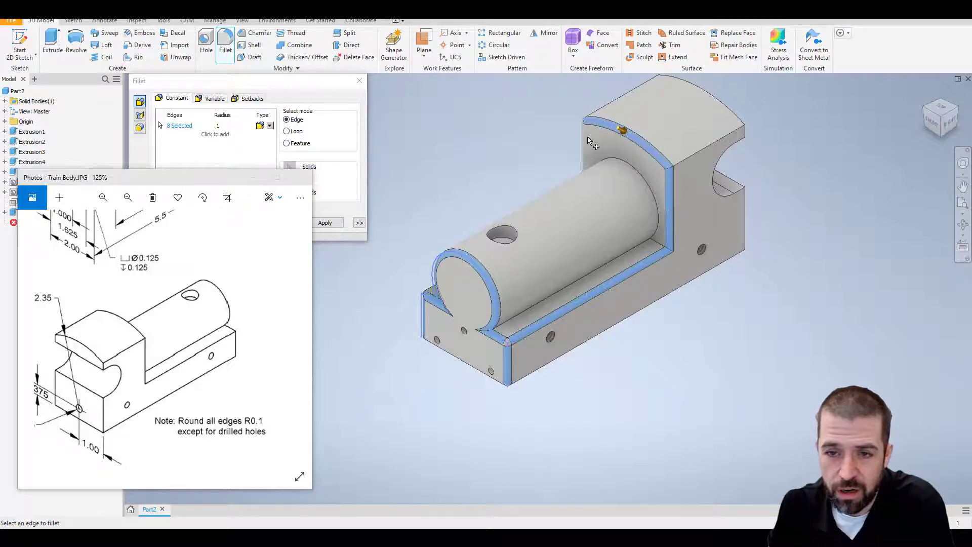
left_click(696, 156)
left_click(746, 134)
left_click(731, 146)
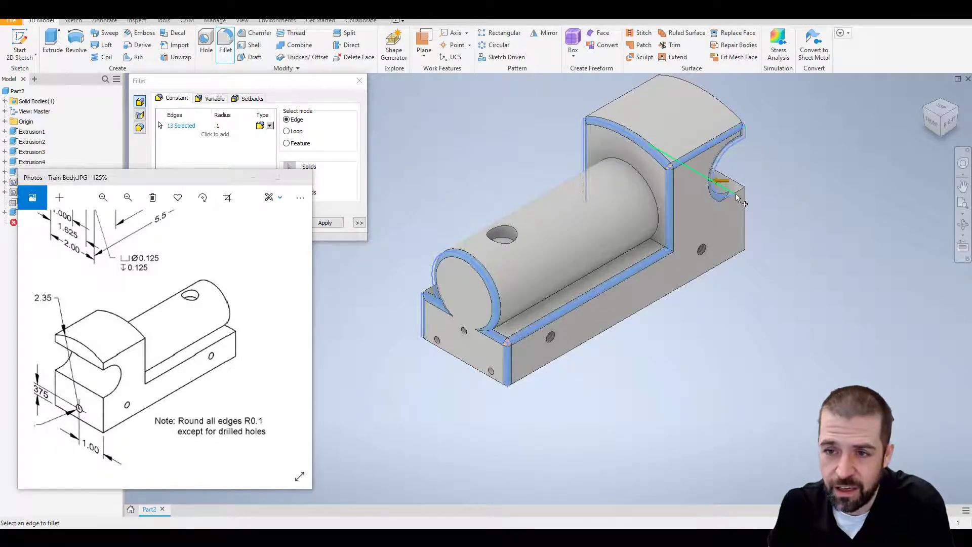
left_click(740, 193)
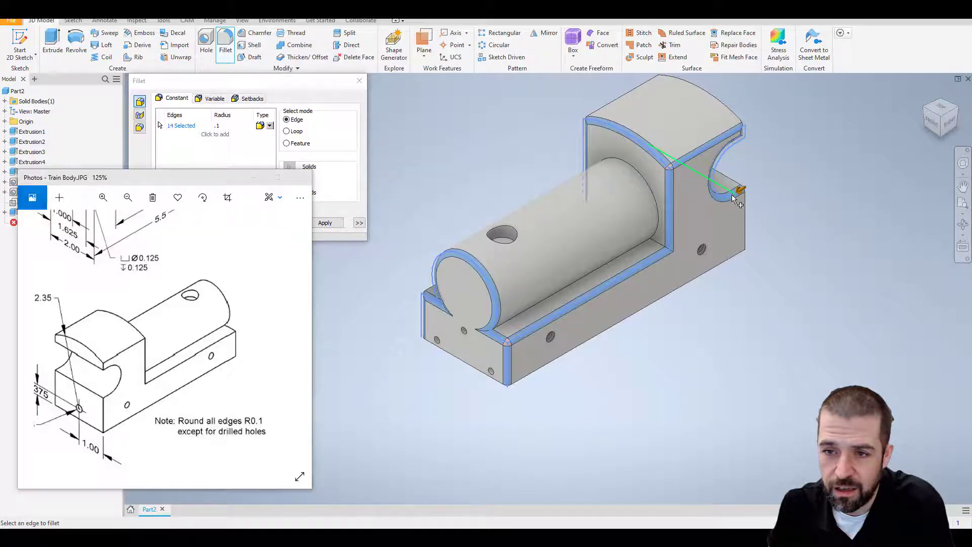
left_click(744, 230)
left_click(735, 259)
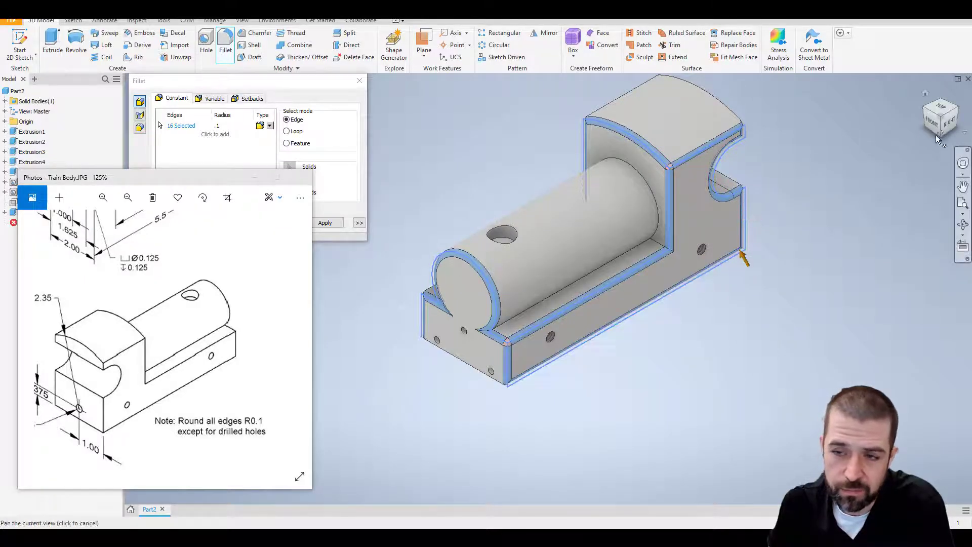
Add the opposite side's long base edges, rear vertical edge, notch and roof side edges, plus the rear roof arc, to the fillet
left_click_drag(928, 113, 910, 118)
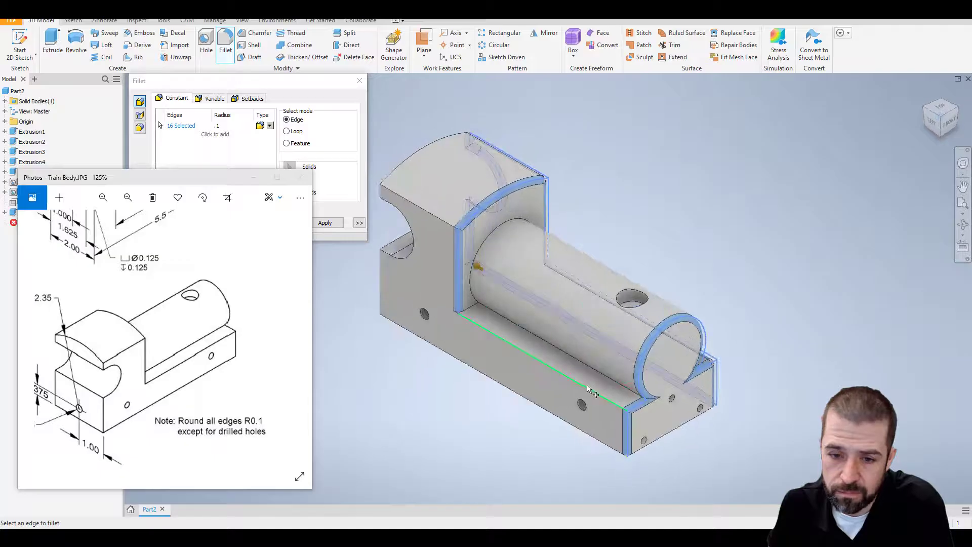
left_click(585, 387)
left_click(590, 437)
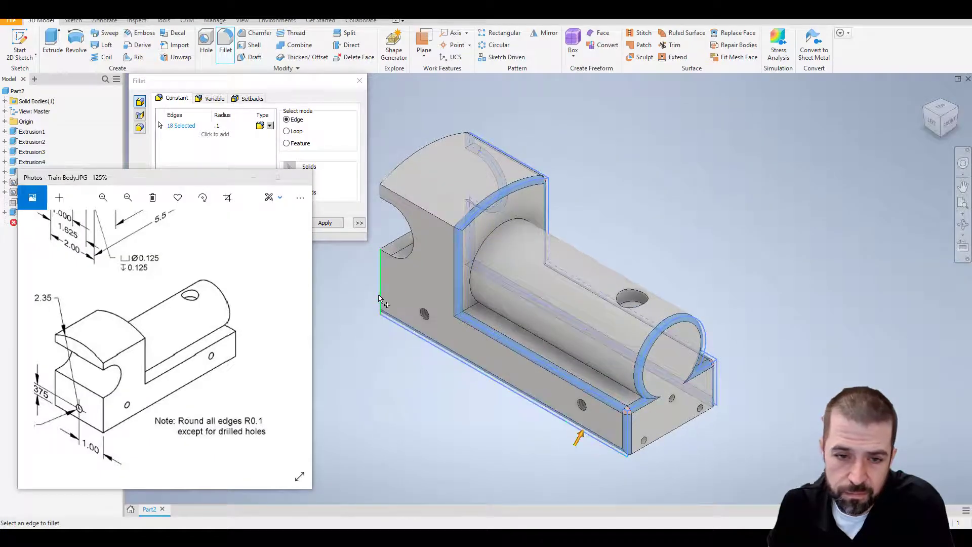
left_click(384, 252)
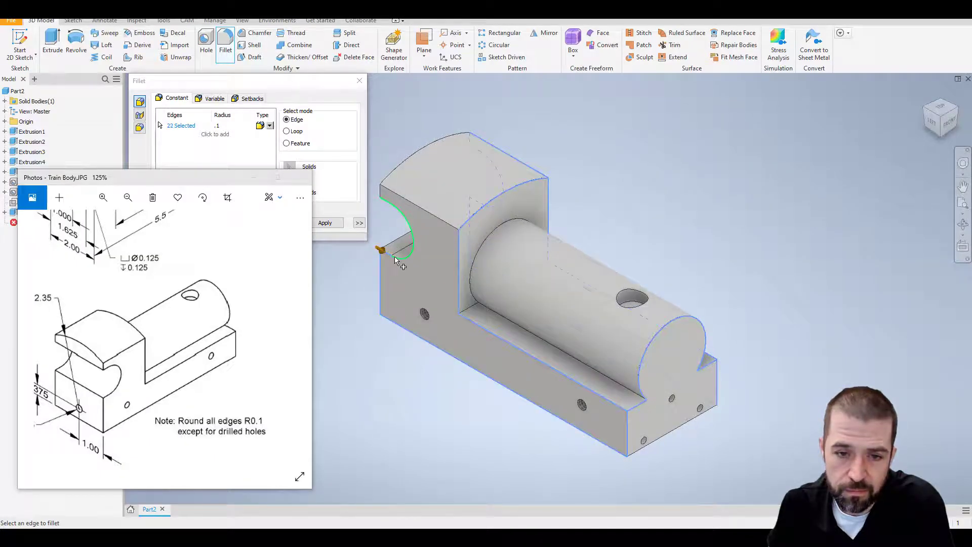
left_click(384, 195)
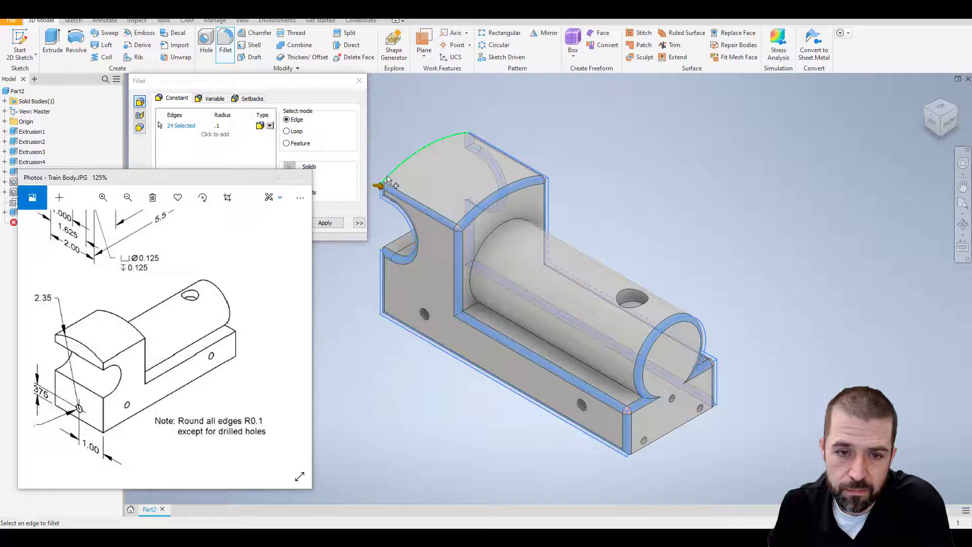
left_click(422, 148)
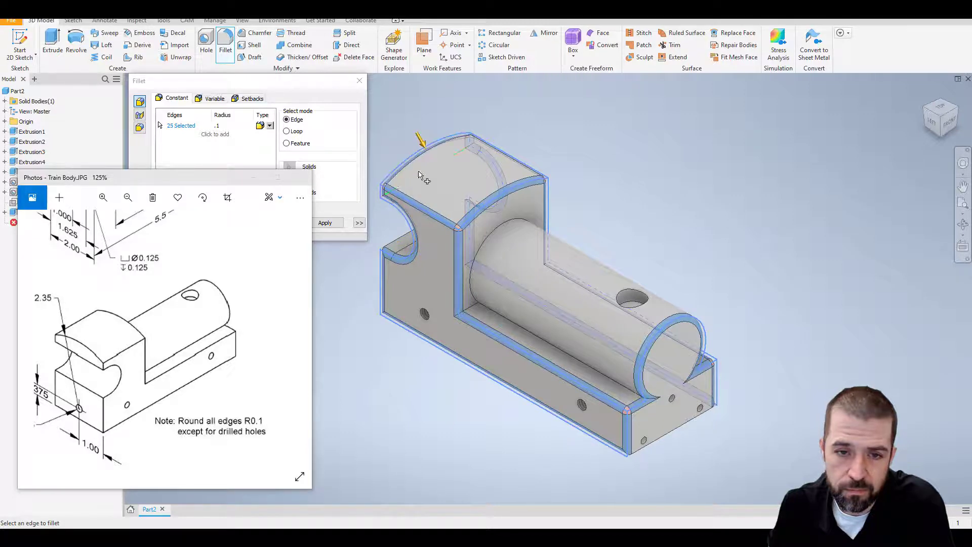
Add the base's rear upper and lower edges, the cab overhang's lower rear edge and the base's front bottom edge to the fillet
left_click(926, 109)
left_click(409, 361)
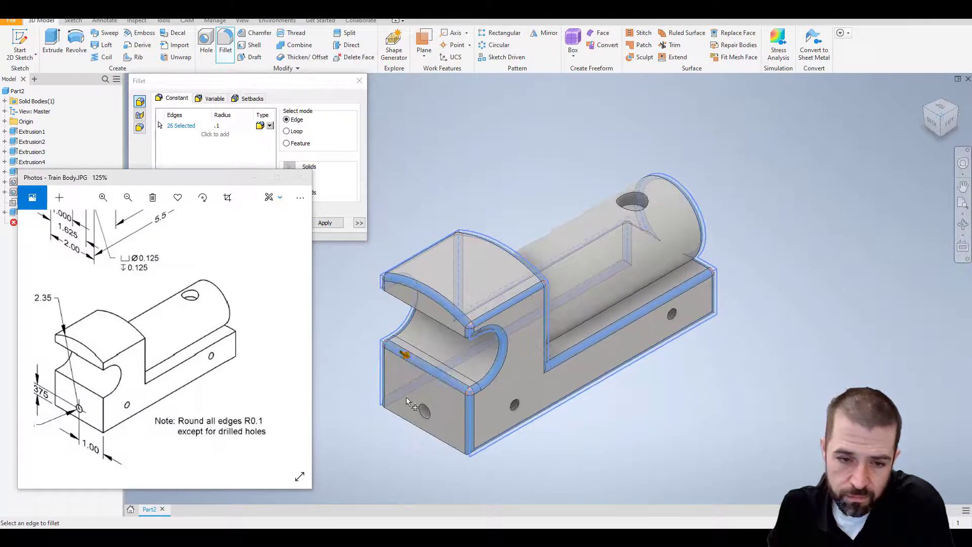
left_click(398, 424)
left_click(427, 318)
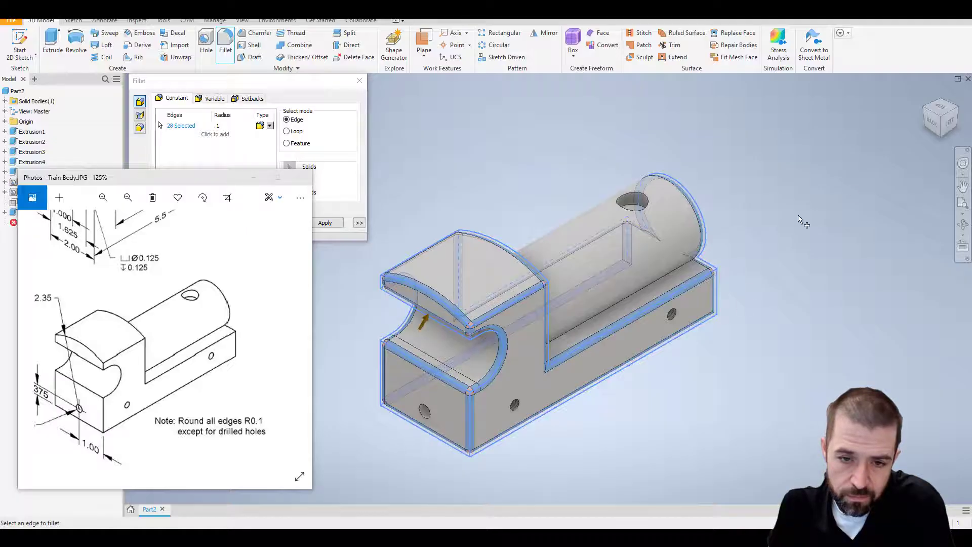
left_click(940, 141)
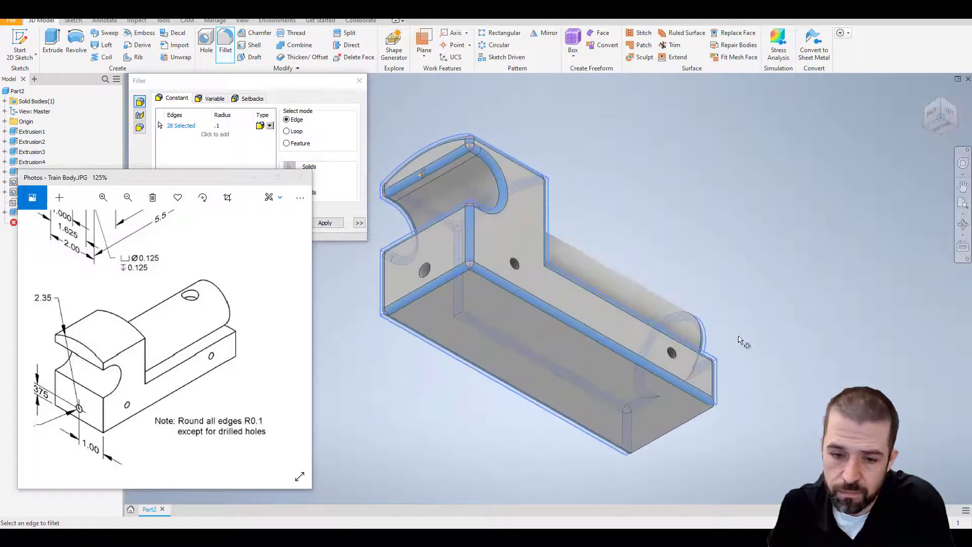
left_click(699, 424)
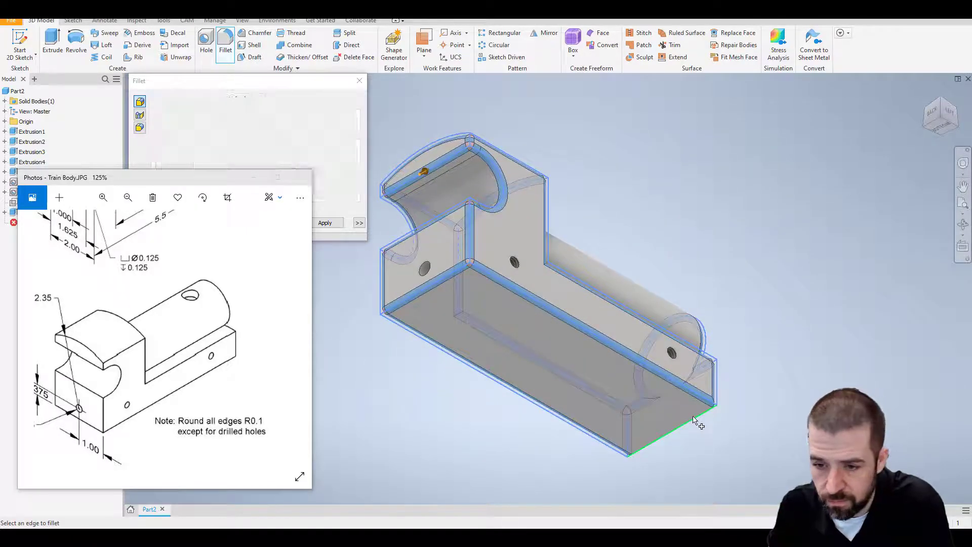
Check the selection from the other side, apply the 0.1 in fillet to all selected edges and end the Fillet command
left_click(942, 101)
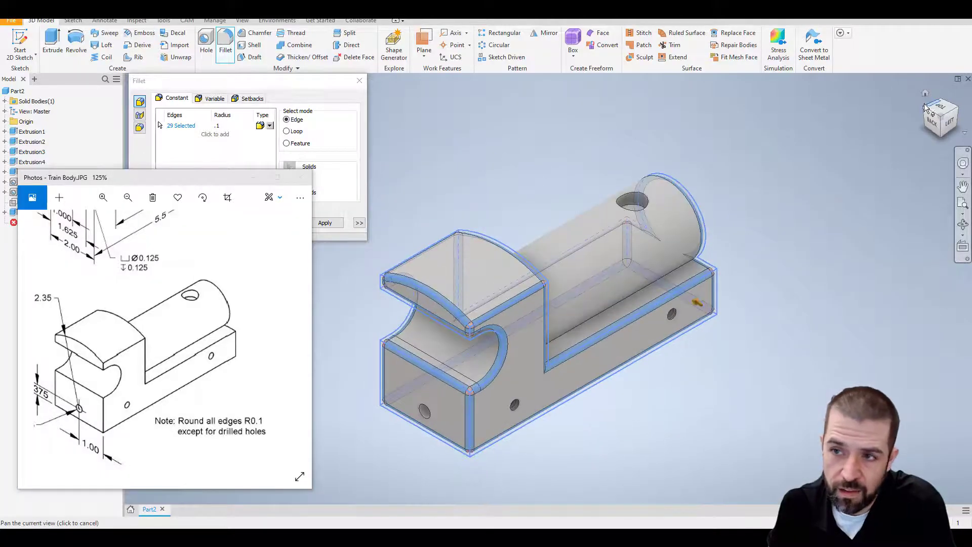
left_click(926, 108)
left_click_drag(219, 177, 172, 231)
left_click_drag(243, 81, 372, 77)
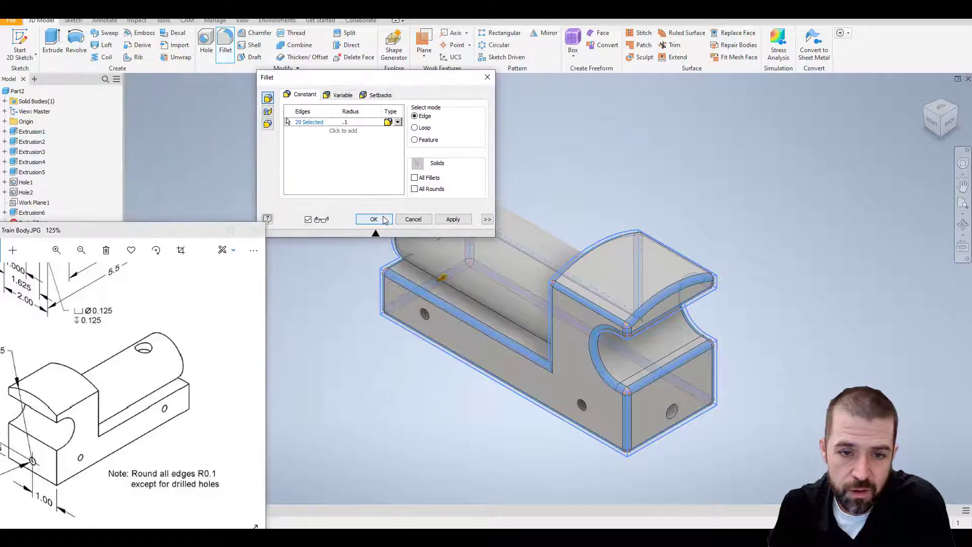
left_click(452, 224)
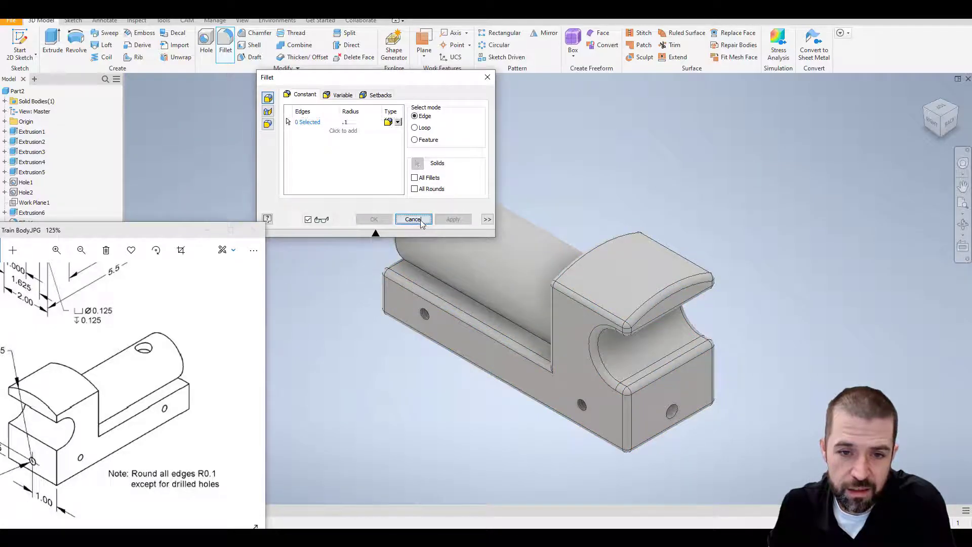
left_click(413, 219)
Reopen the finished fillet to review its radius and edge selection, accept it as is, and inspect the rounded body from the front
middle_click_drag(728, 228, 717, 220)
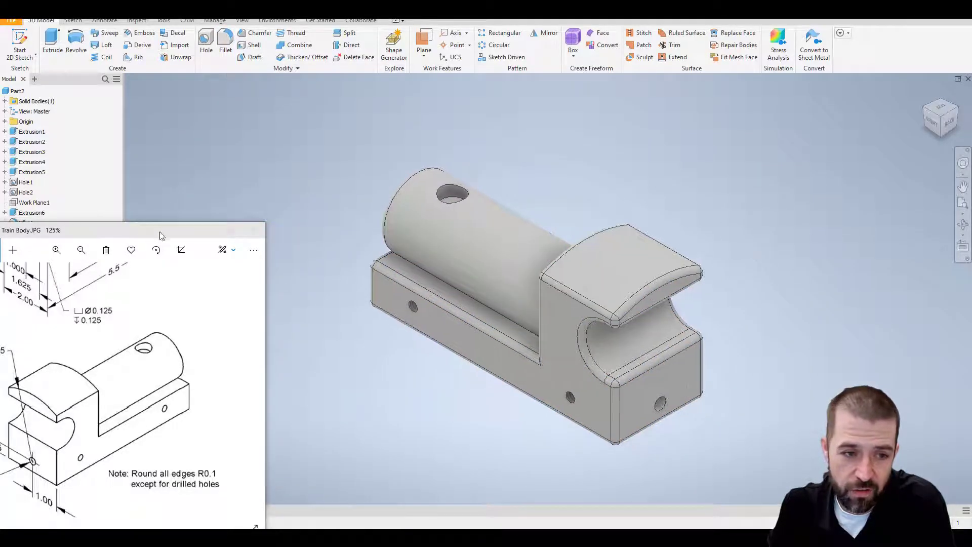
left_click_drag(161, 236, 288, 221)
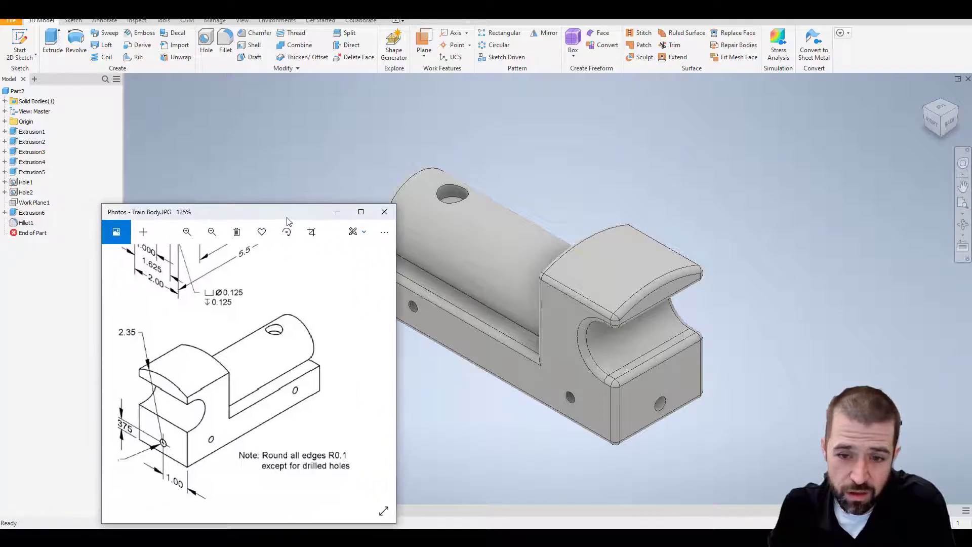
double_click(27, 223)
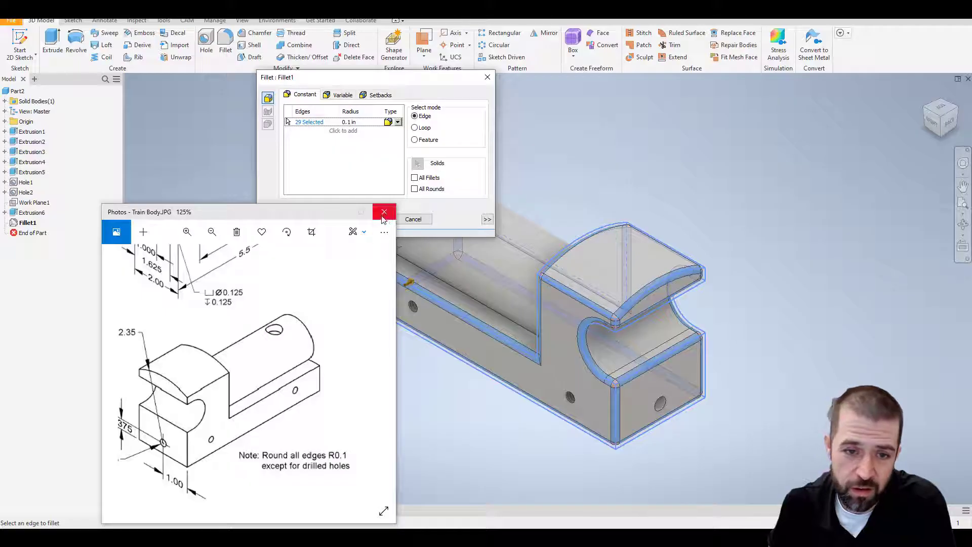
left_click_drag(322, 214, 227, 217)
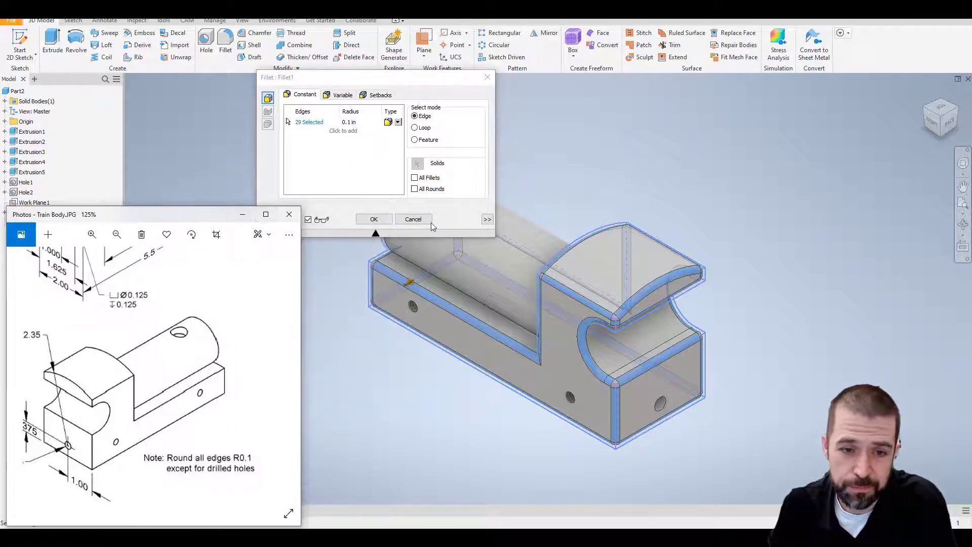
left_click(376, 219)
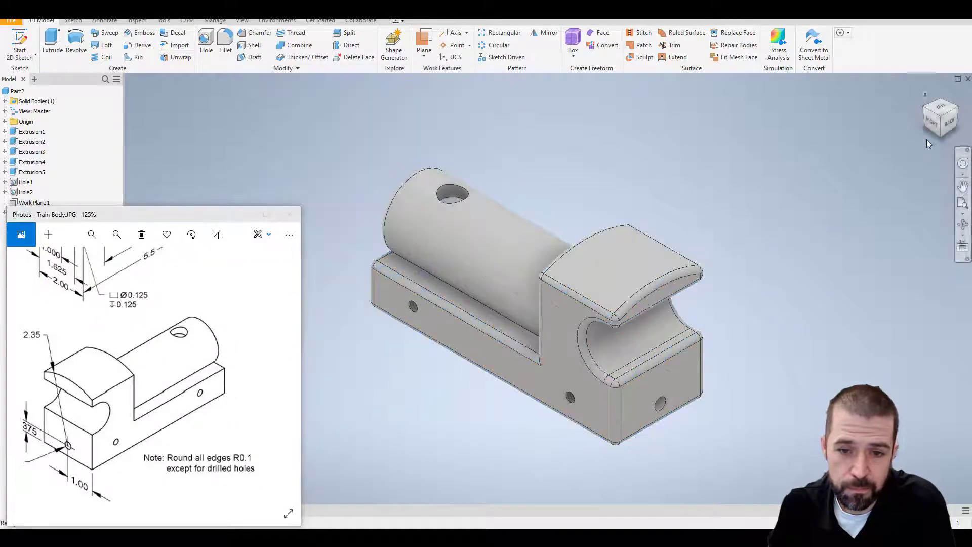
left_click(925, 106)
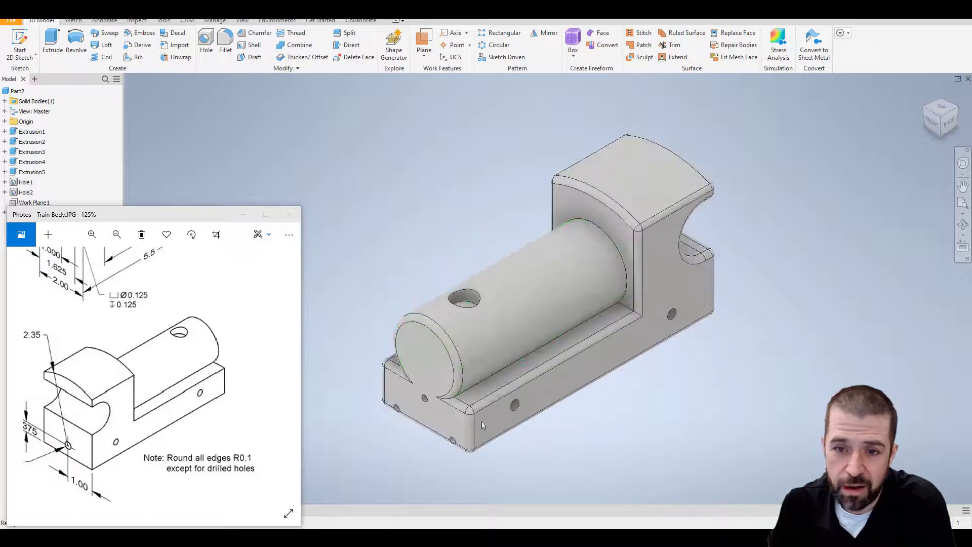